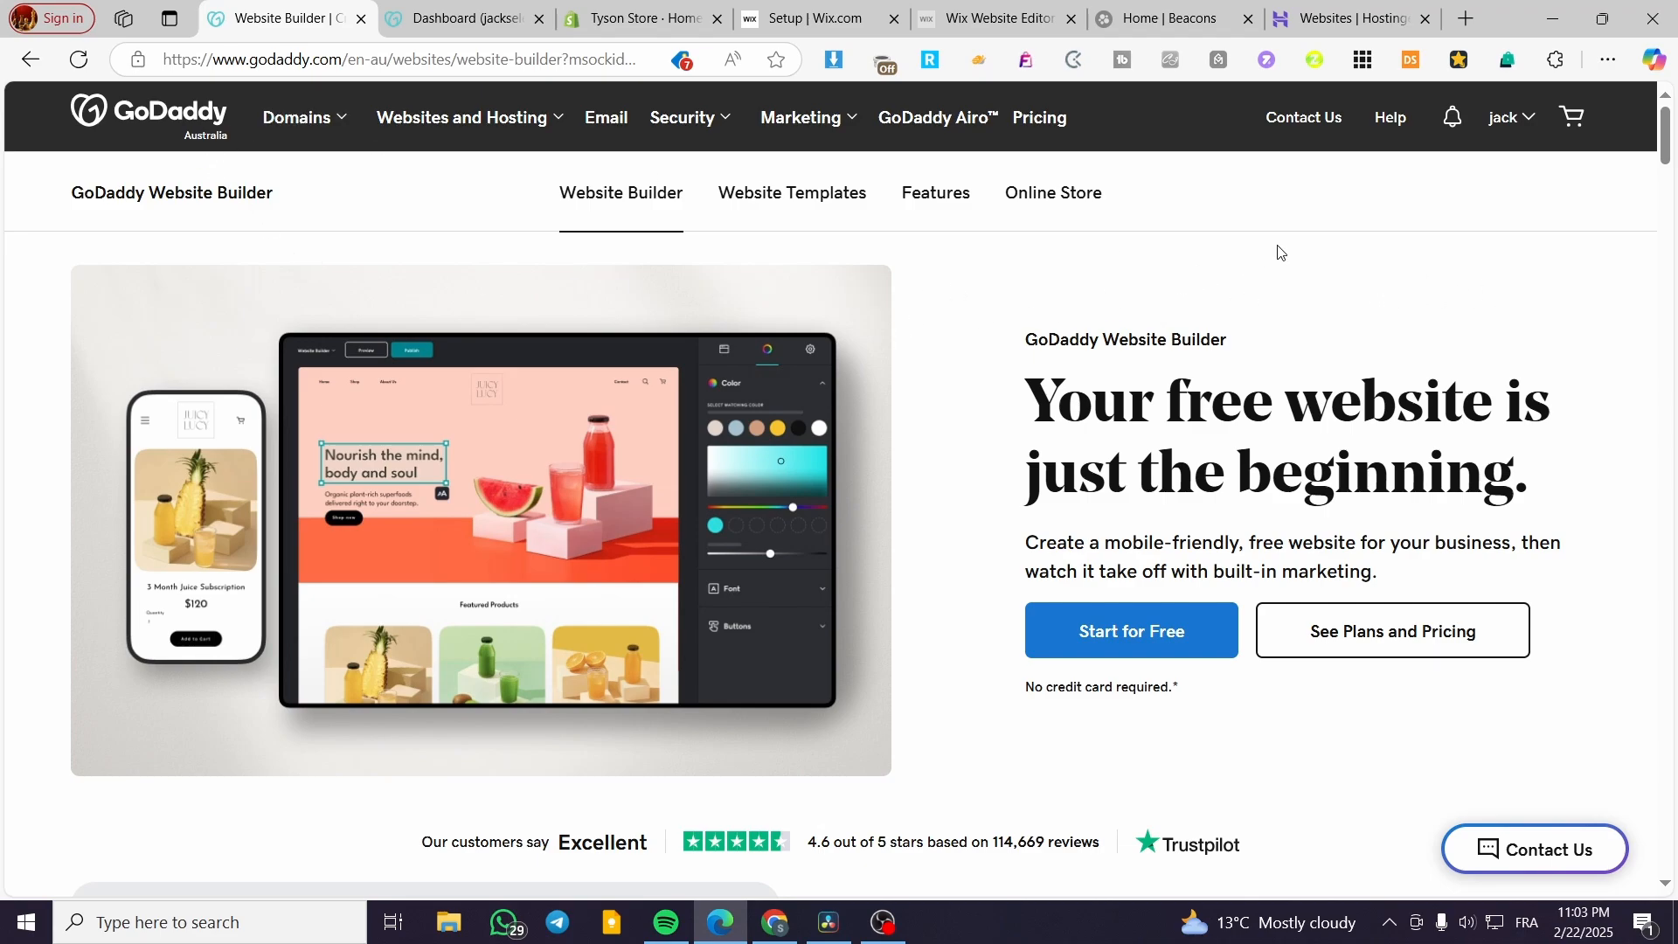
left_click_drag(1024, 345, 1248, 345)
left_click(1232, 373)
left_click(638, 18)
left_click(268, 7)
Open the GoDaddy account's My Products page and close the extra GoDaddy dashboard browser tab.
left_click(1530, 120)
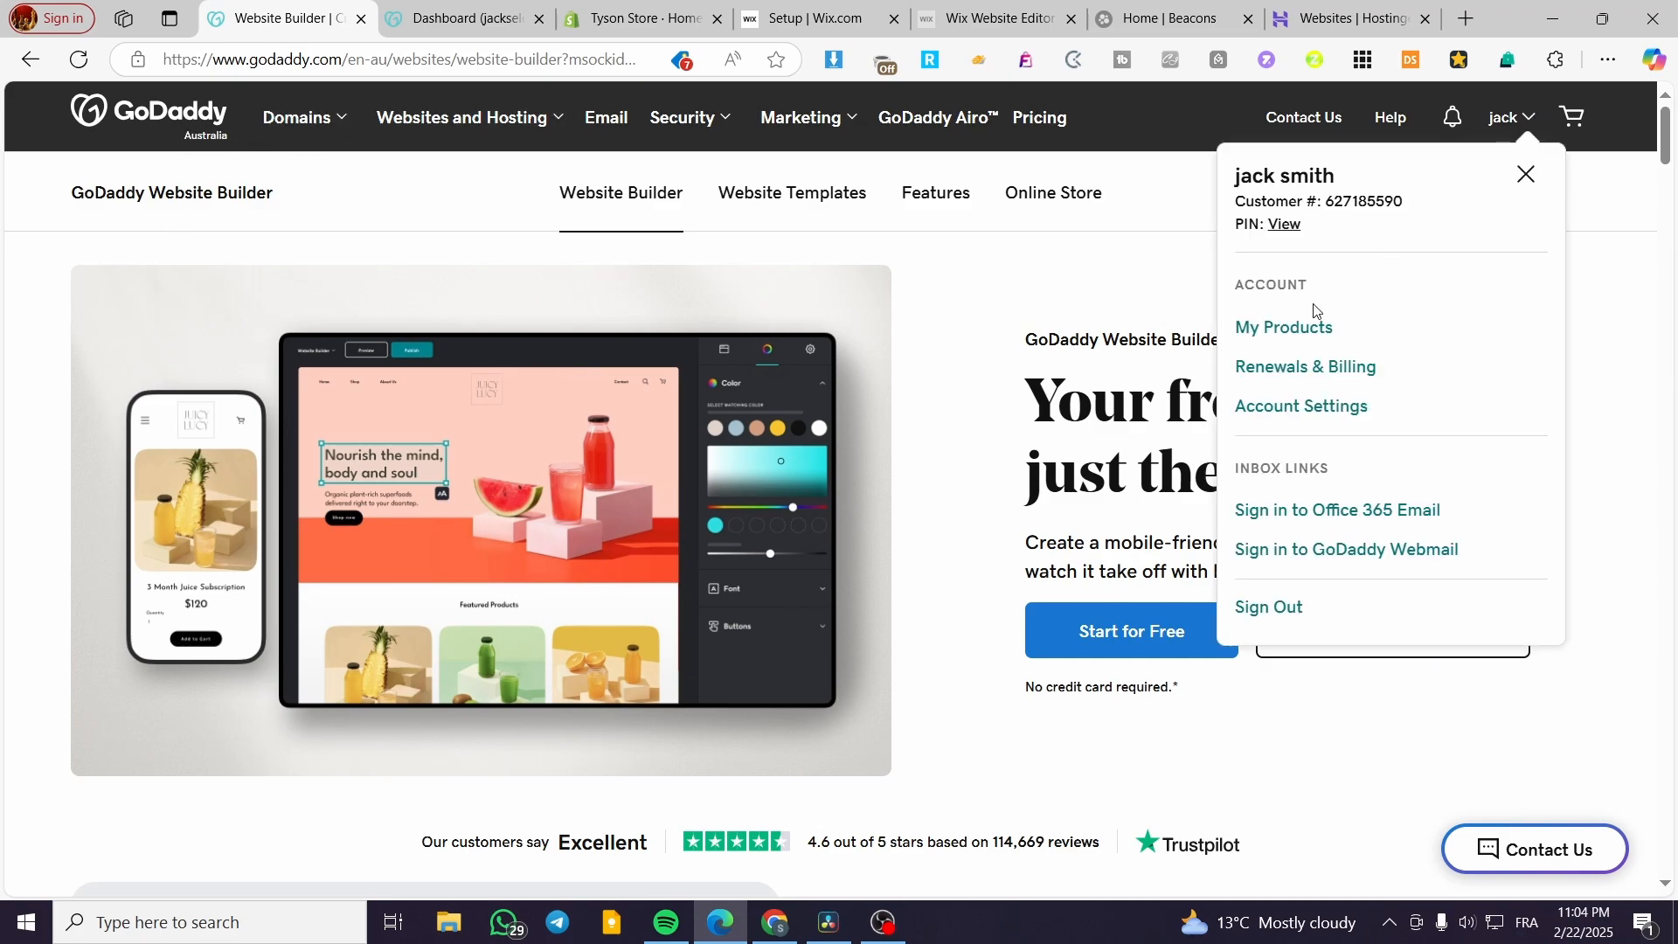
left_click(1306, 332)
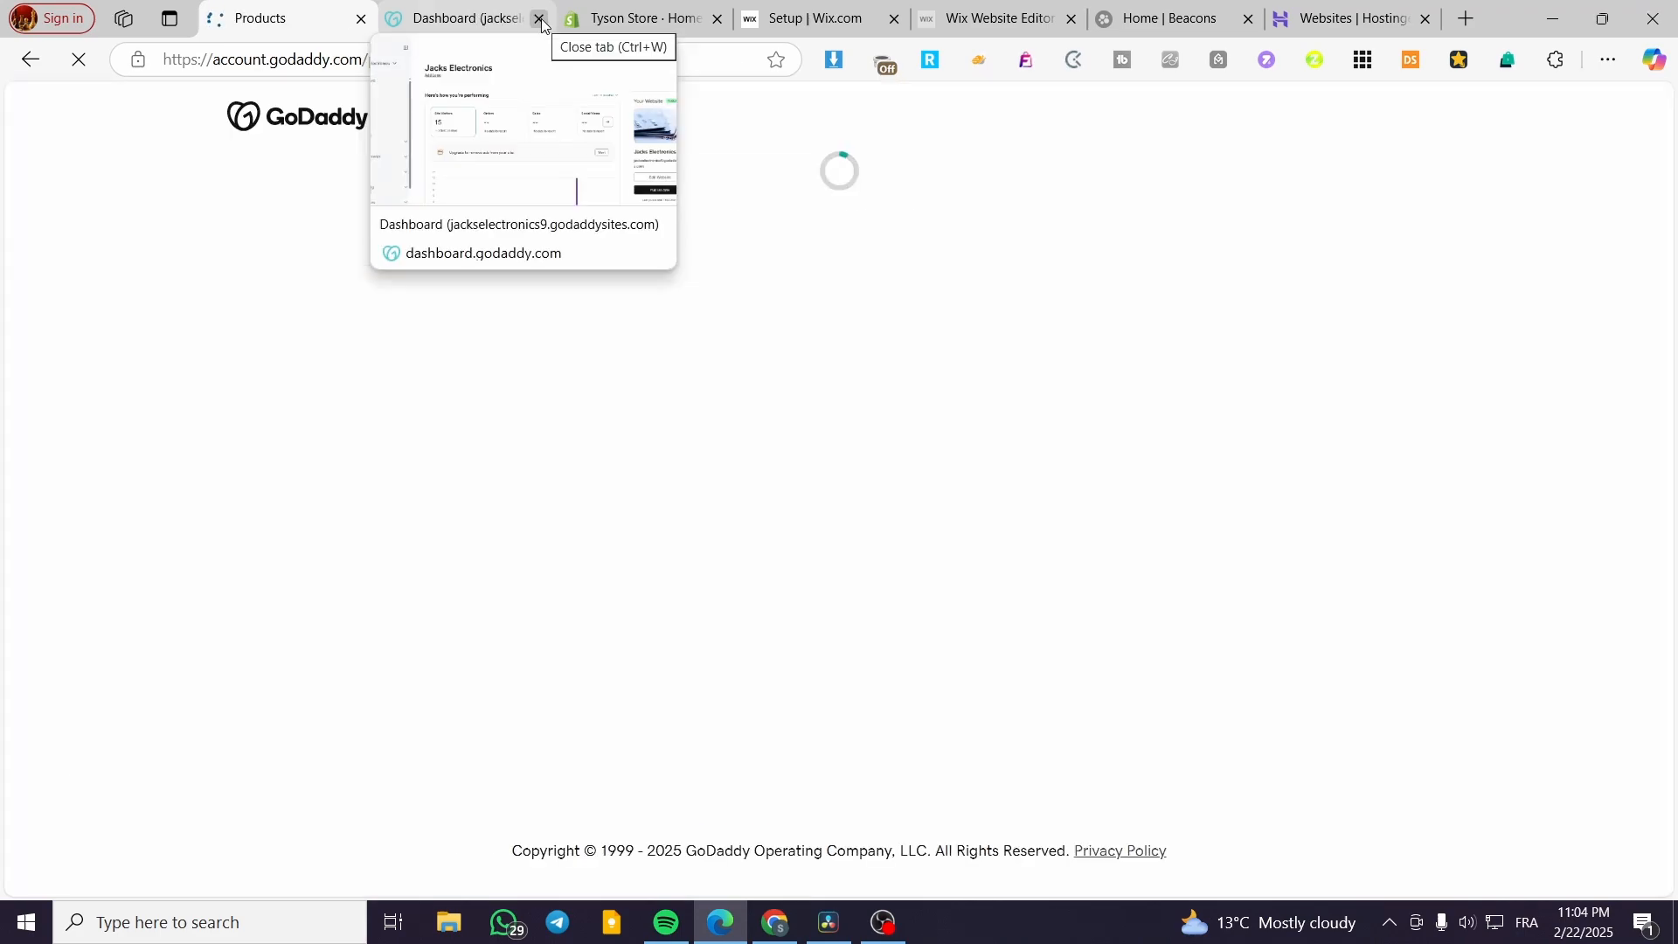
left_click(538, 18)
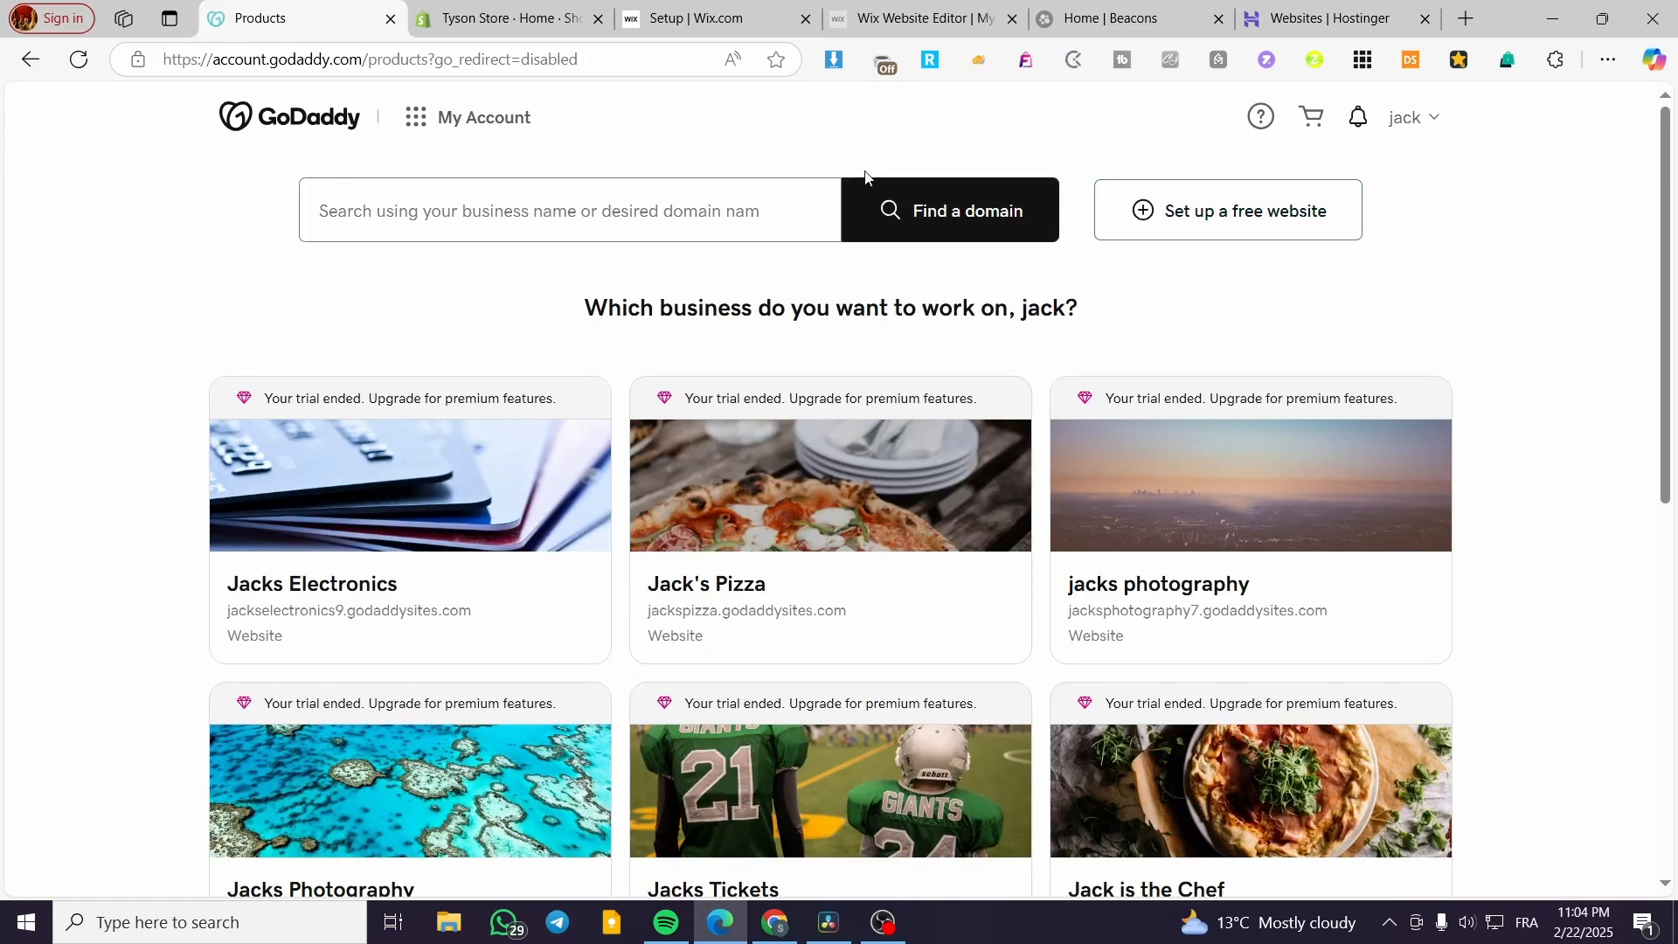
Search GoDaddy for the domain jacksdrops.com and look through the offers.
left_click(624, 203)
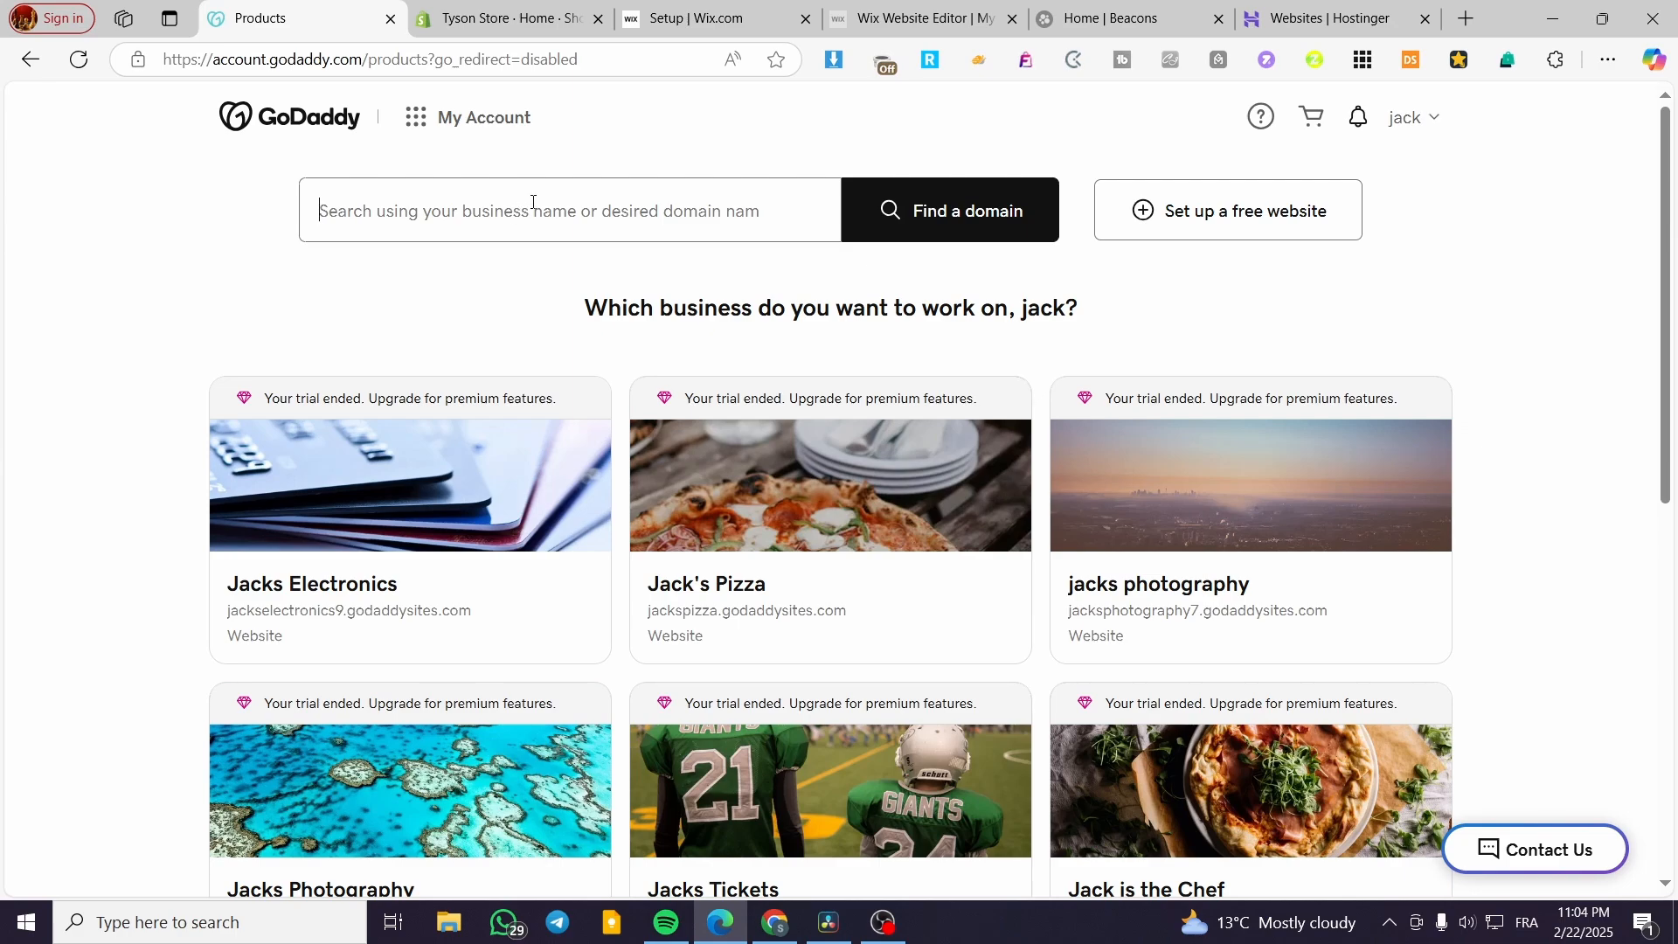
type("jacksdrops.com")
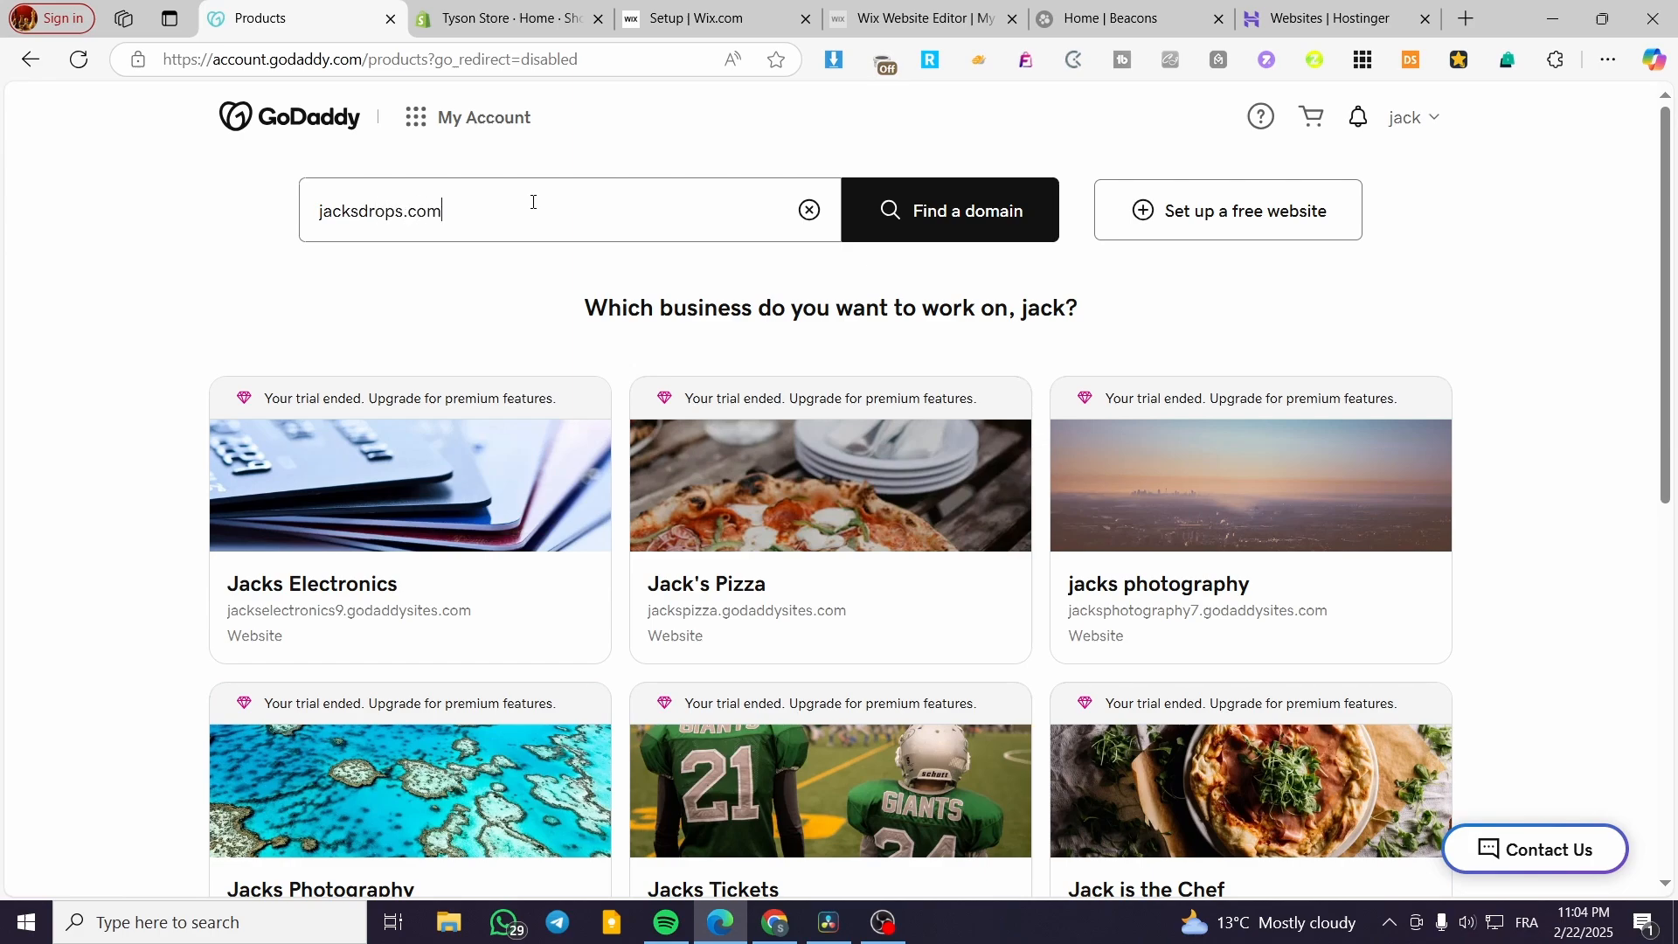
left_click(1003, 214)
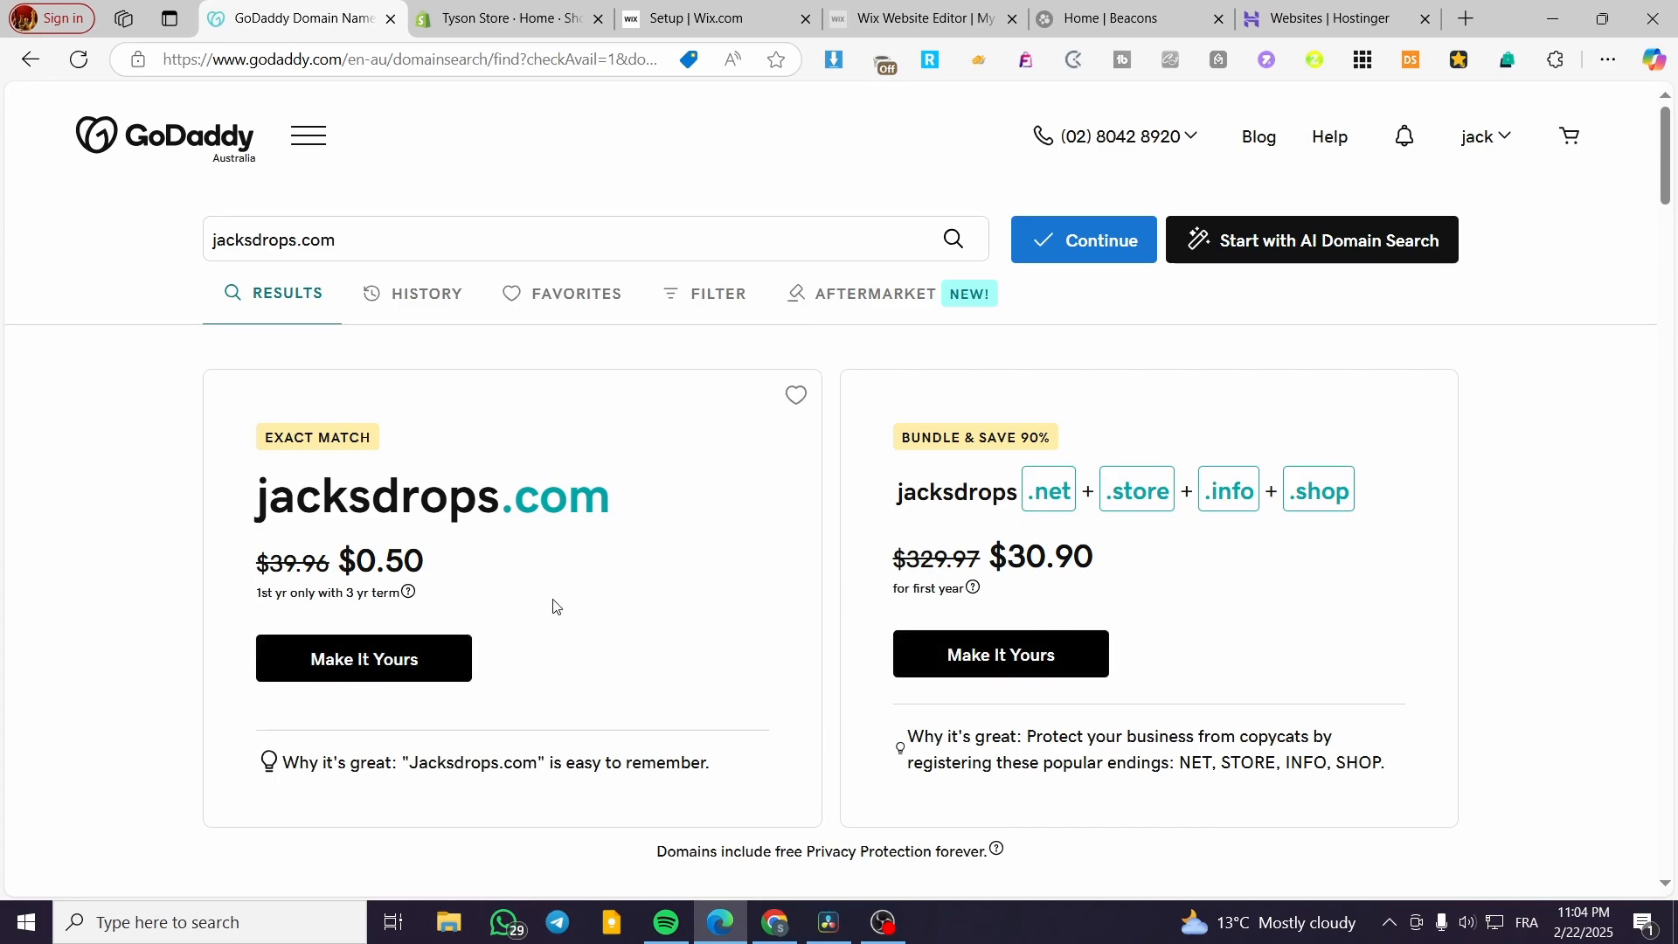
scroll(559, 612, "down", 3)
scroll(611, 569, "up", 3)
Switch to the Shopify admin, view the live Tyson Store to check its web address, and close the storefront.
left_click(540, 9)
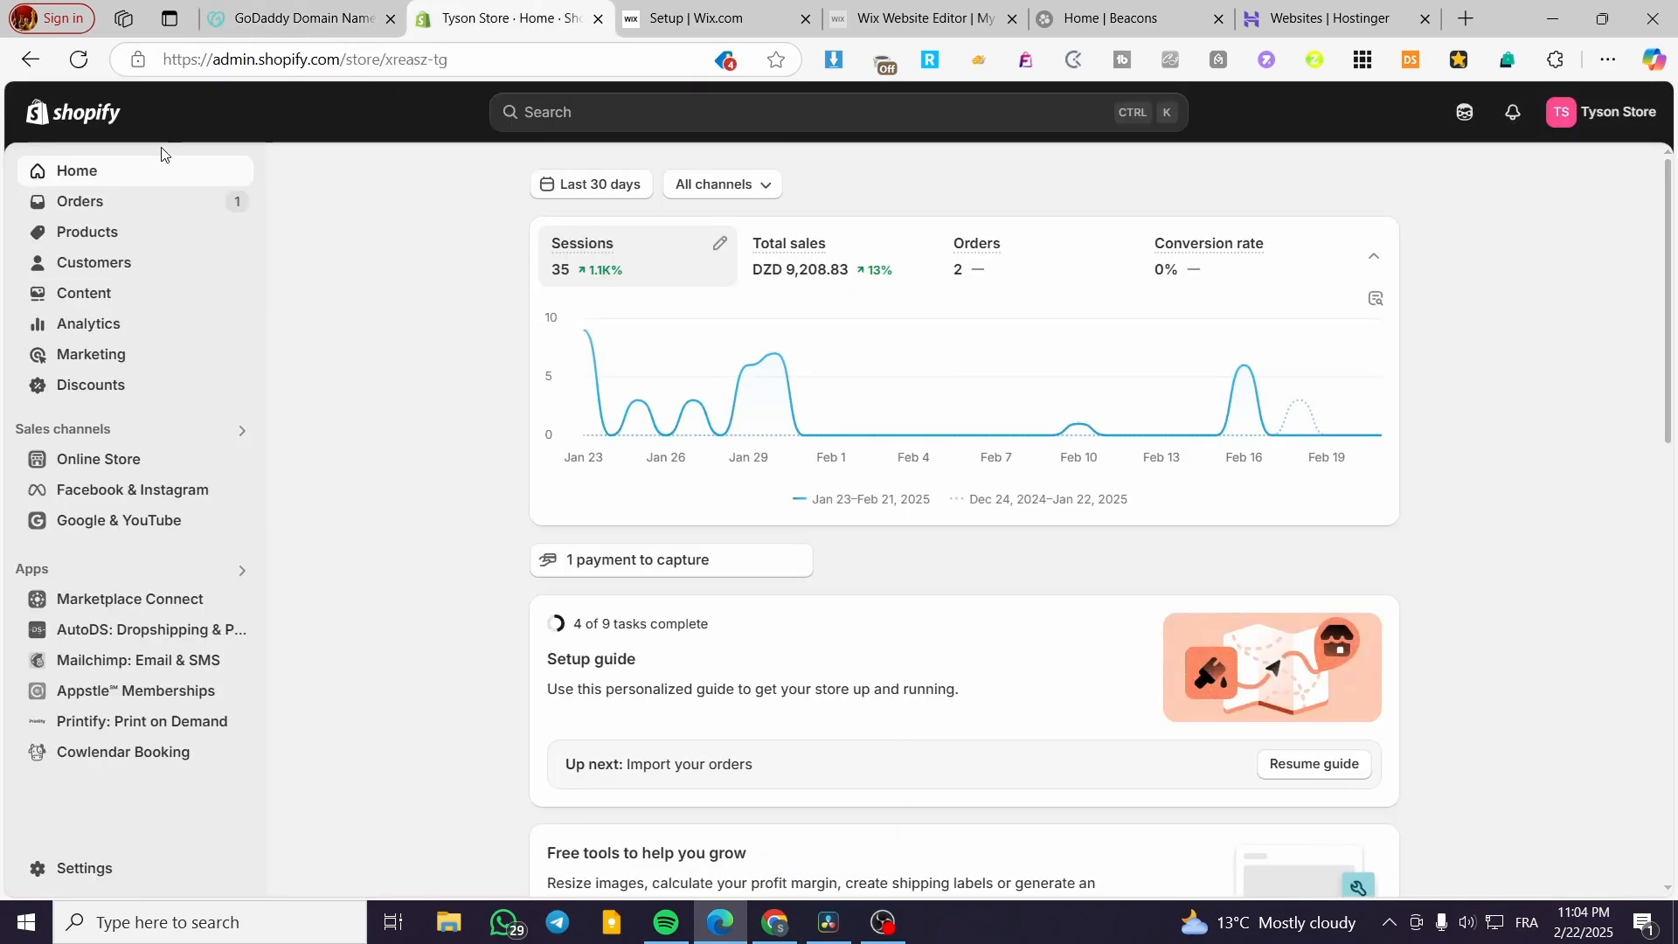
left_click(236, 458)
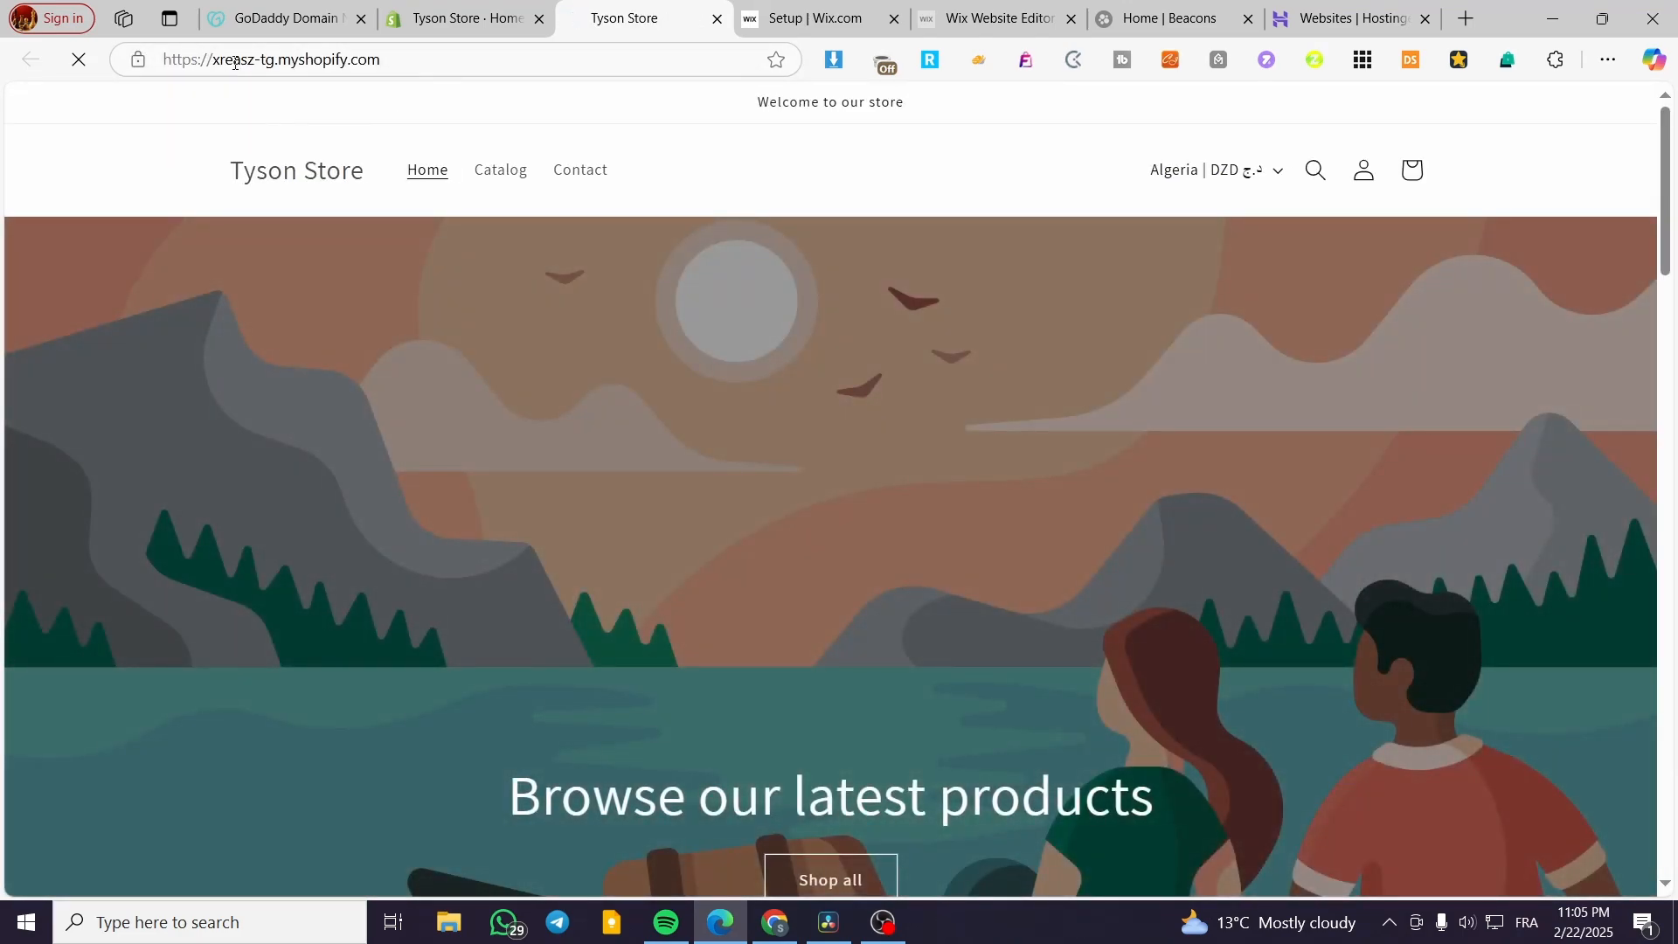
left_click_drag(420, 66, 216, 61)
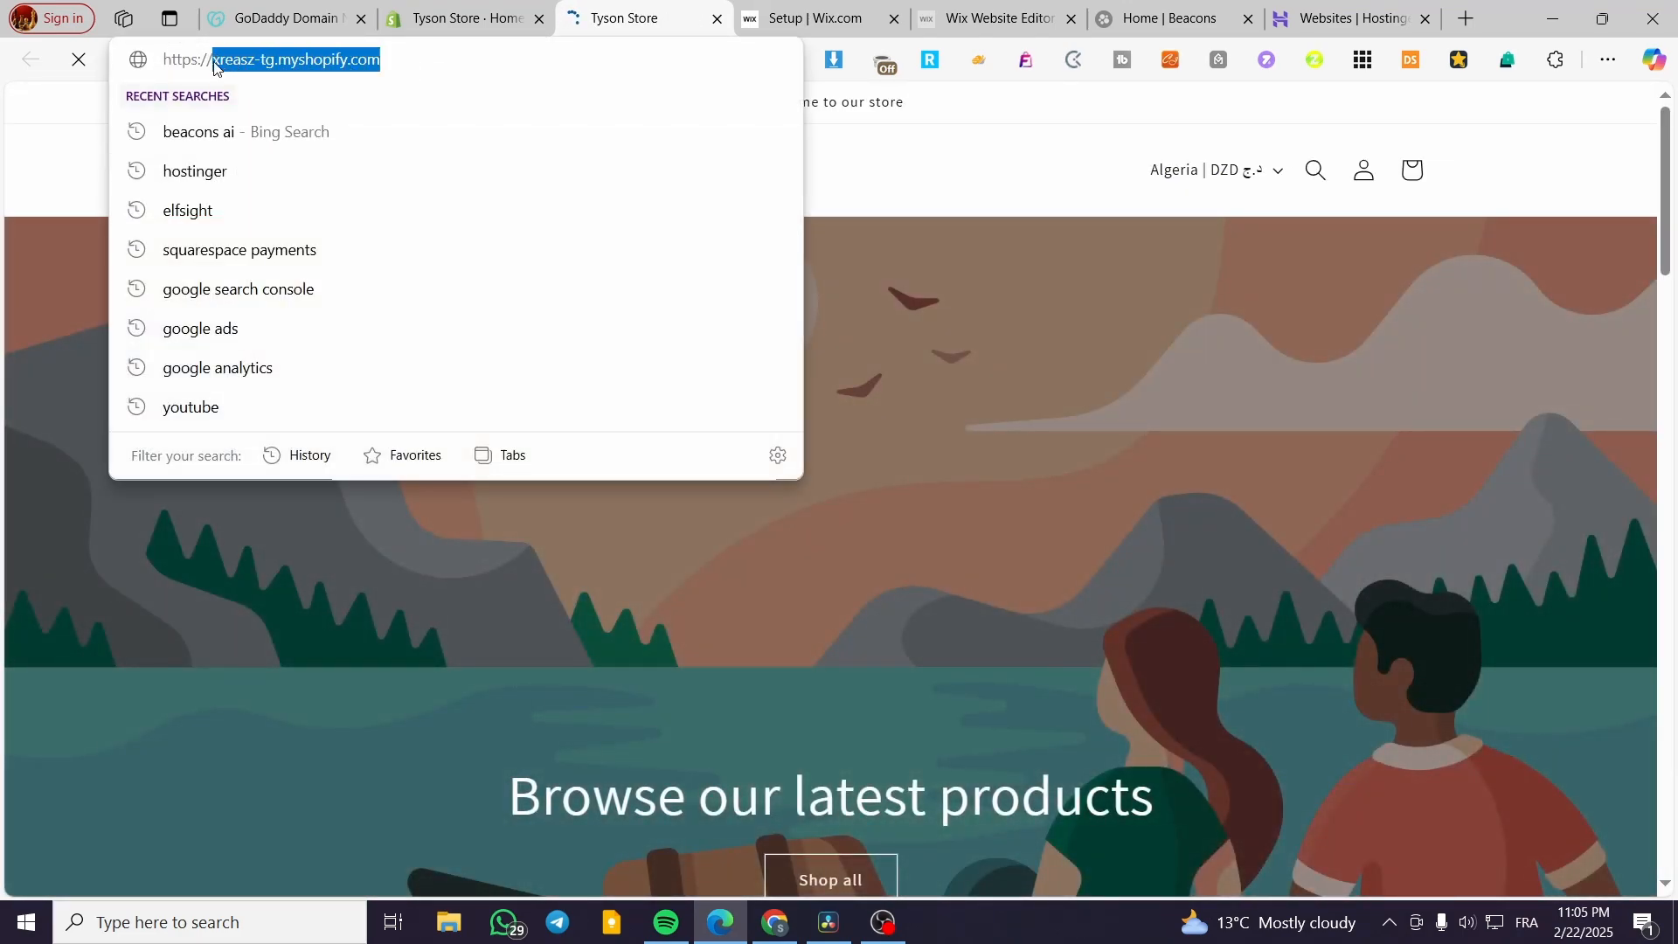
left_click(717, 19)
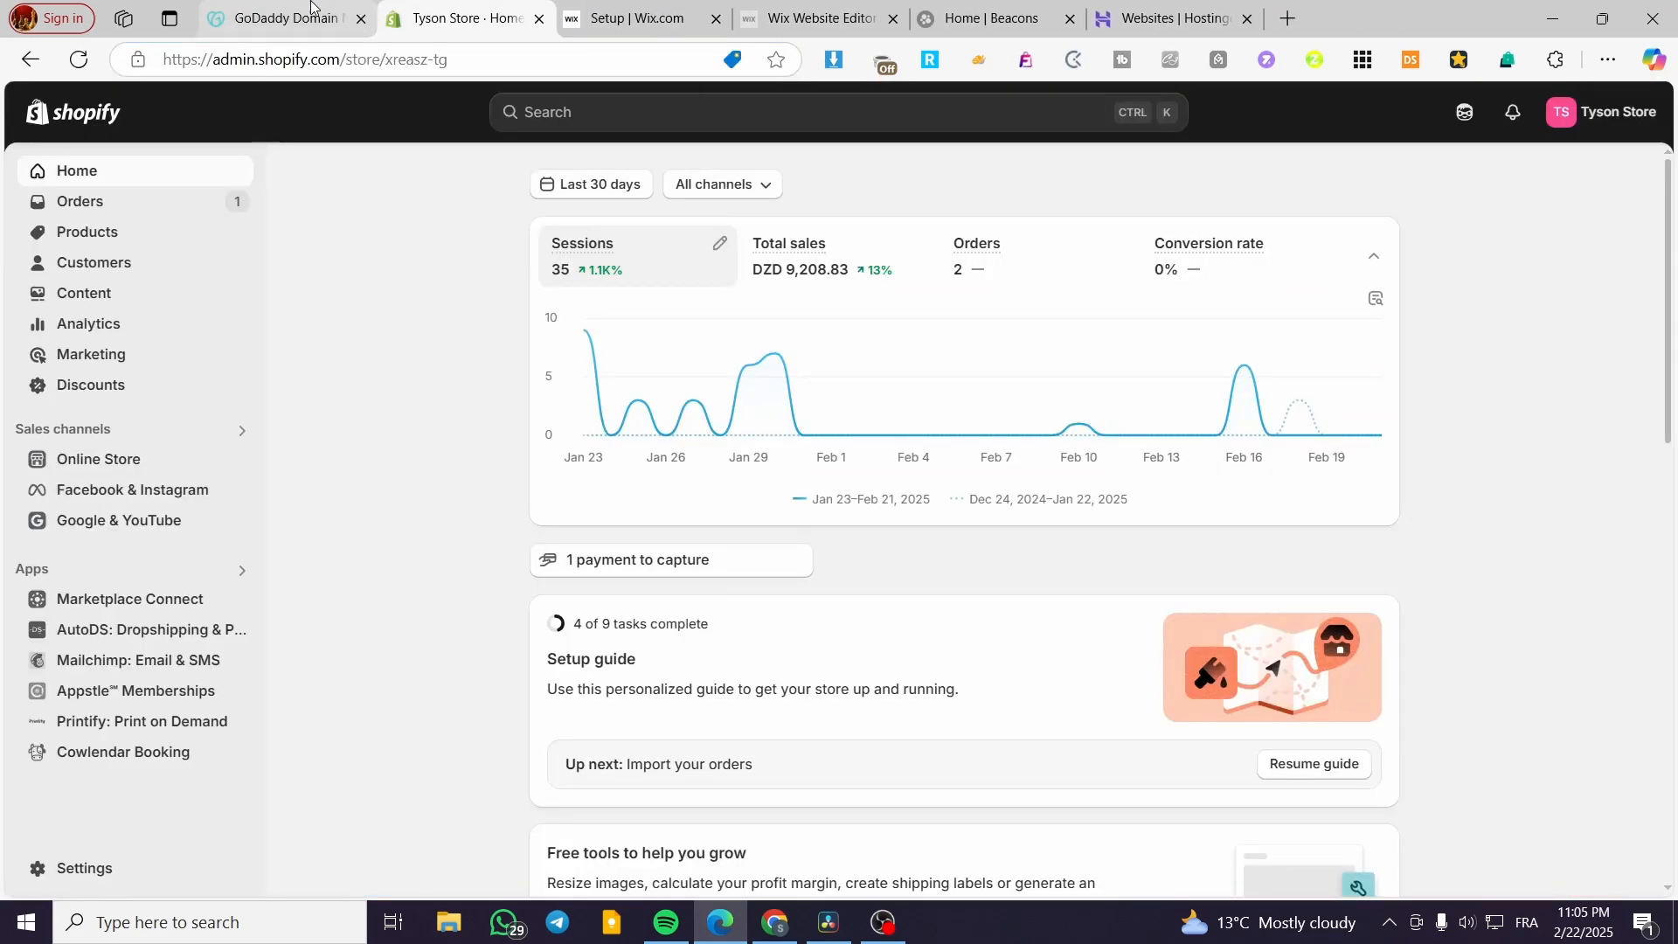
Open the Domains settings of the Shopify store and start connecting an existing domain.
left_click(300, 11)
left_click(468, 19)
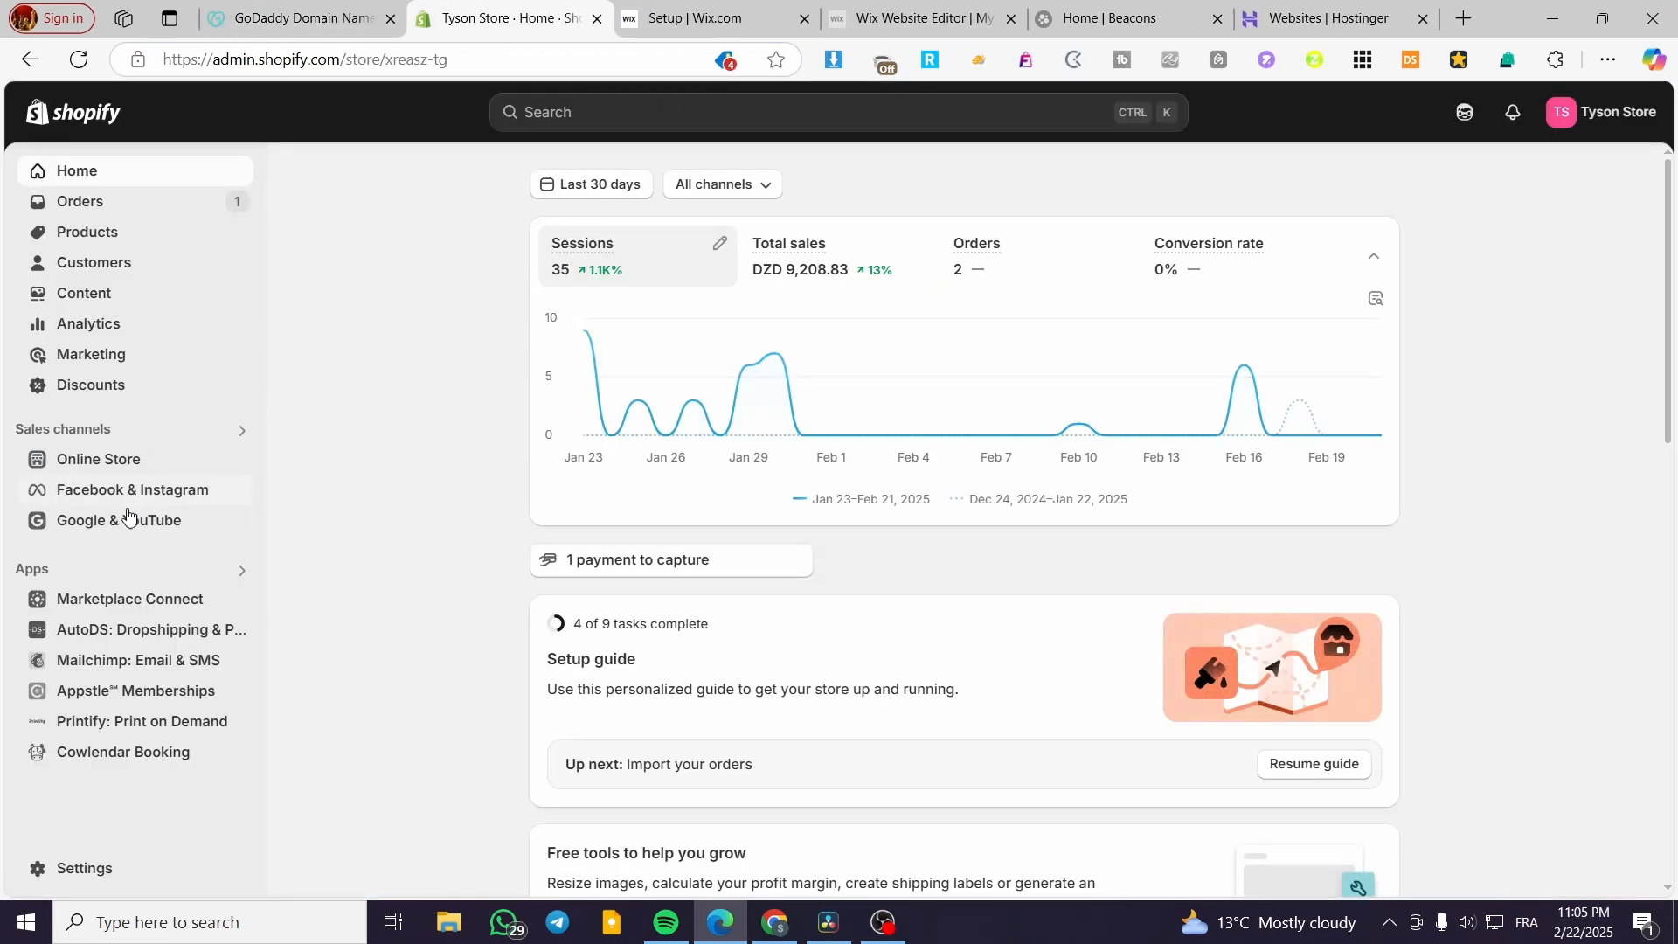
left_click(120, 867)
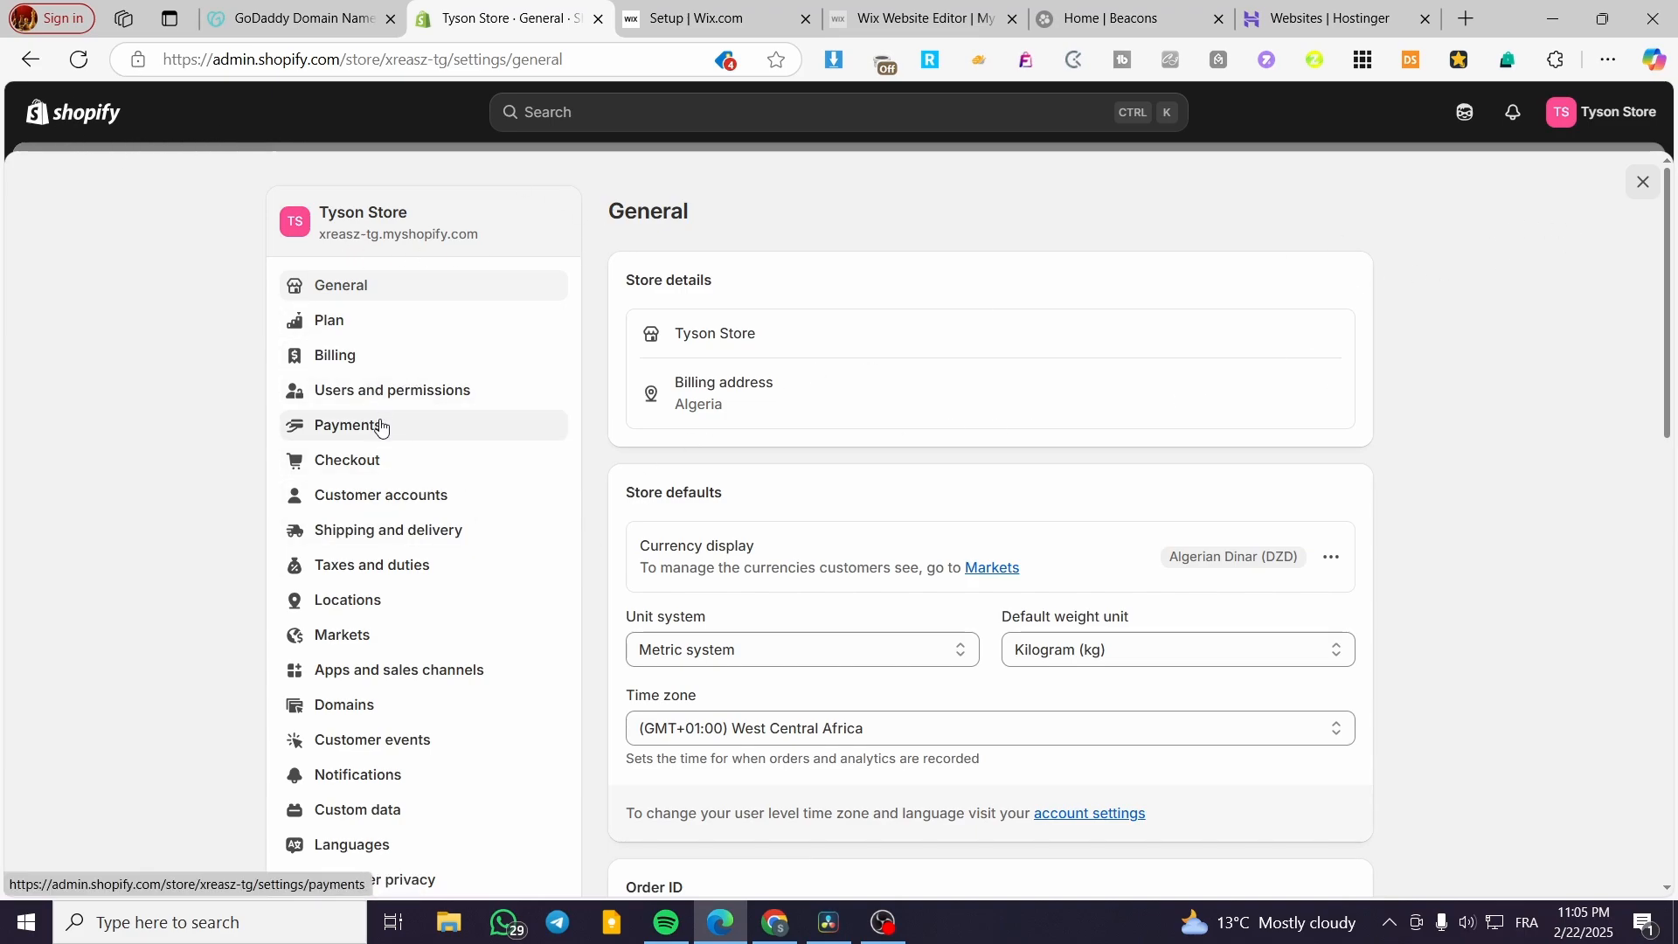
scroll(406, 625, "down", 2)
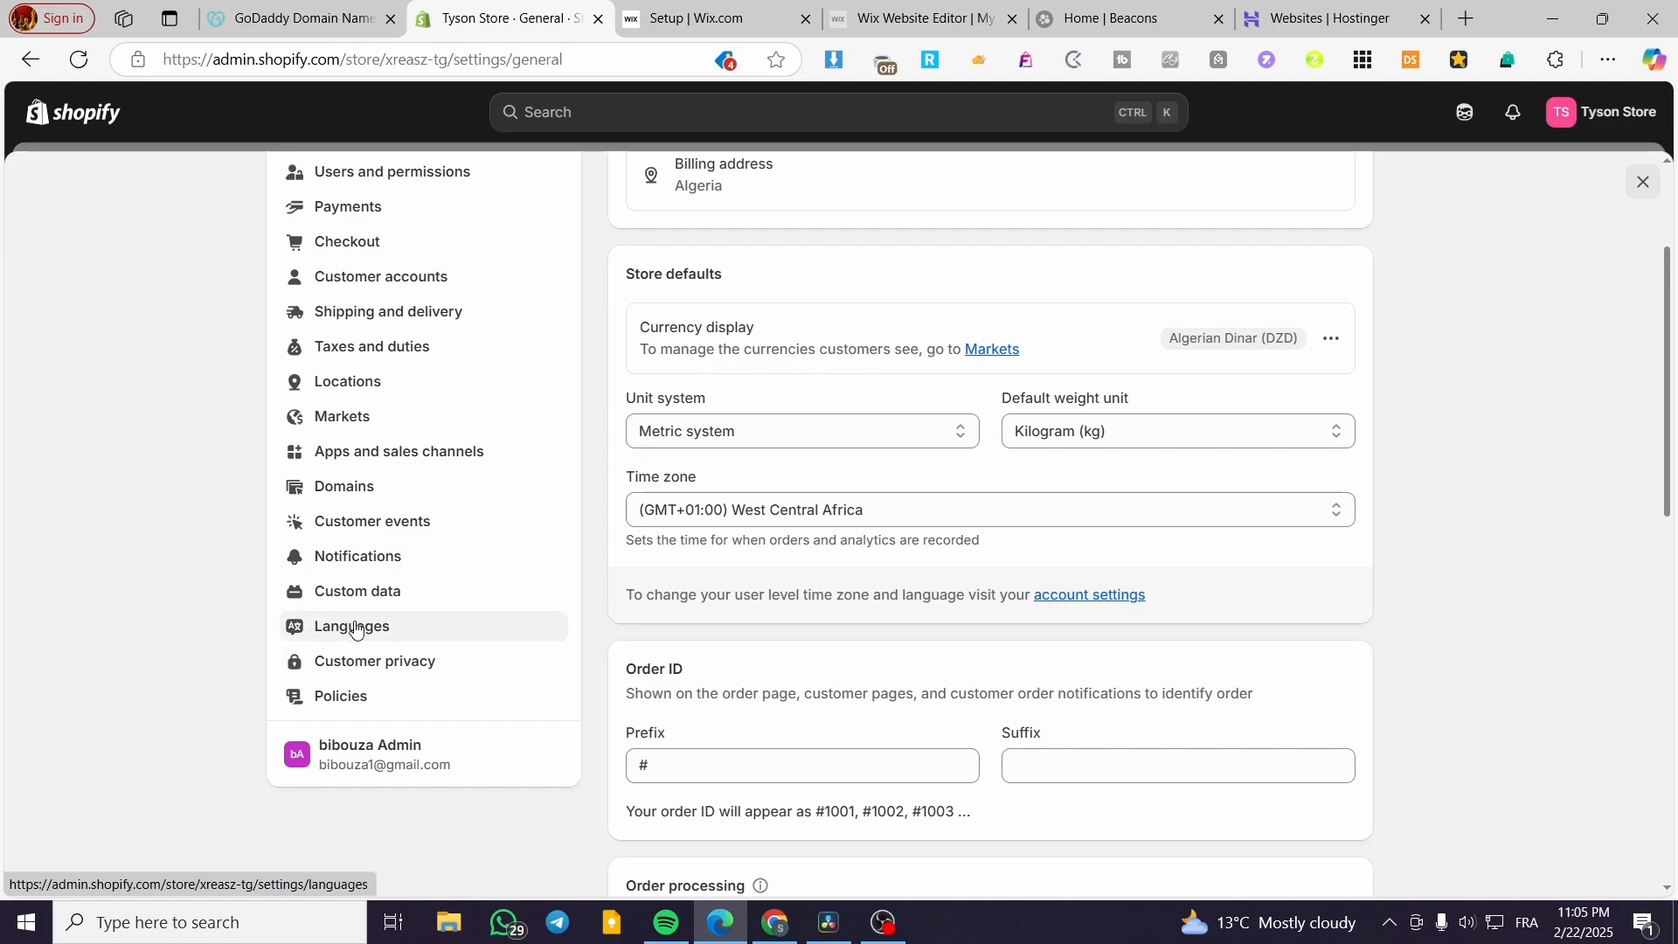
left_click(361, 487)
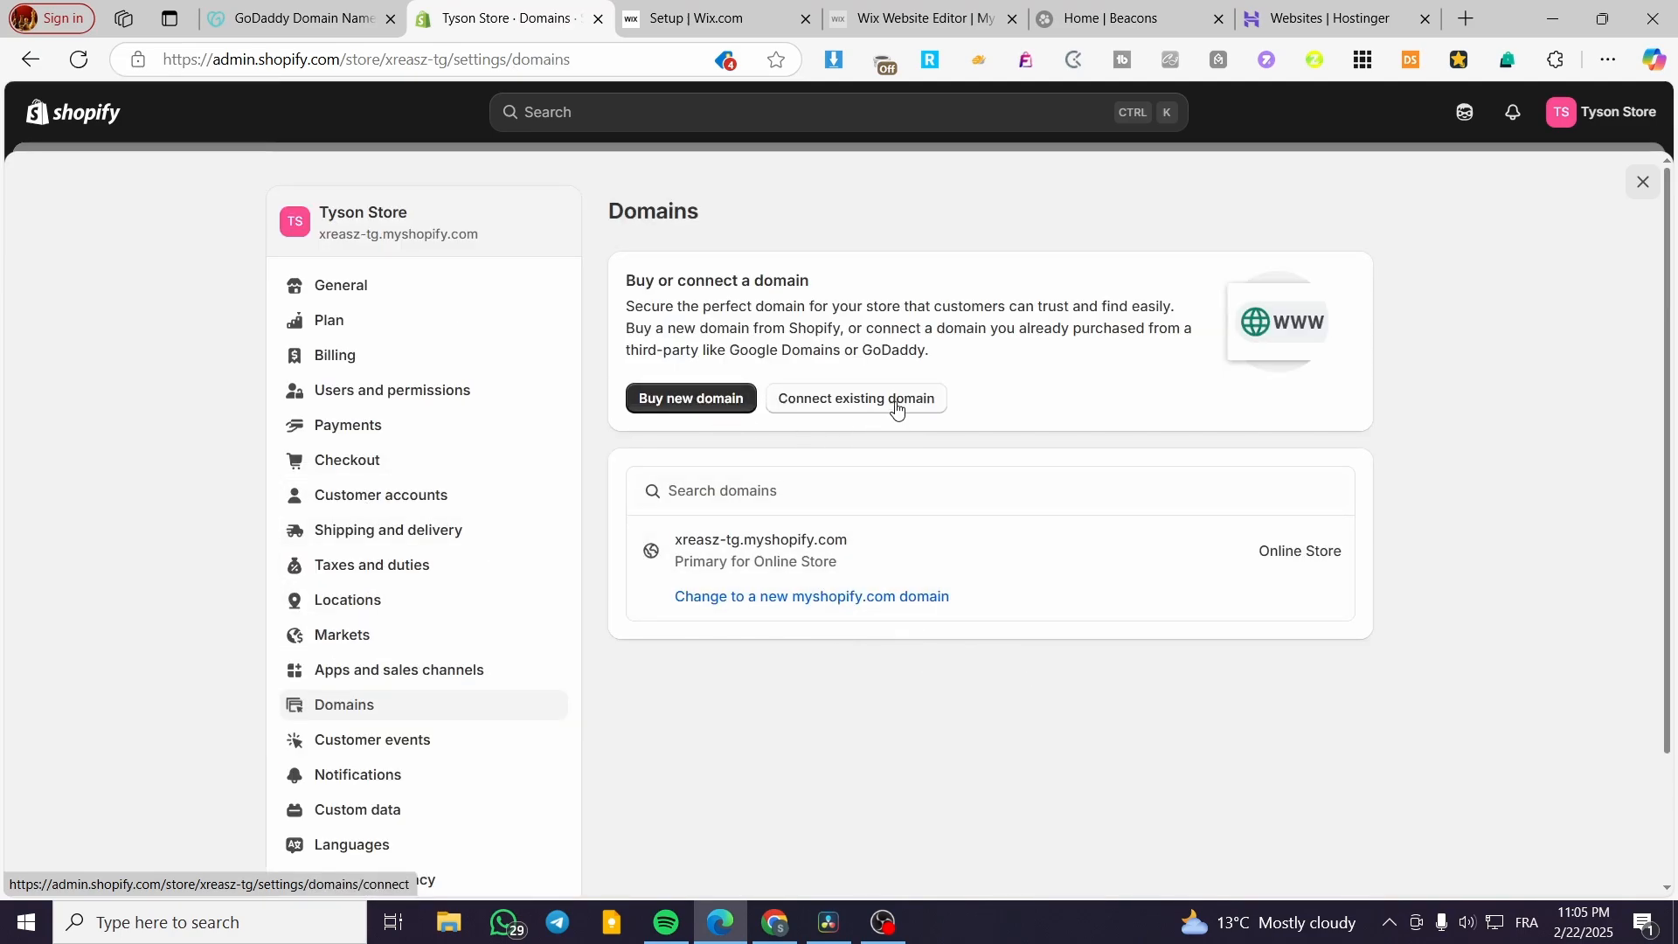
left_click(859, 408)
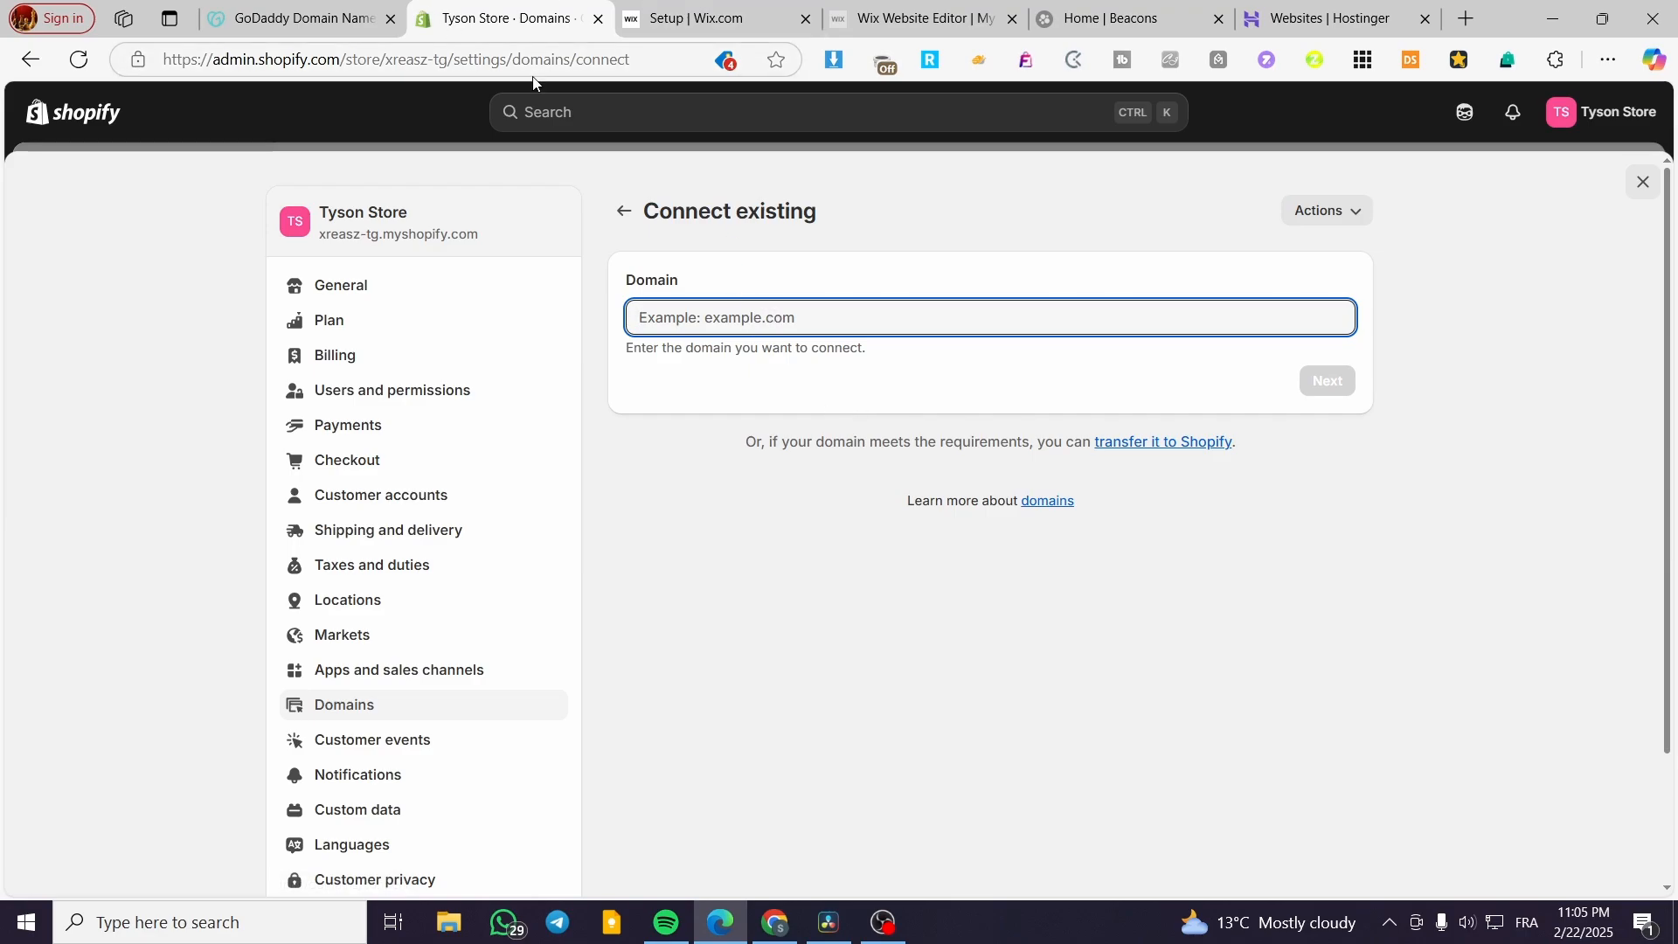
Copy jacksdrops.com from the GoDaddy search results and try to connect it as the Shopify store's existing domain.
left_click(297, 18)
left_click_drag(613, 511, 251, 498)
key("ctrl+c")
left_click(503, 17)
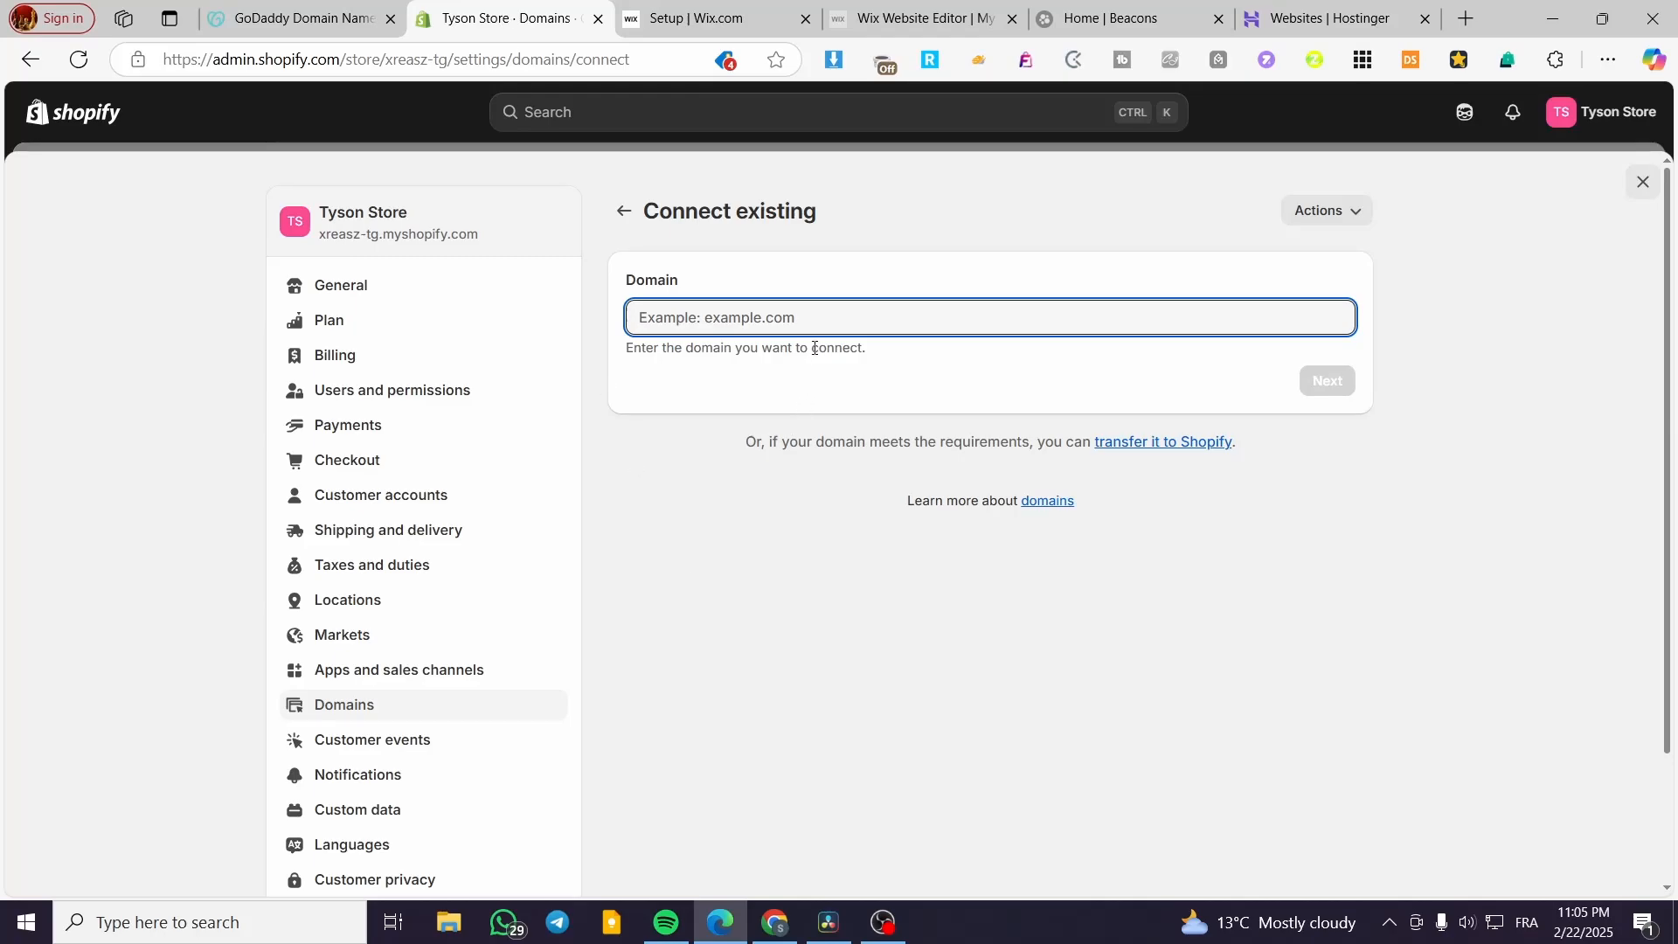
key("ctrl+v")
left_click(1335, 384)
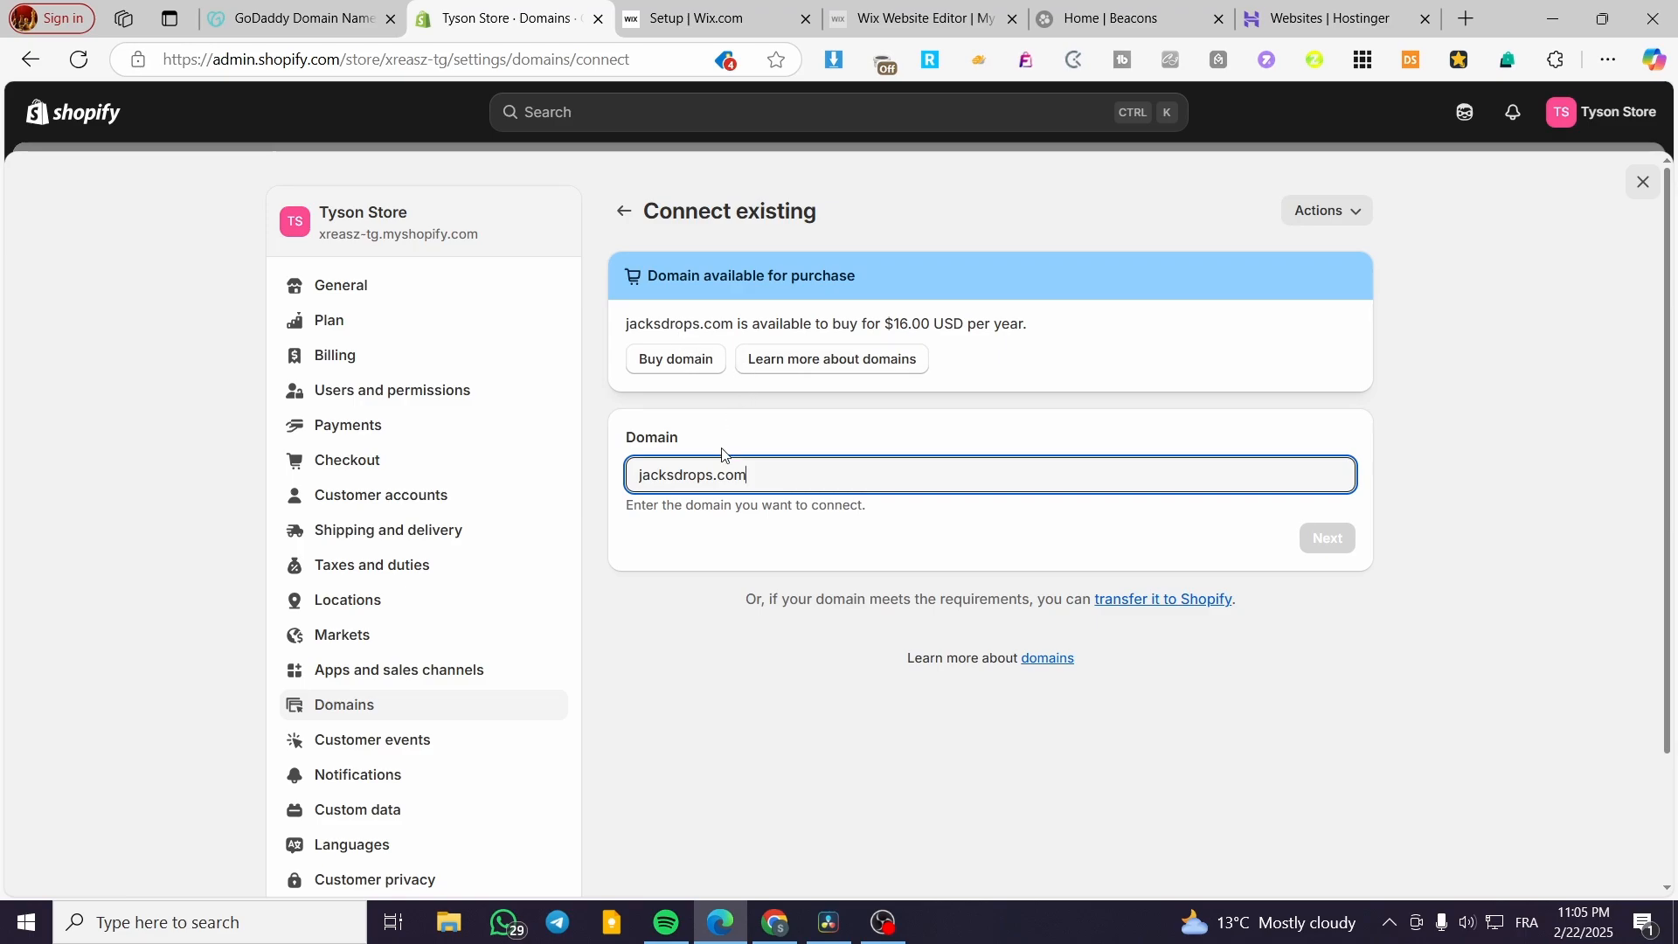
Change the entered domain's ending to .xyz and submit it to reach the domain setup instructions.
left_click_drag(755, 462, 723, 470)
type("x")
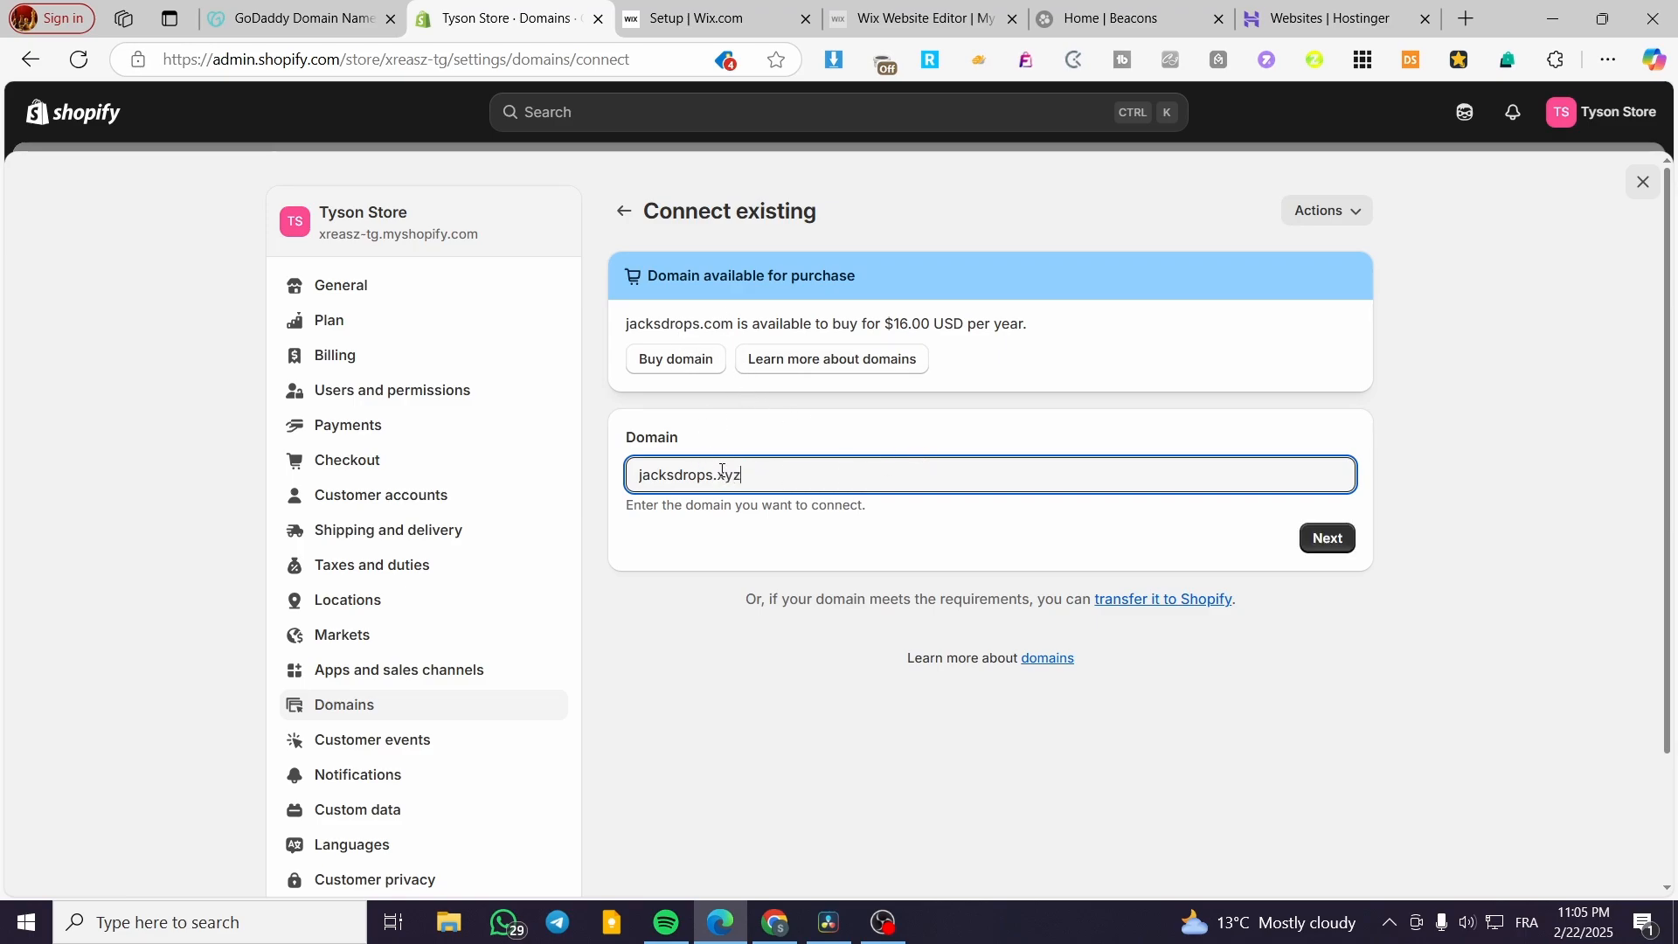
type("yz")
key("Return")
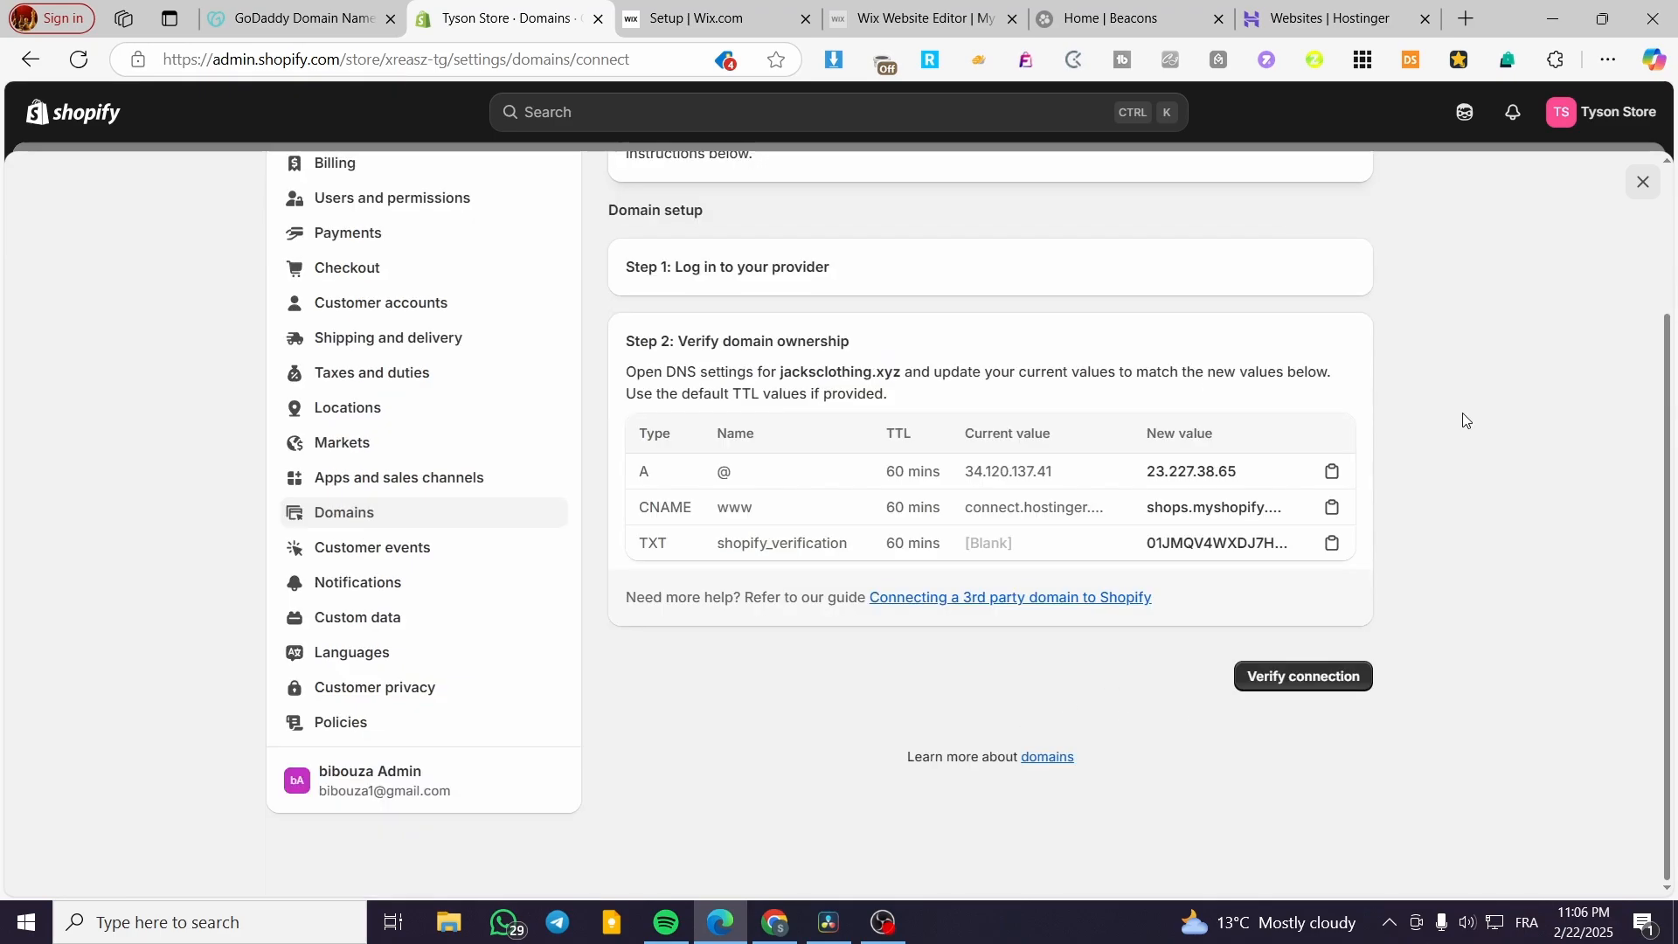
scroll(1462, 419, "up", 3)
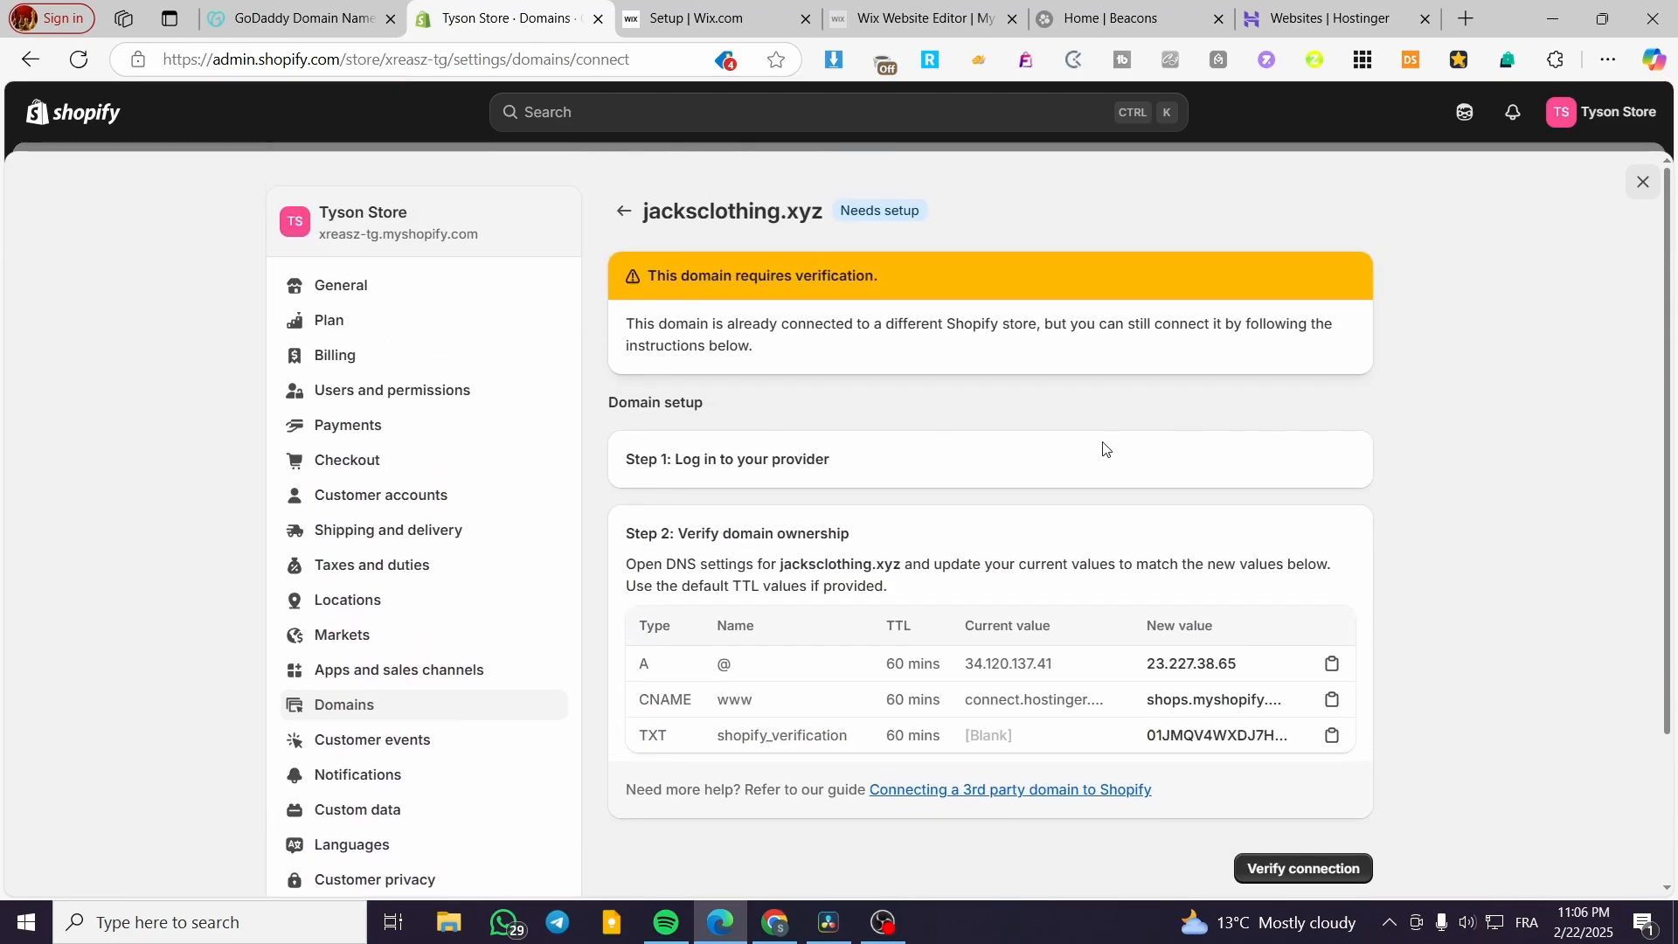
scroll(1123, 481, "down", 1)
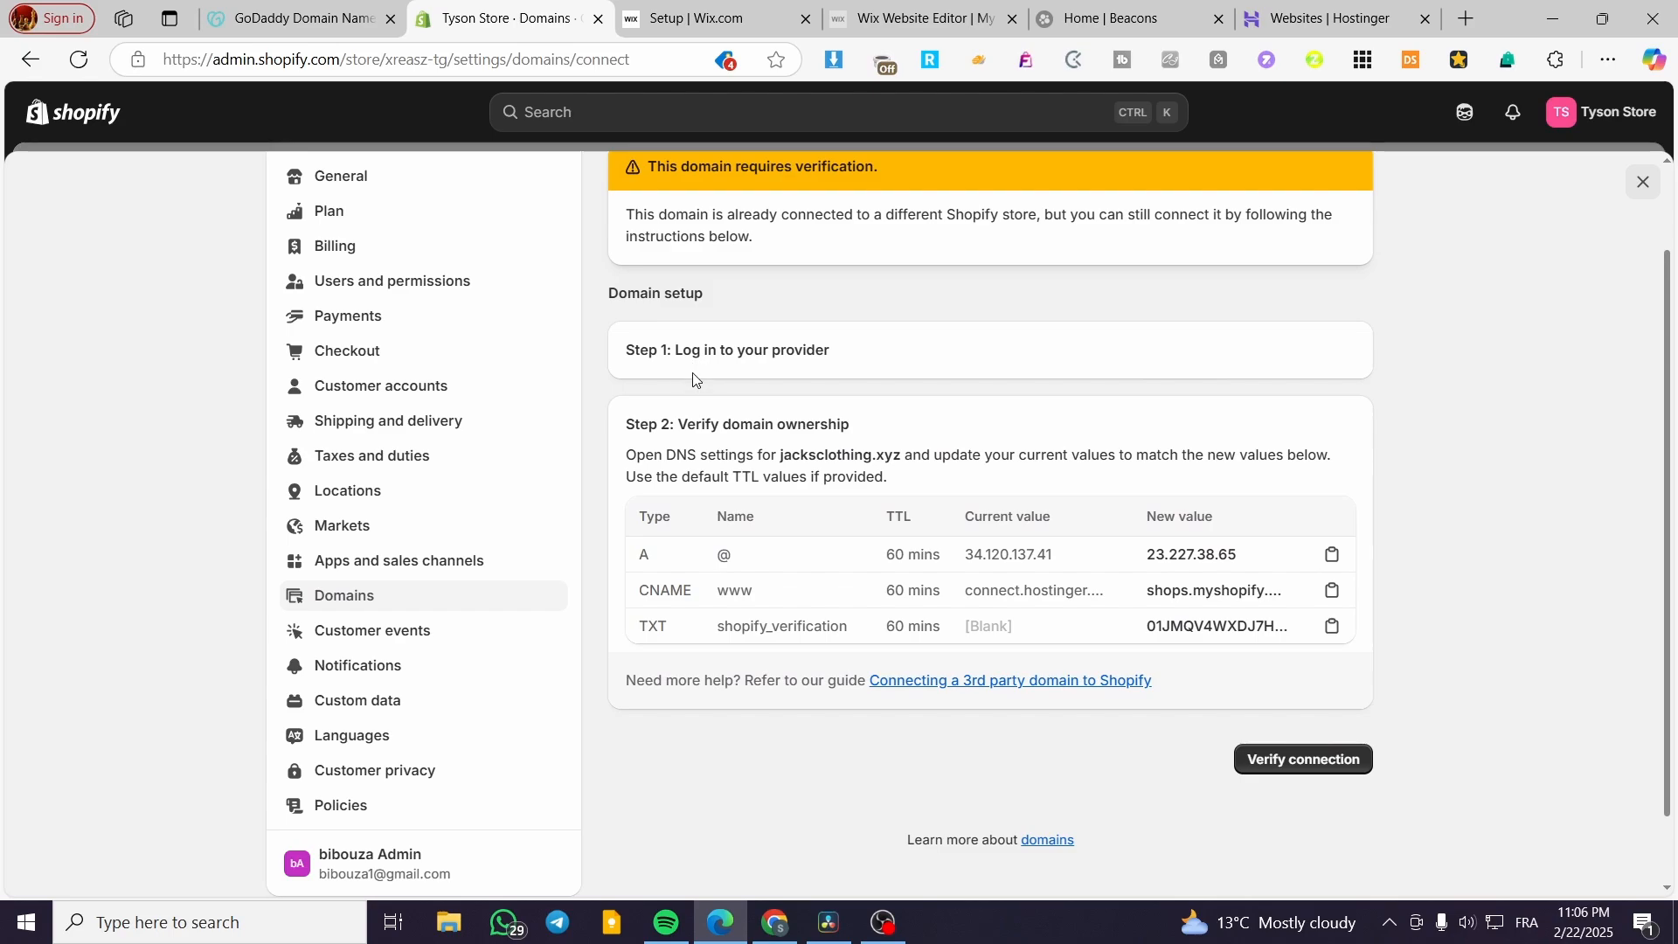
Switch to GoDaddy and open the account's domain portfolio.
left_click(297, 18)
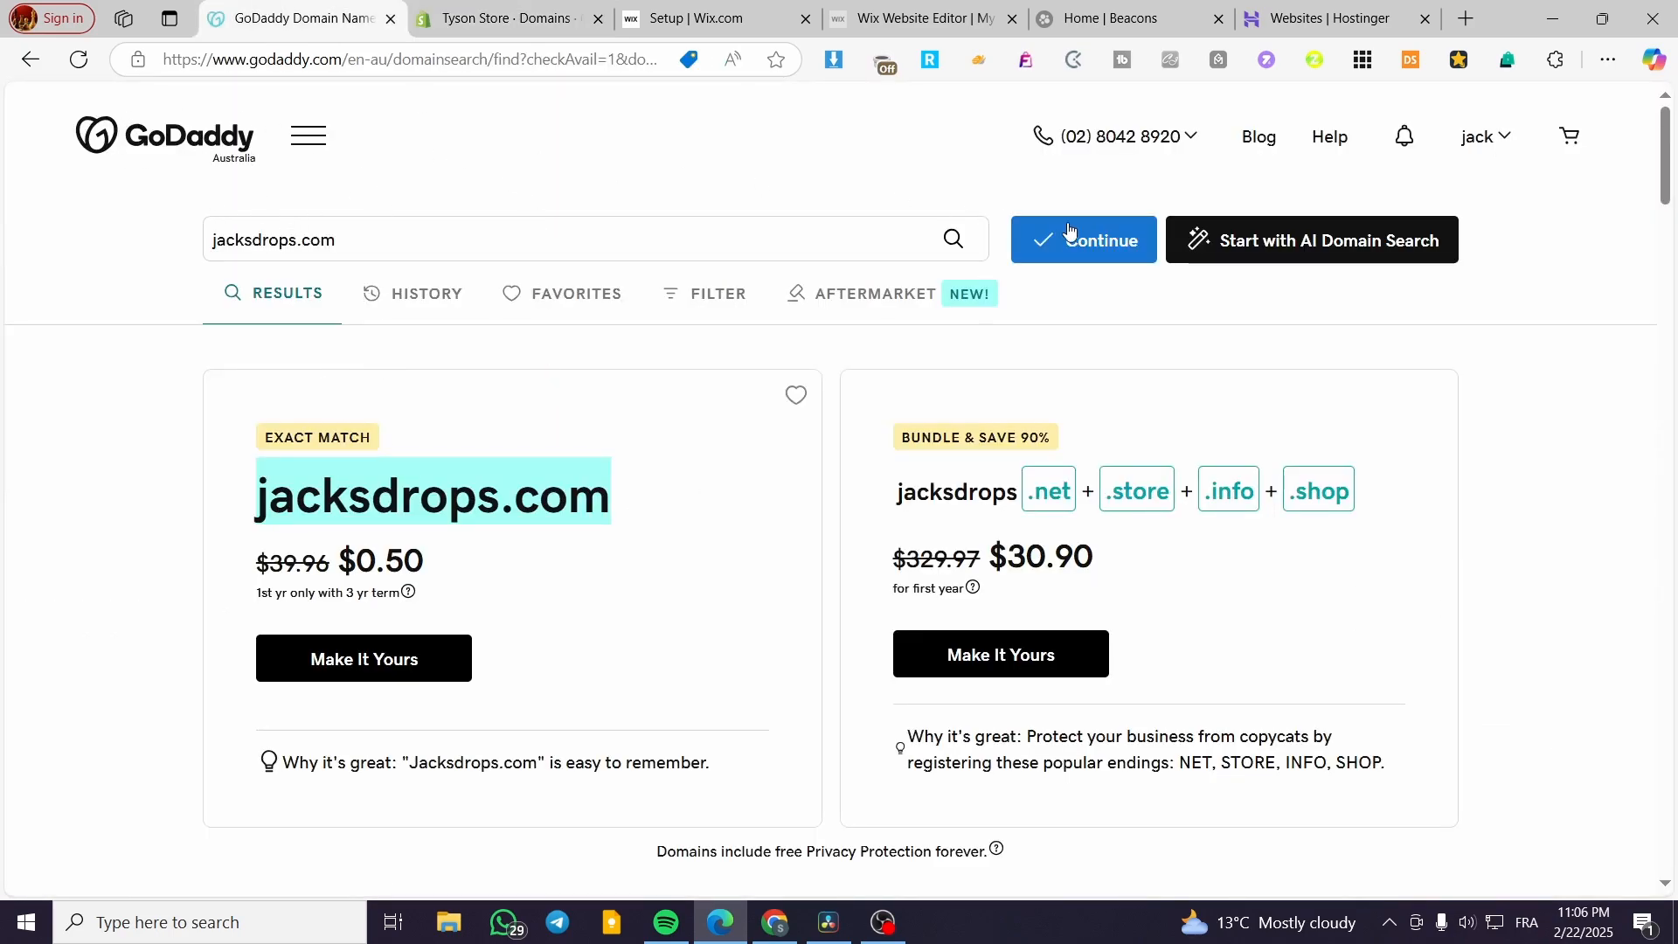
left_click(1486, 137)
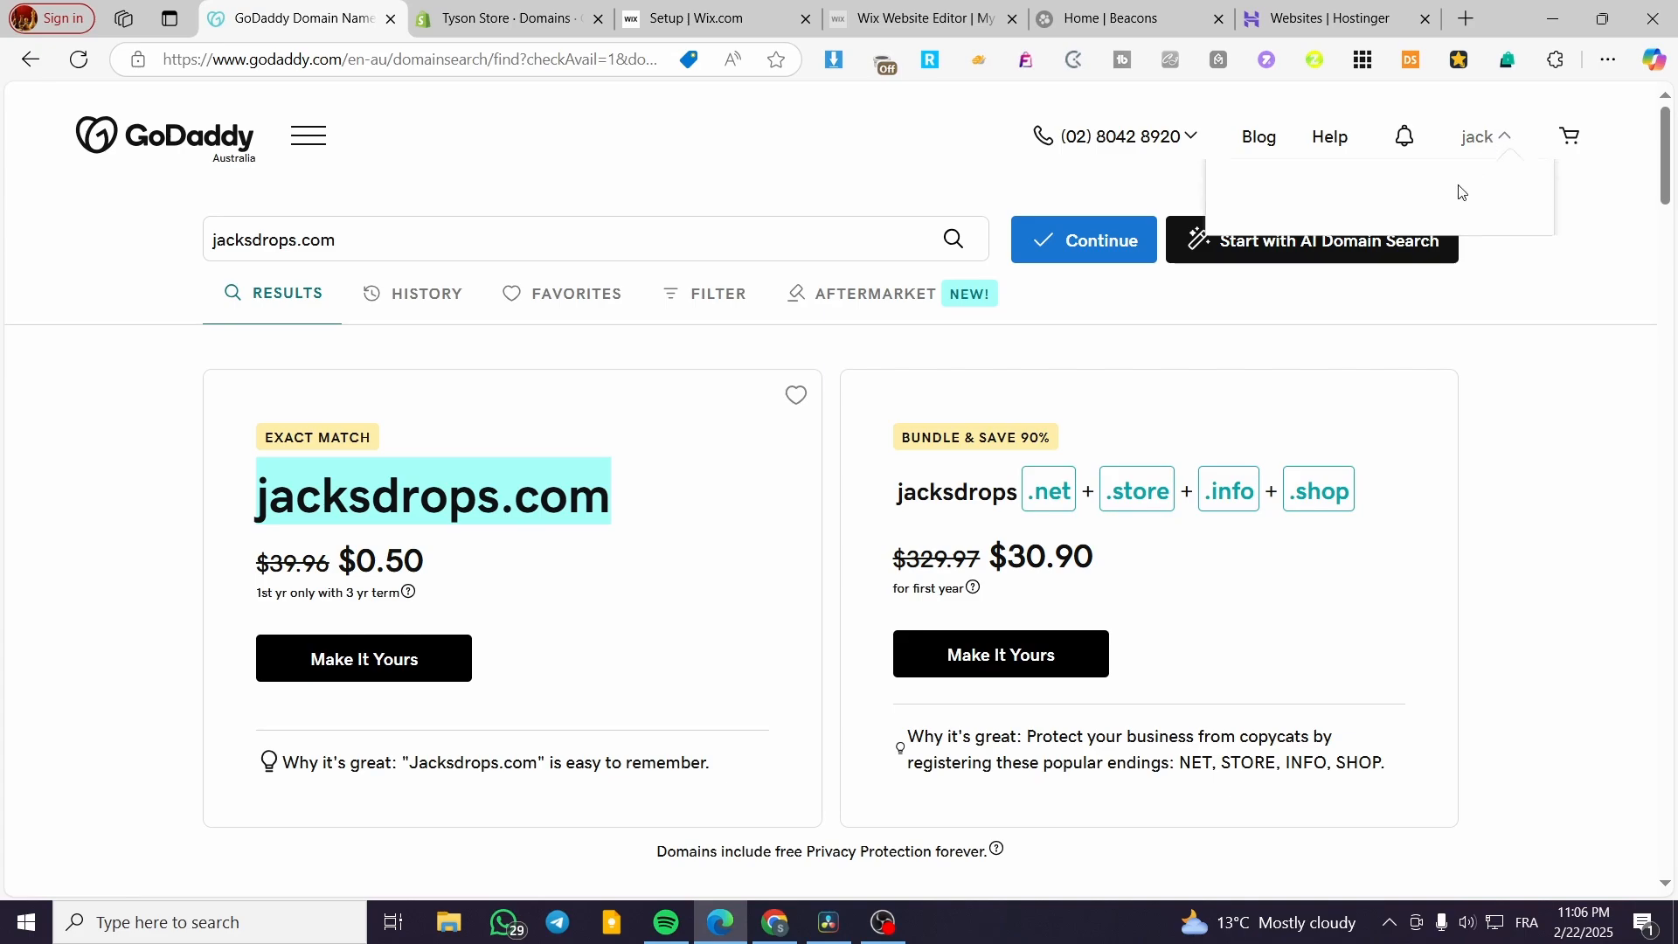
left_click(1279, 341)
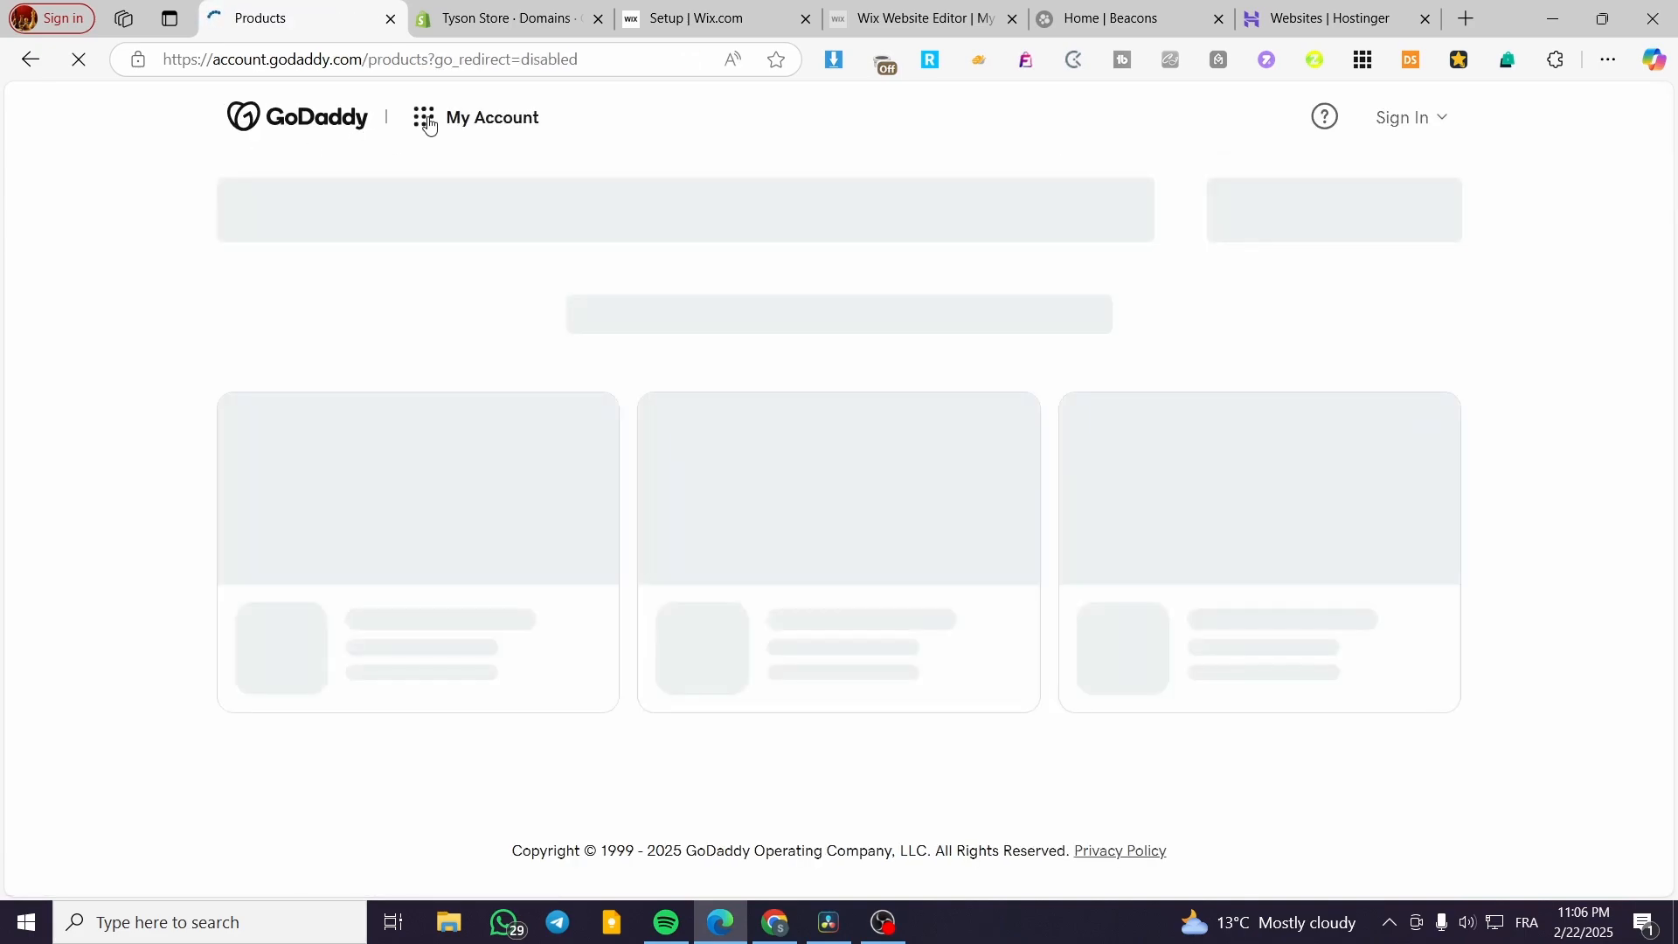
left_click(427, 121)
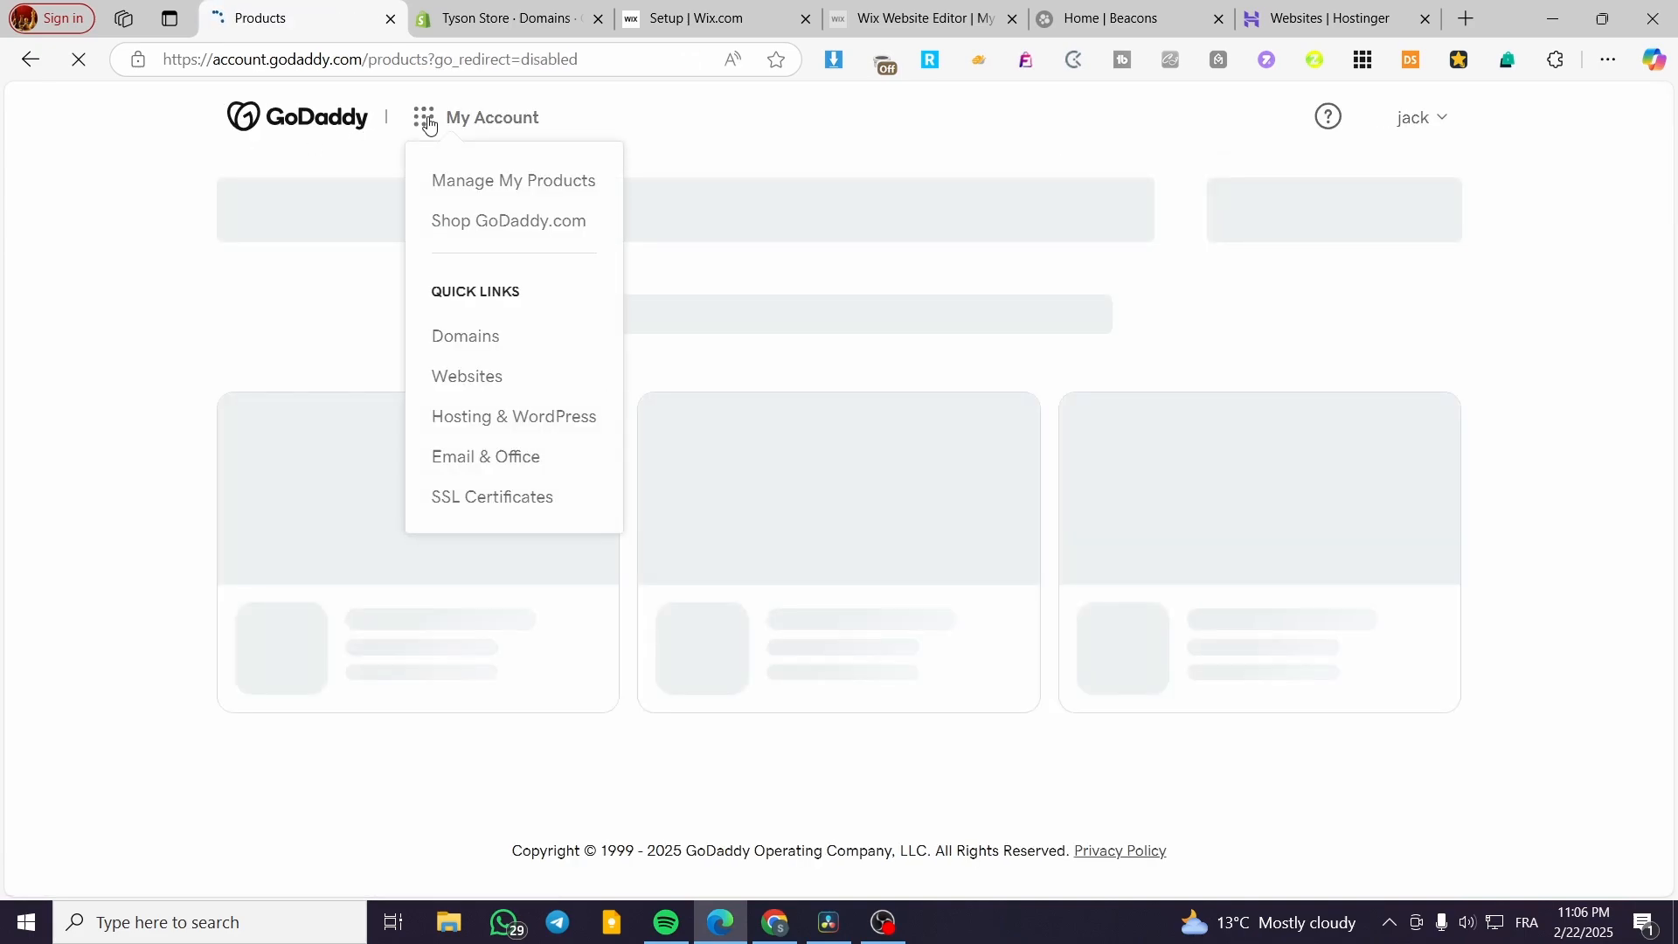
left_click(485, 344)
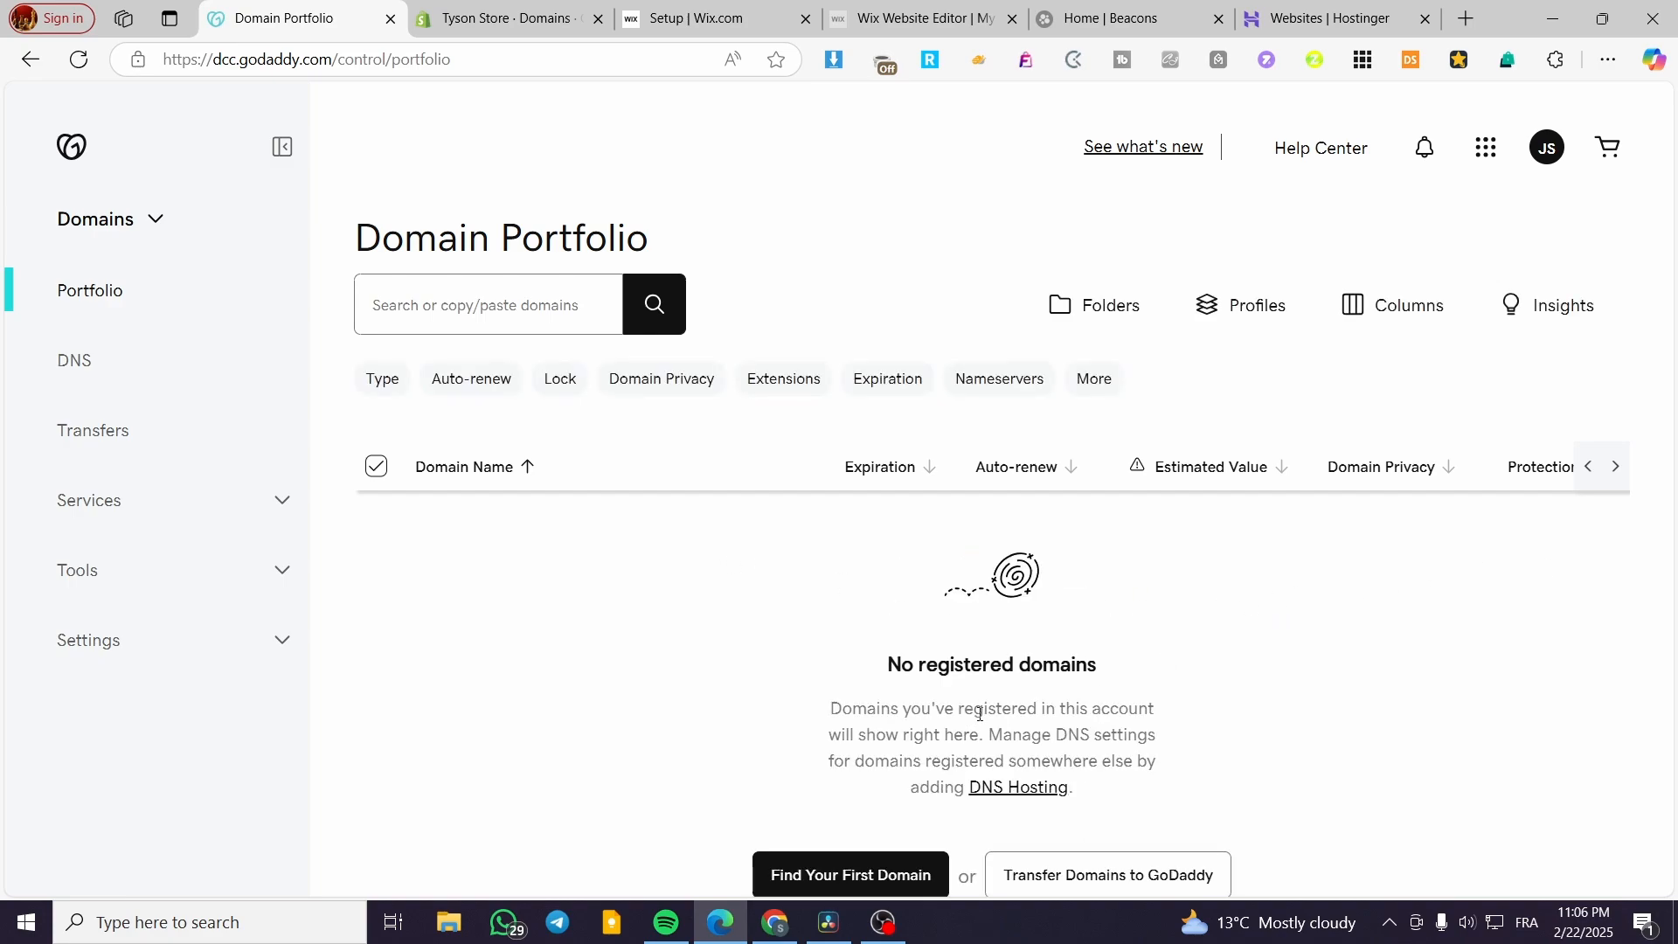
Return to the Shopify domain setup and examine the domain name and the A record's name, current value and new value.
left_click(507, 19)
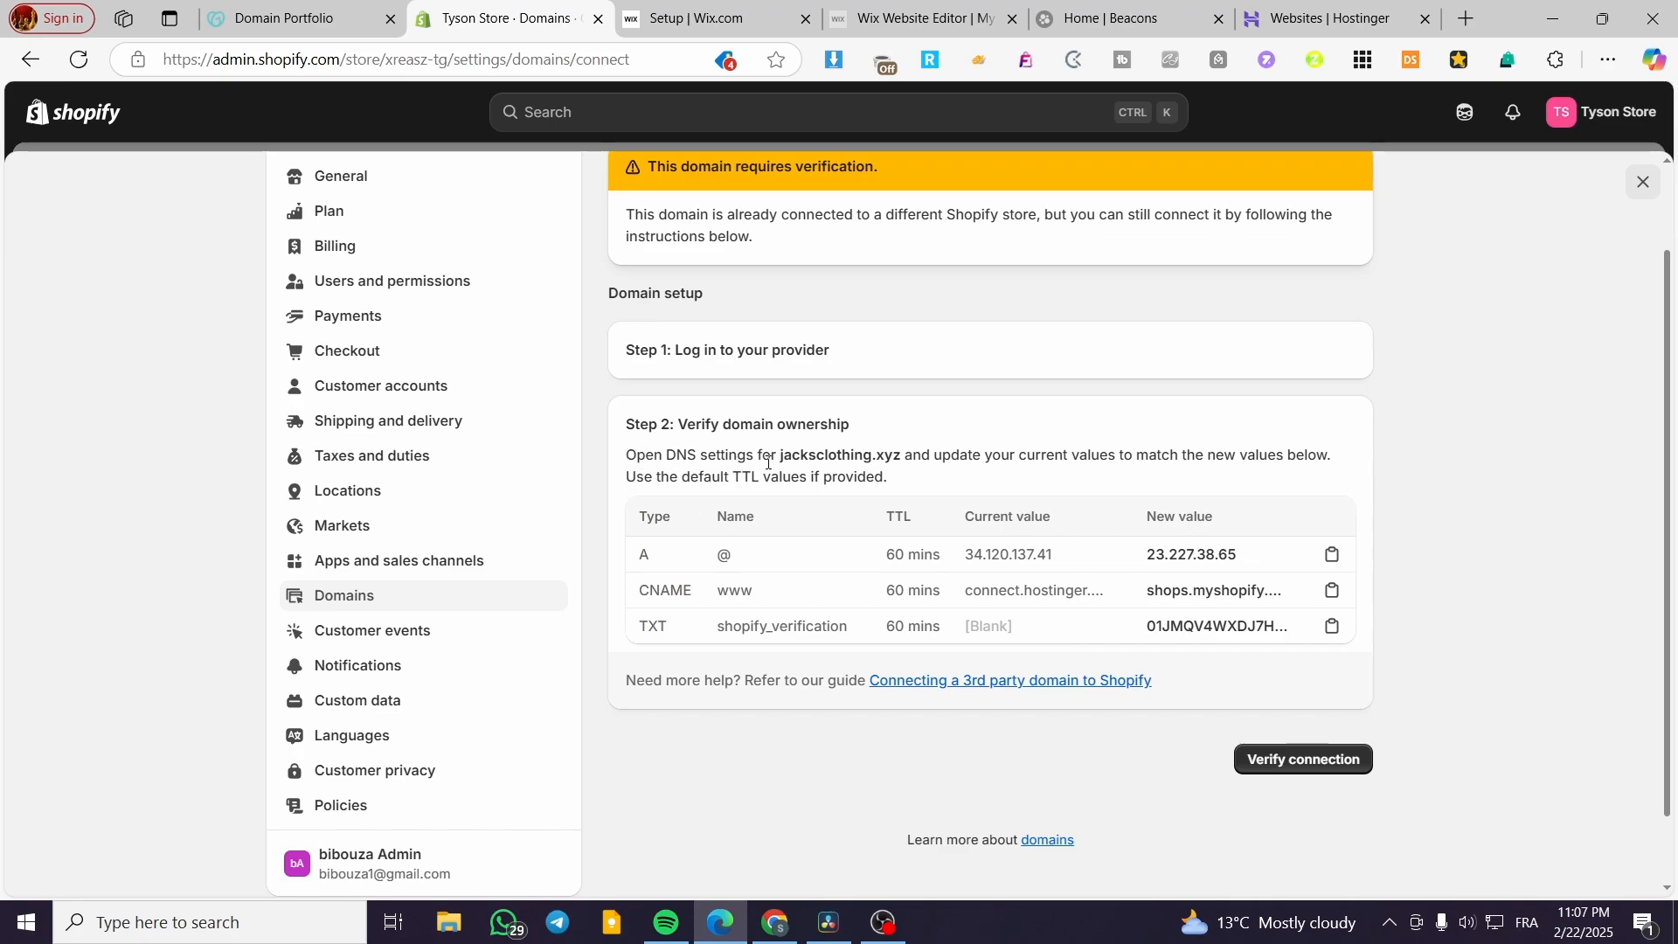
left_click_drag(913, 459, 782, 459)
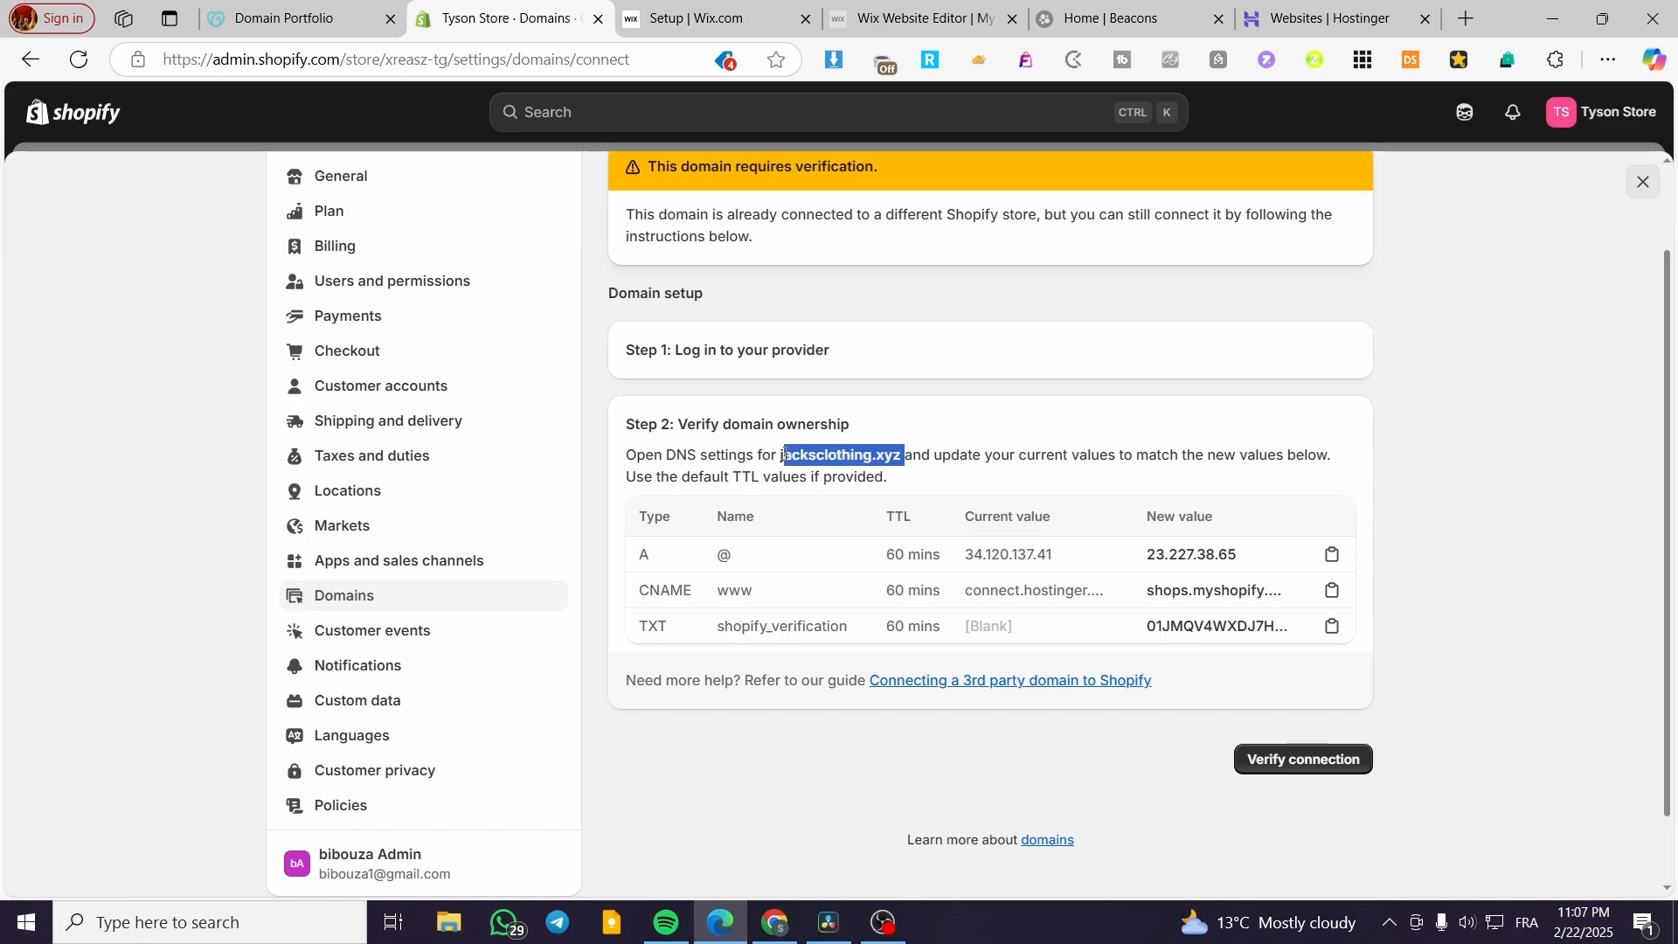
left_click(886, 478)
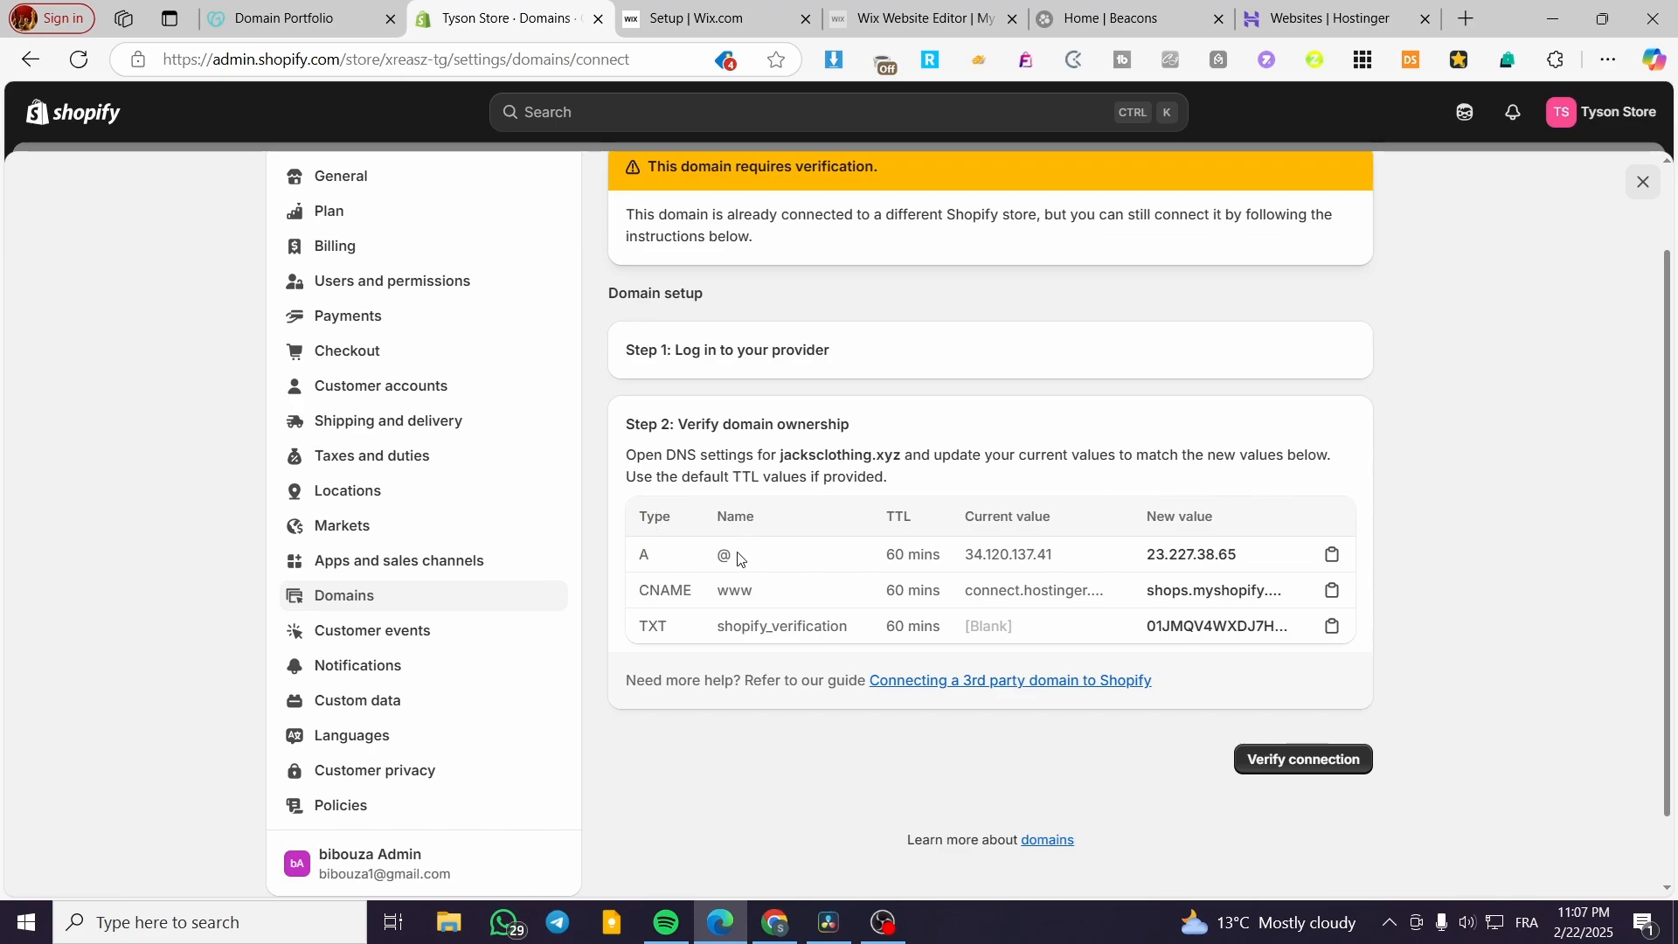
left_click_drag(736, 554, 716, 556)
left_click(709, 559)
left_click_drag(962, 559, 1093, 562)
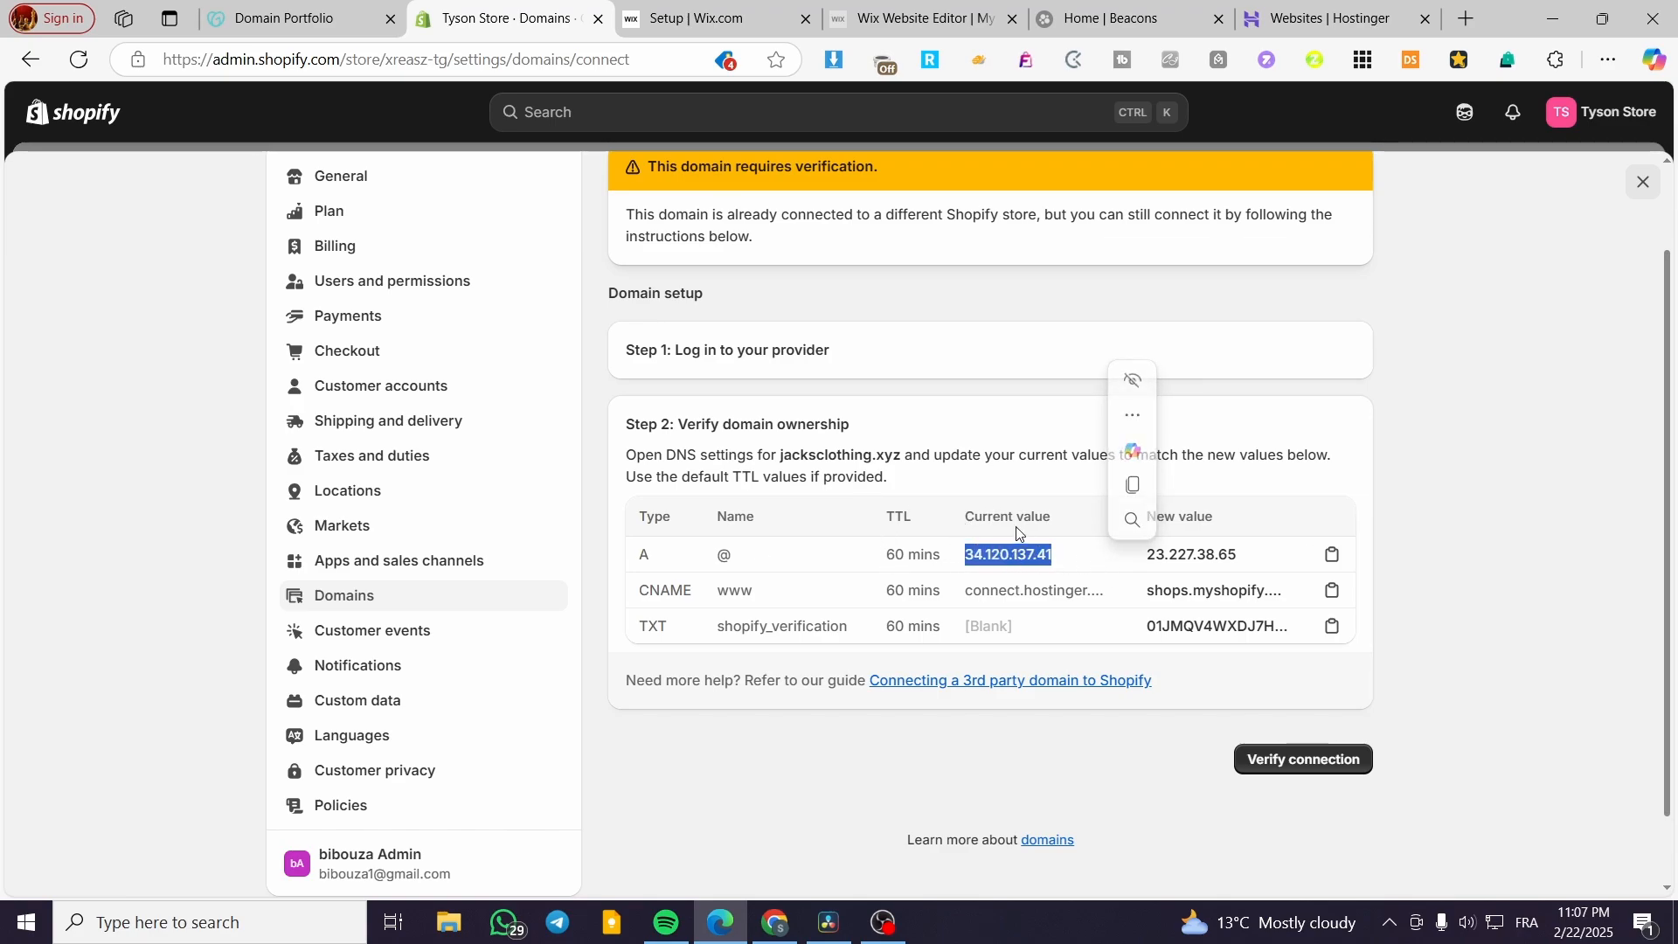
left_click(1183, 560)
left_click_drag(1246, 561, 1144, 560)
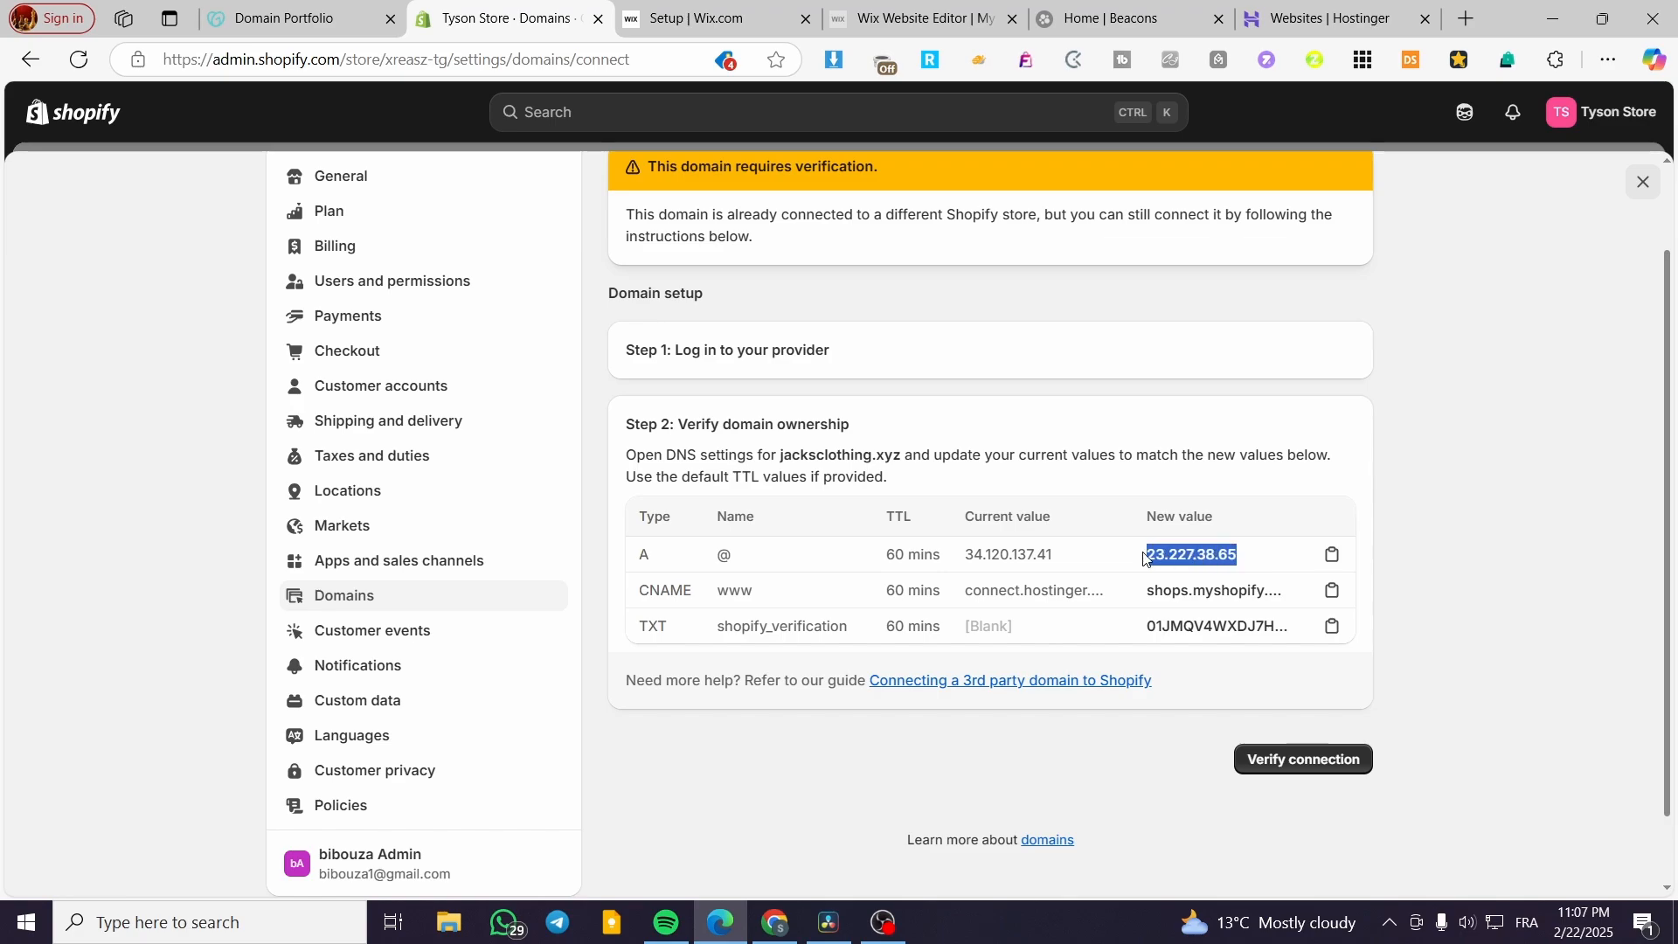
Examine the type and name of the CNAME and TXT records in the domain ownership table.
left_click(639, 599)
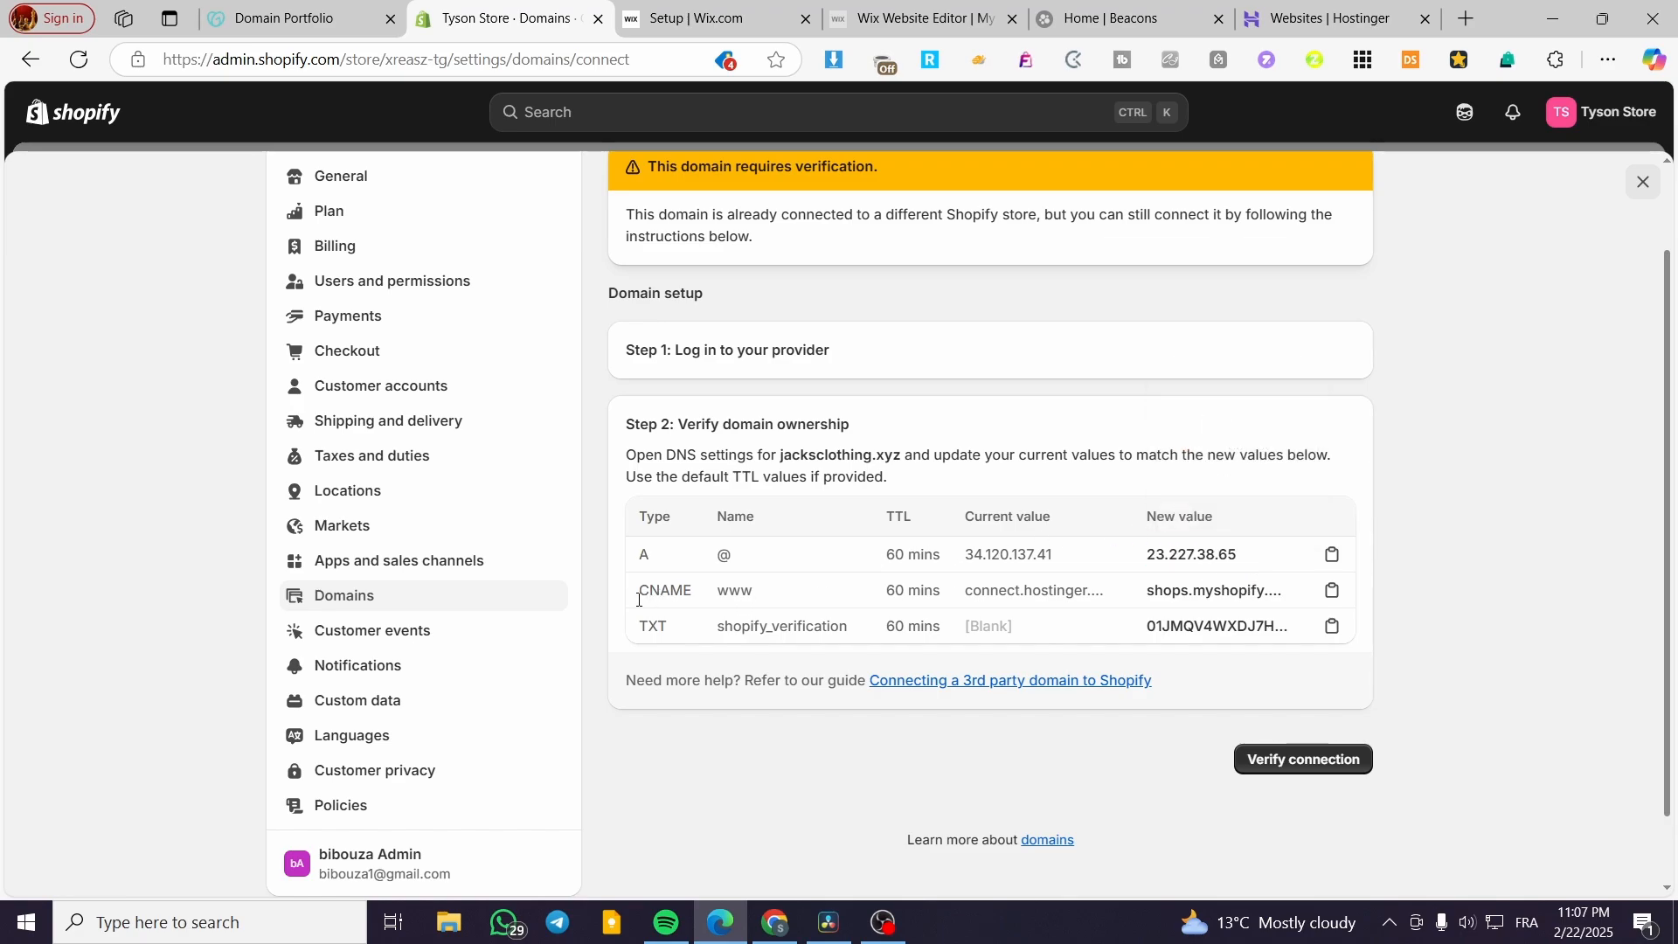
double_click(657, 591)
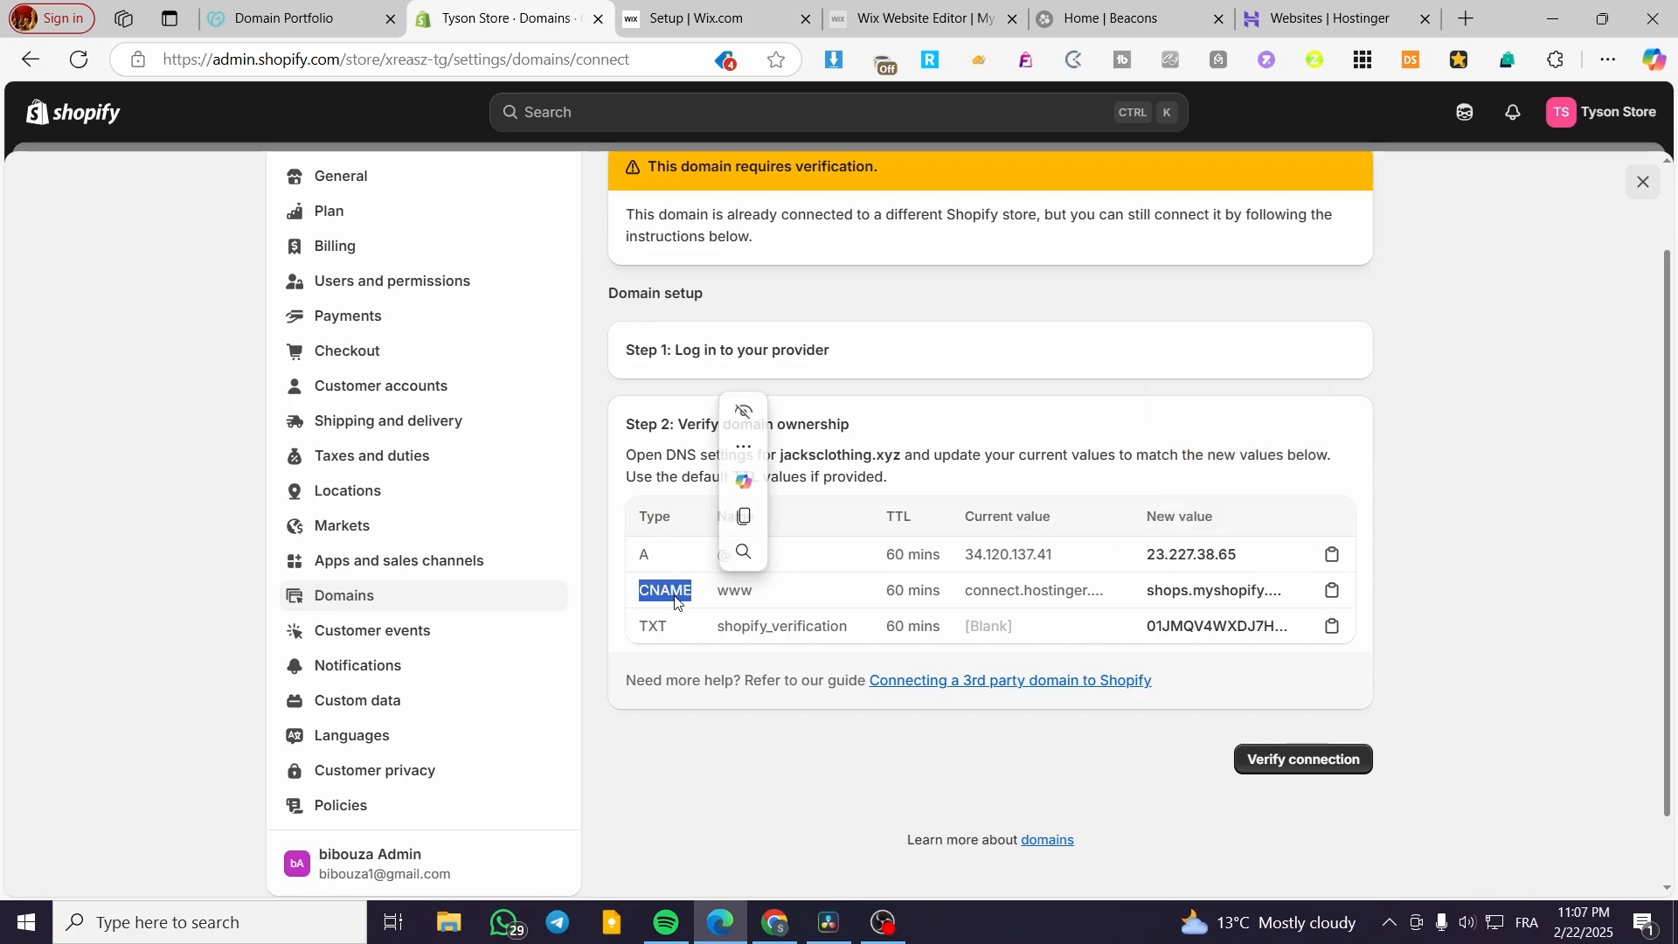
double_click(735, 591)
left_click(1039, 592)
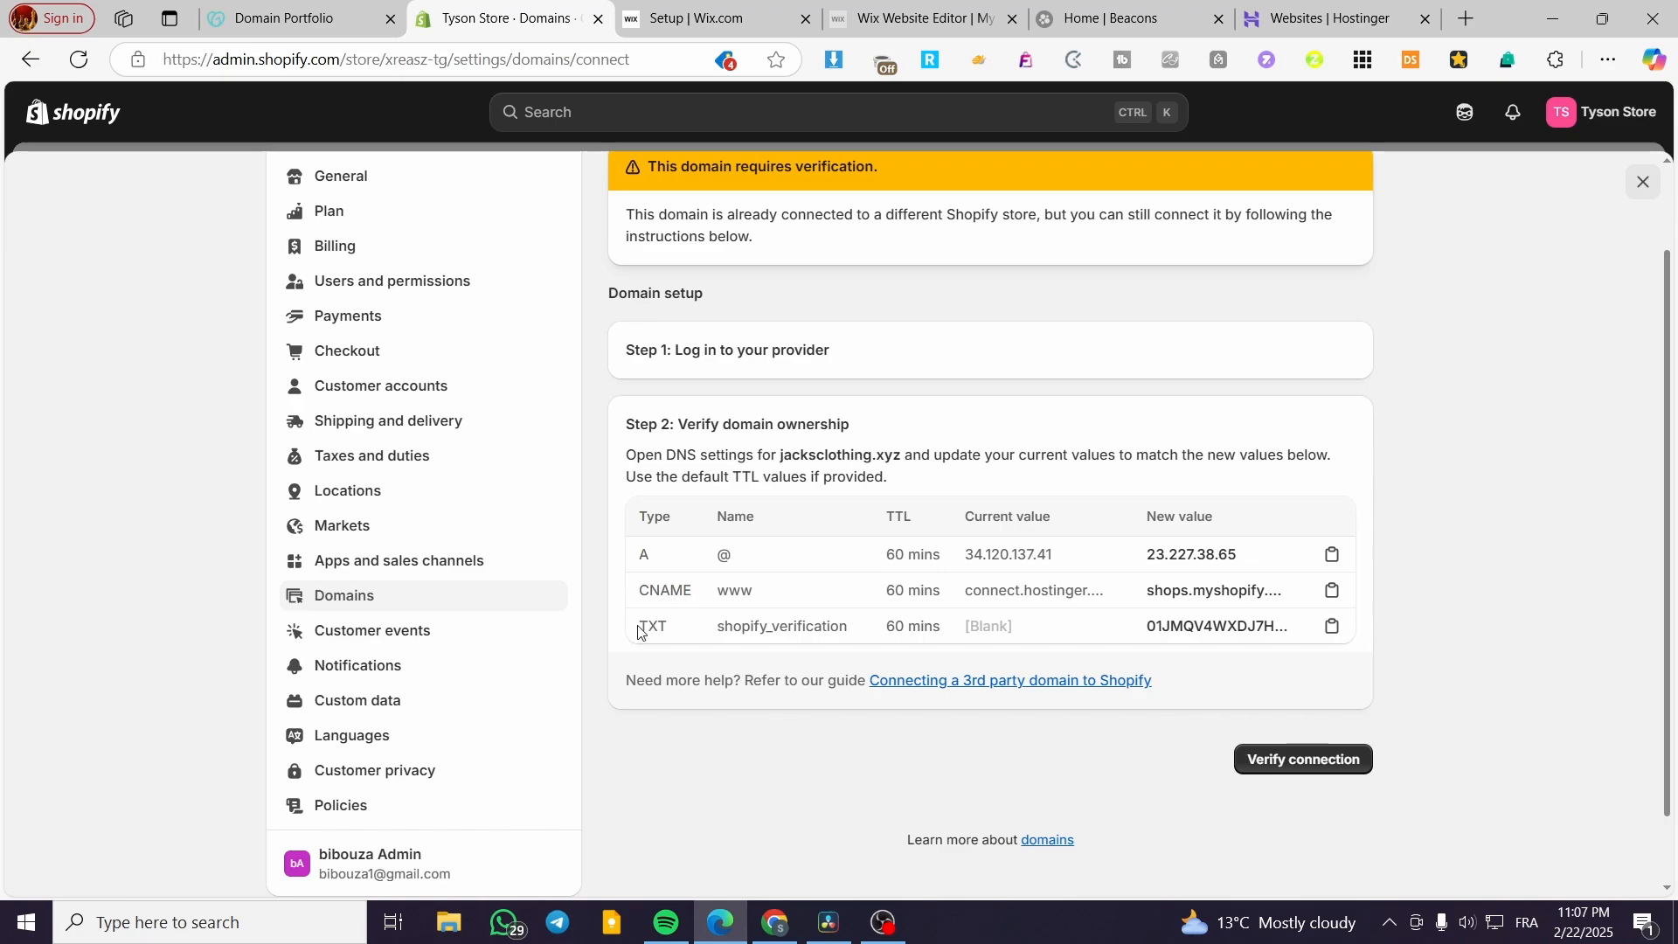
left_click_drag(640, 632, 683, 632)
left_click_drag(723, 626, 847, 625)
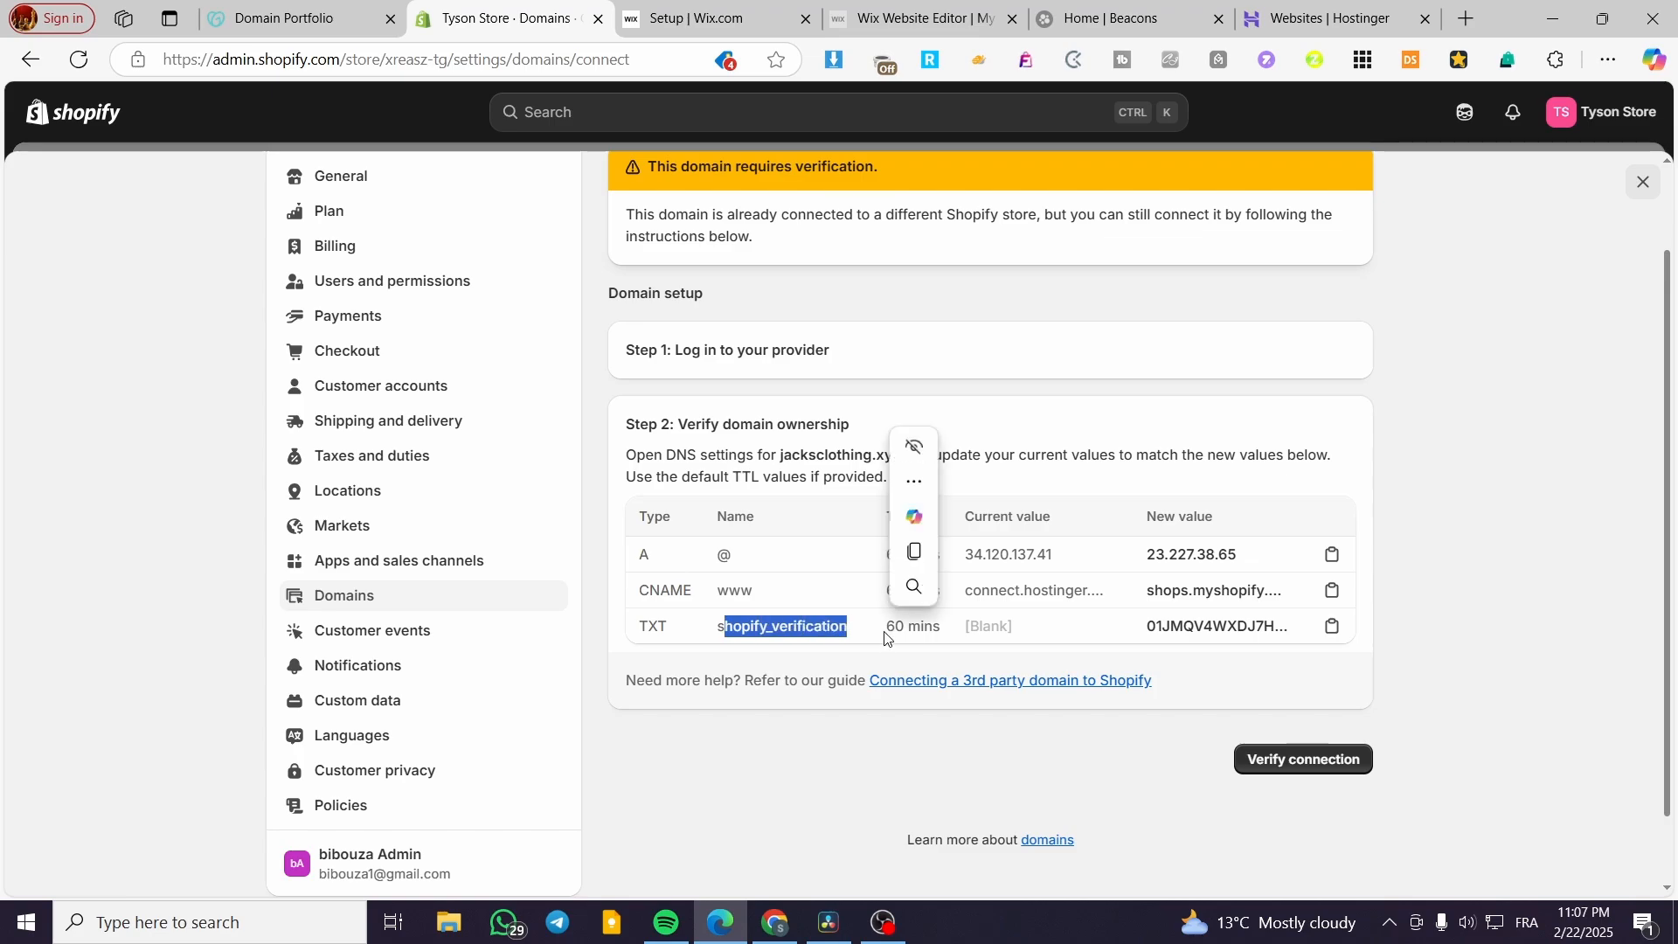
Copy the TXT record's new value from the domain ownership table and open the DNS settings of jacksclothing.xyz in Hostinger.
left_click(1142, 641)
left_click(1329, 628)
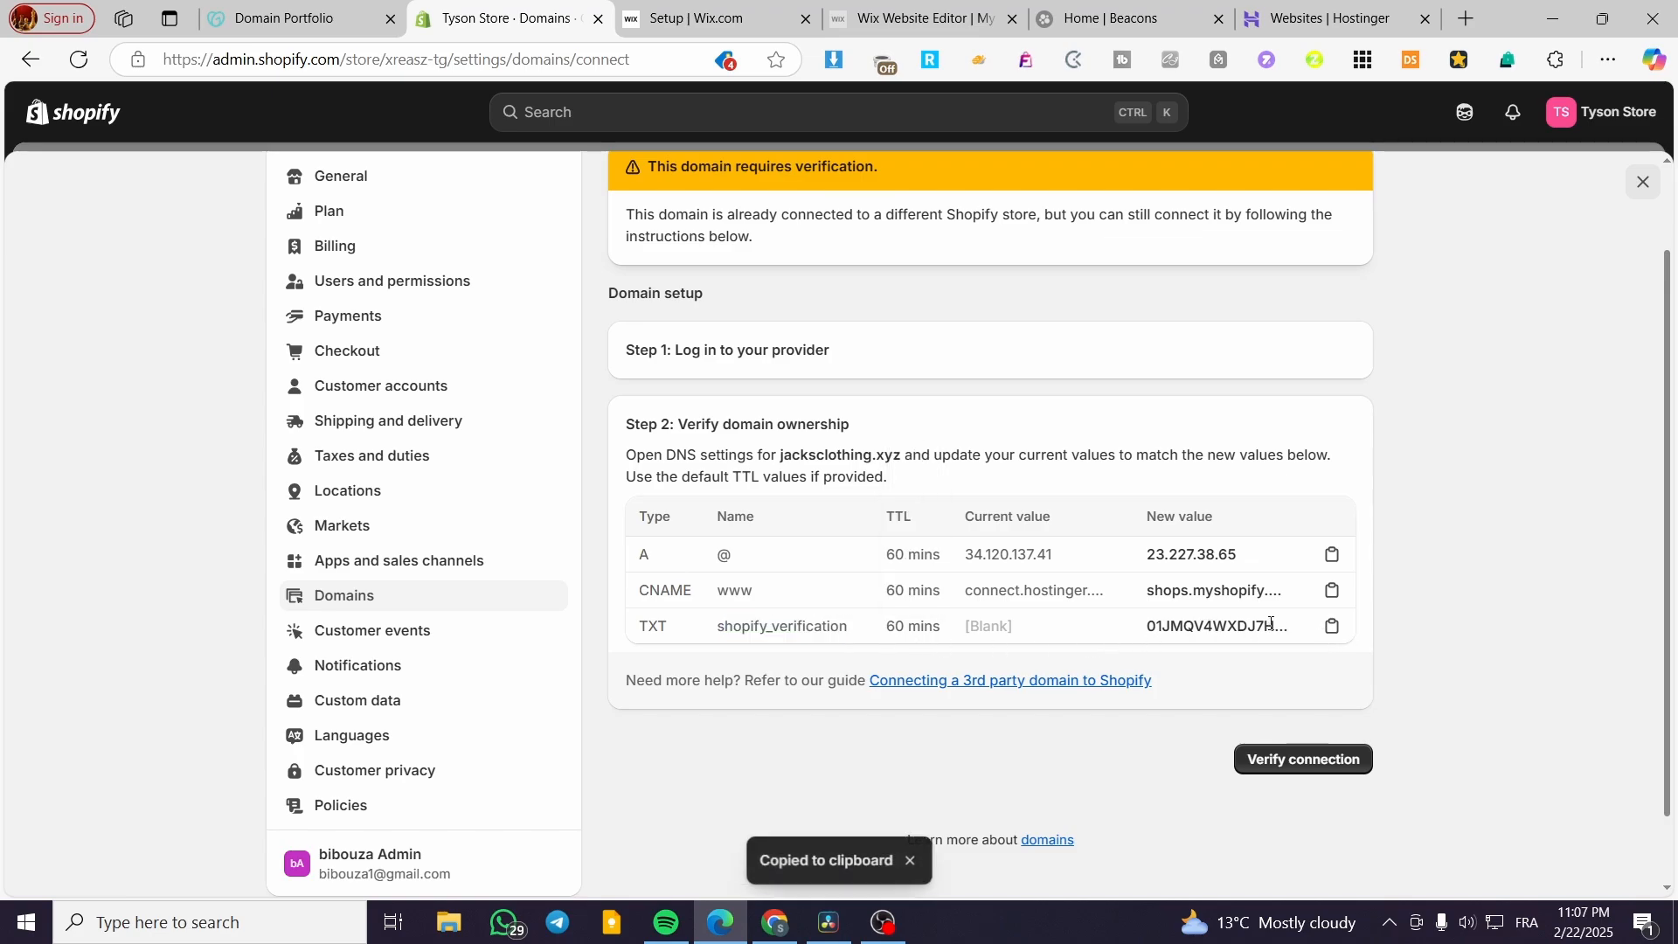
left_click(1334, 4)
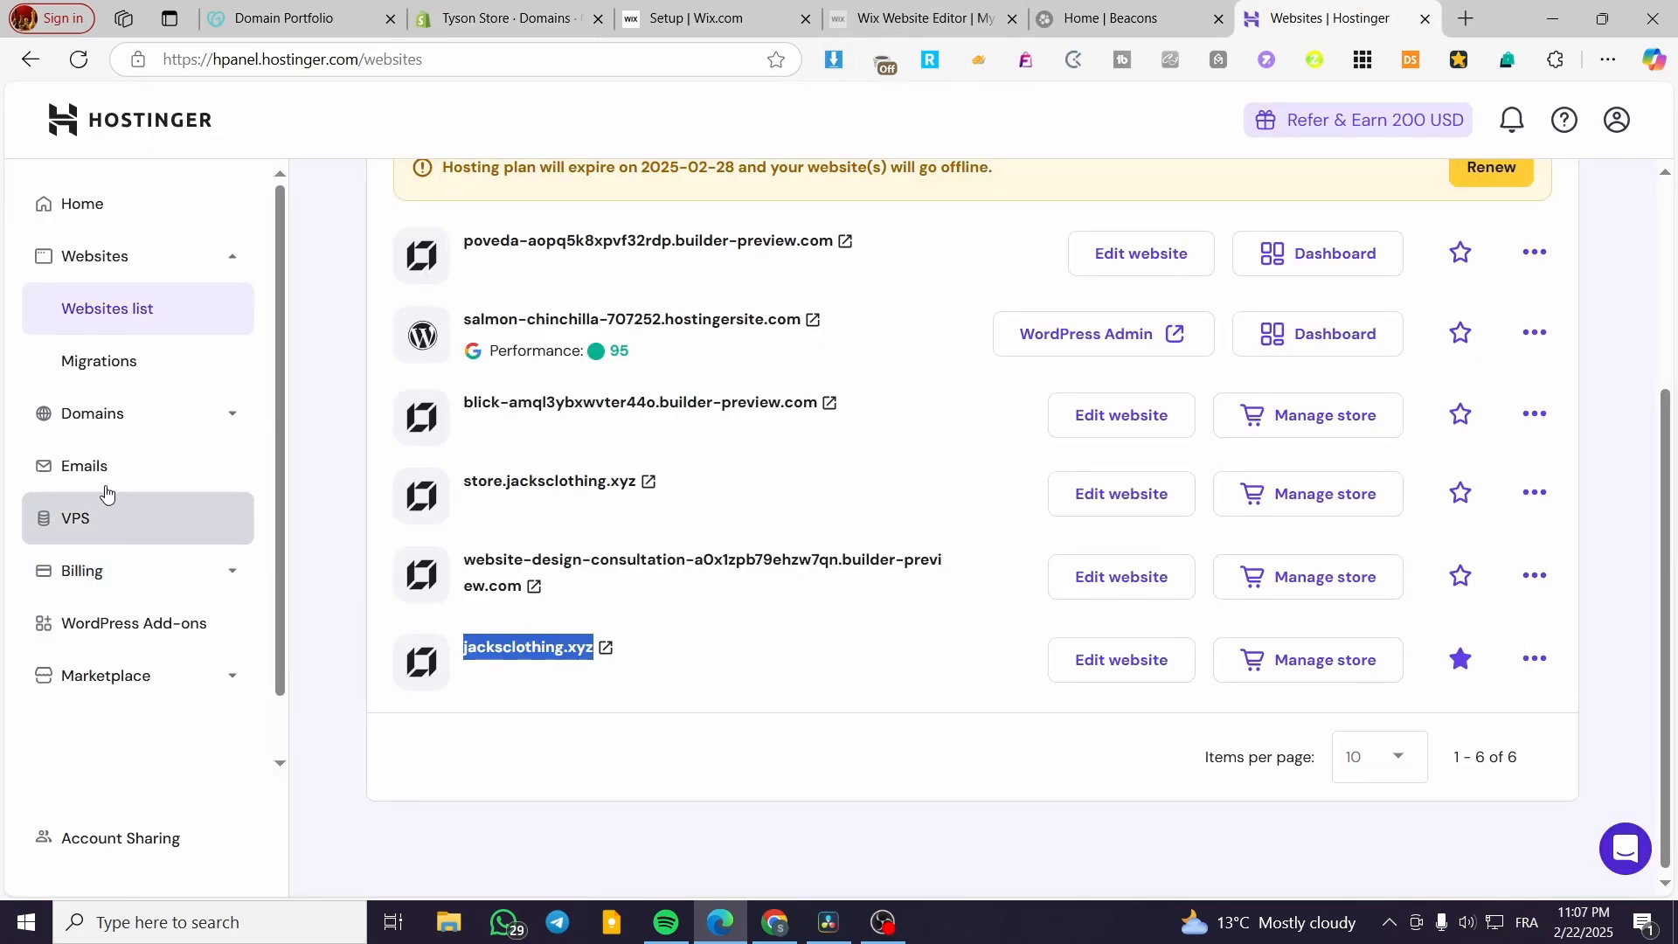
left_click(130, 418)
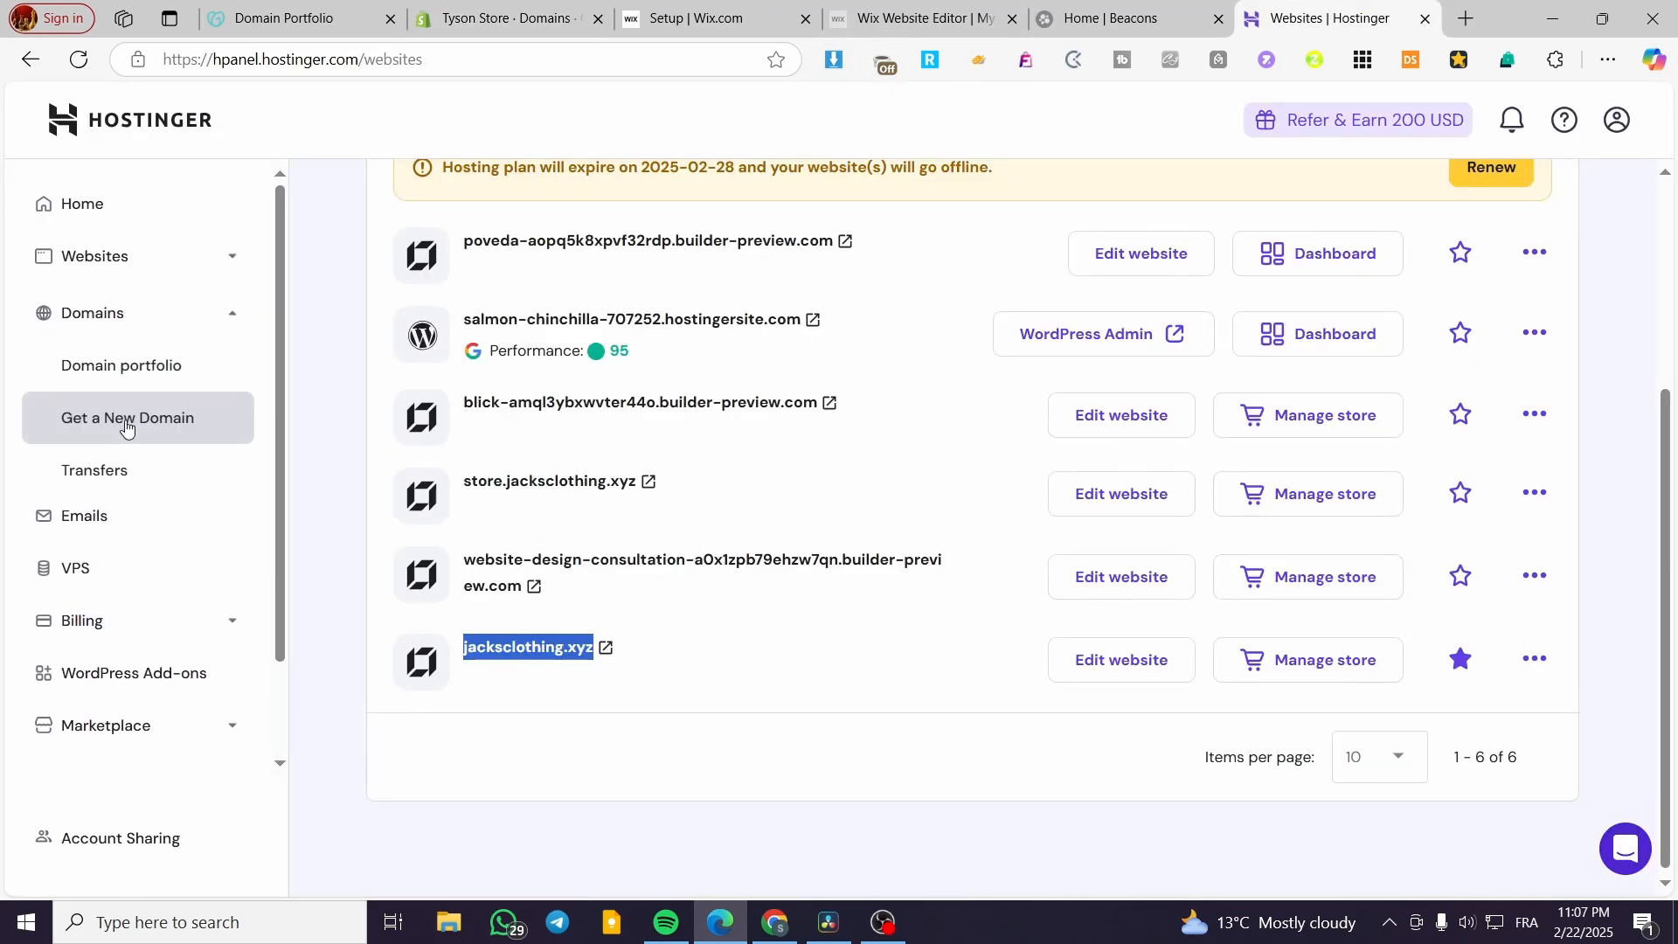
left_click(123, 374)
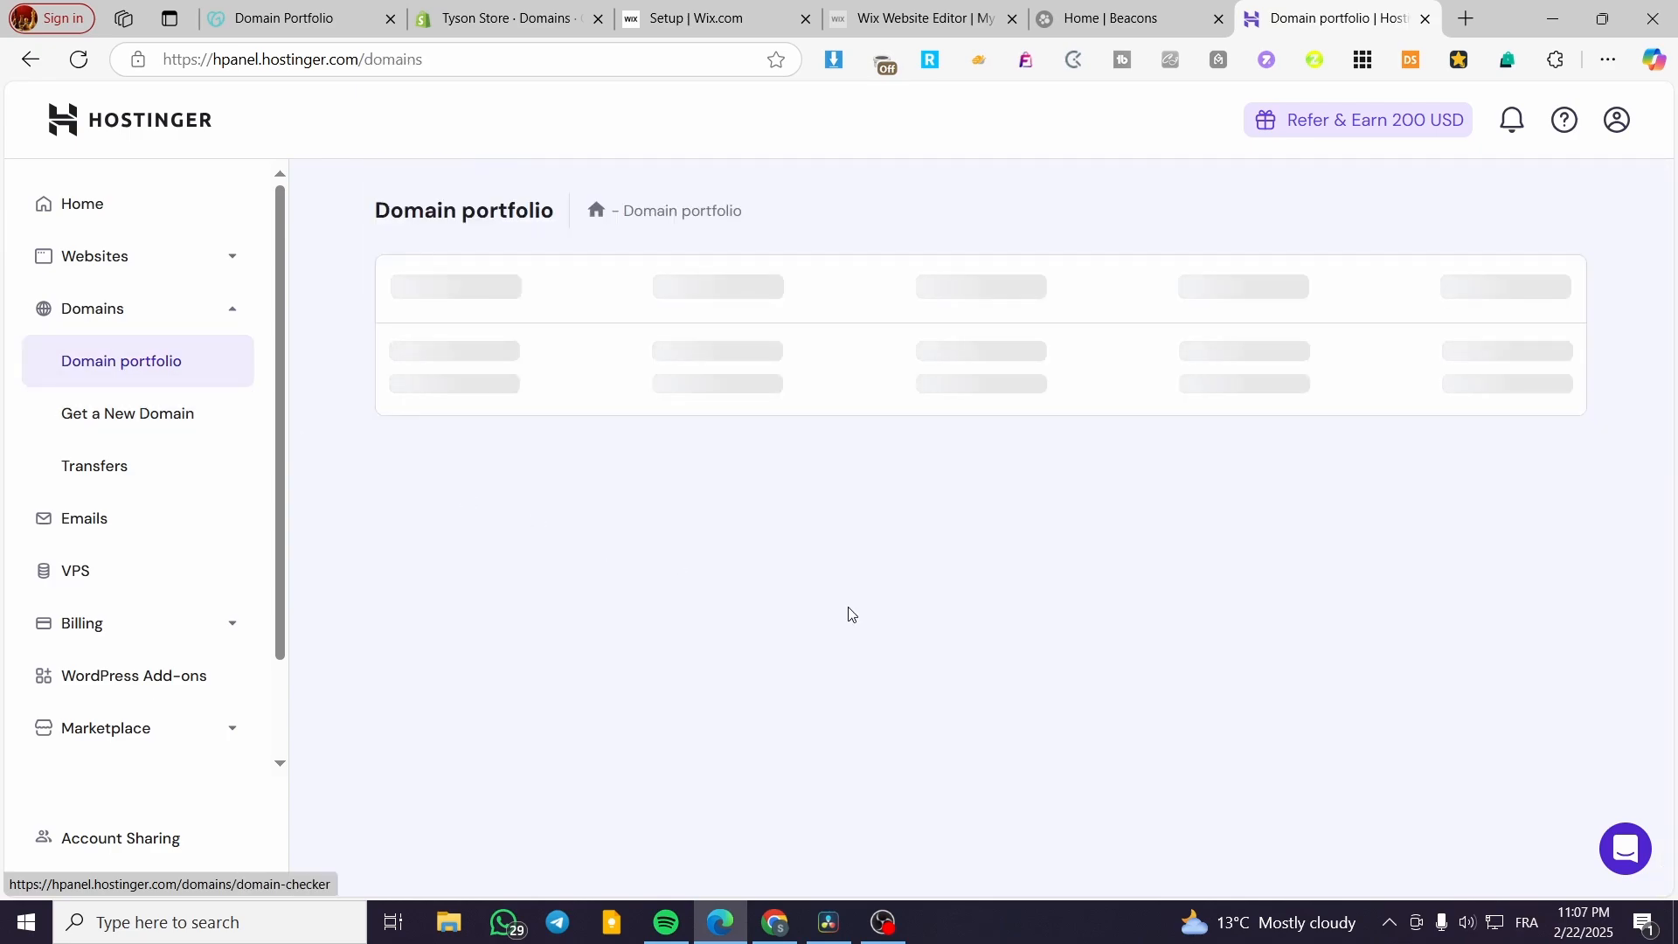
scroll(1101, 548, "down", 3)
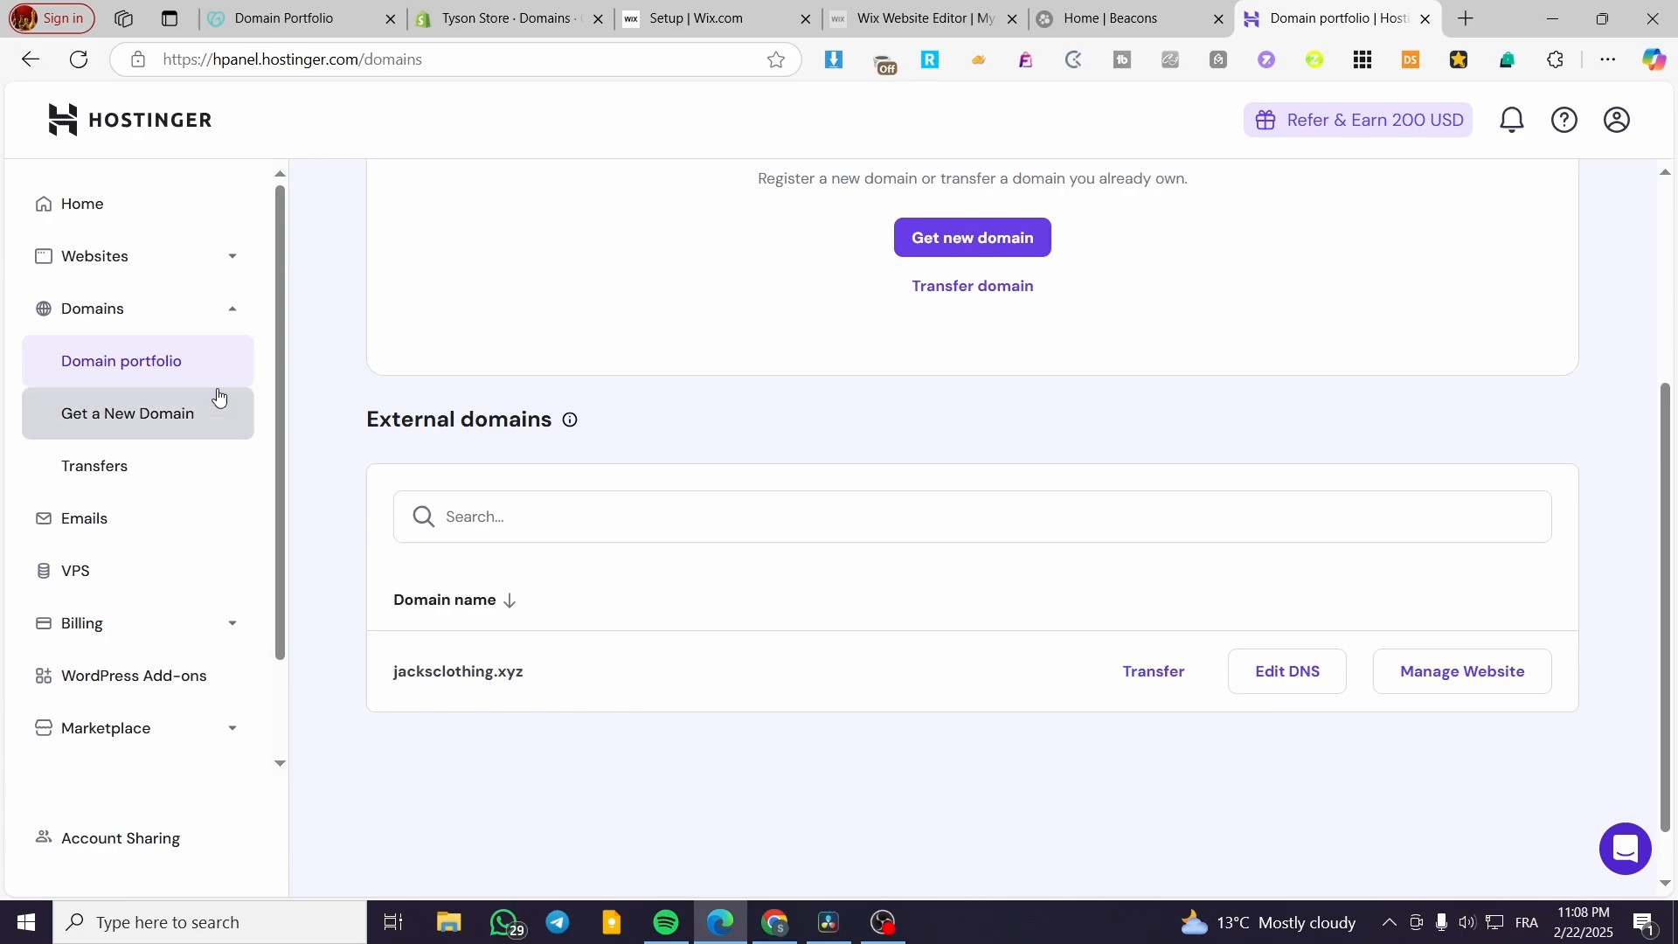
left_click(1291, 685)
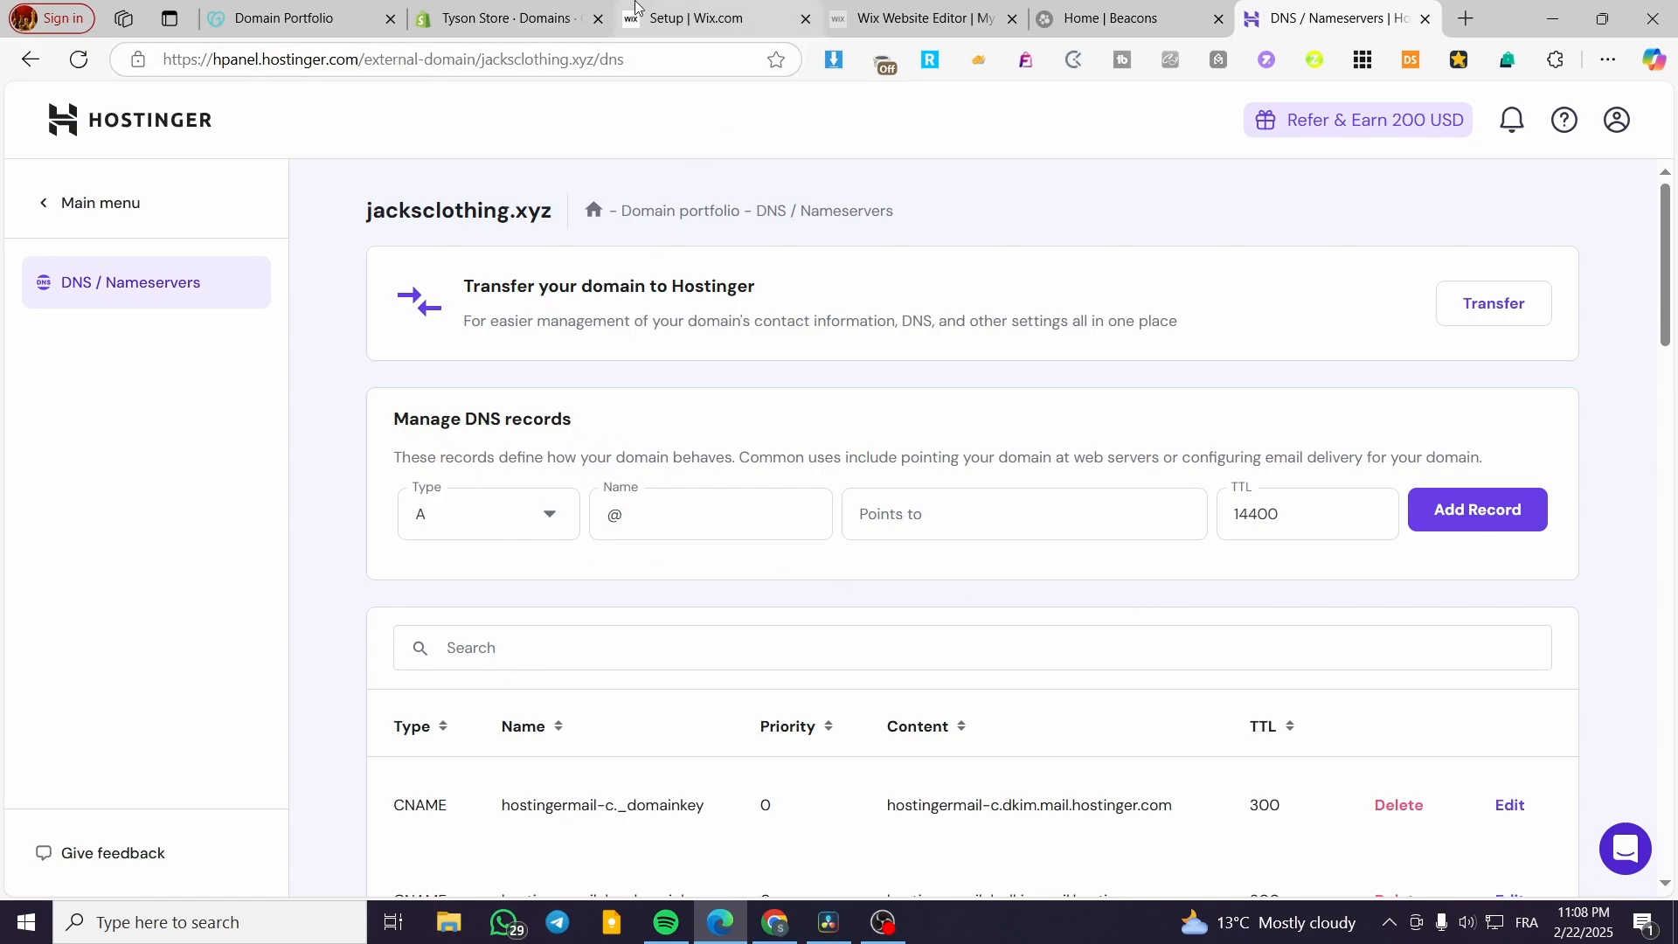
Place the Hostinger DNS page beside the Shopify page and compare its record form with Shopify's domain ownership table.
left_click_drag(1282, 4, 656, 7)
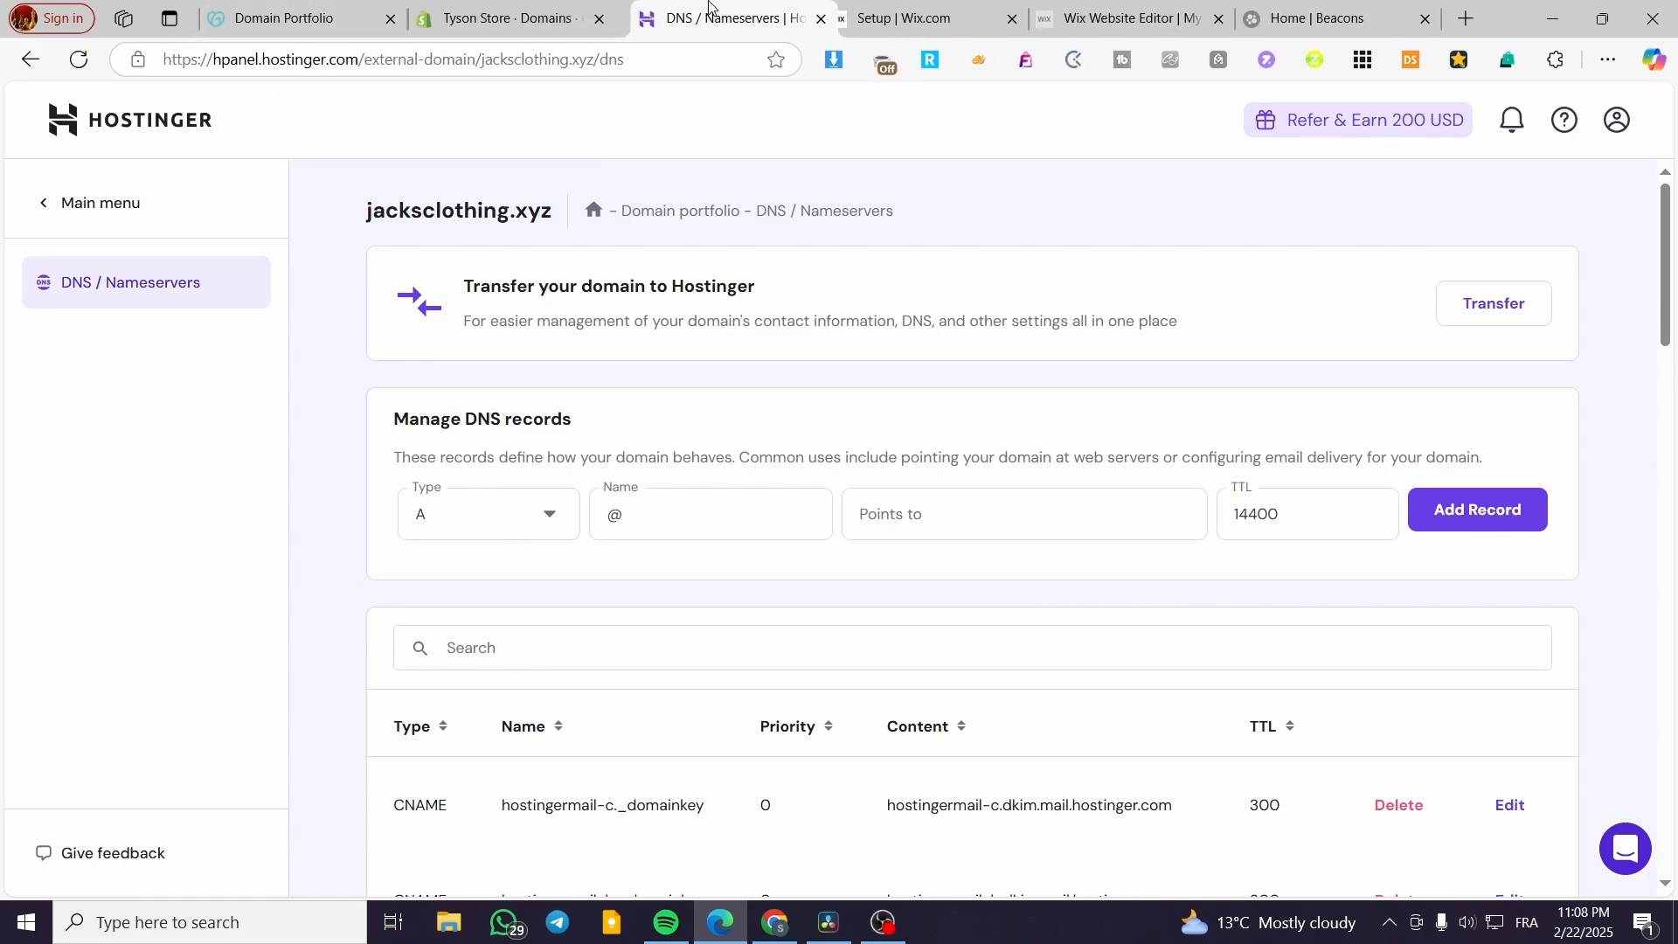
left_click(512, 18)
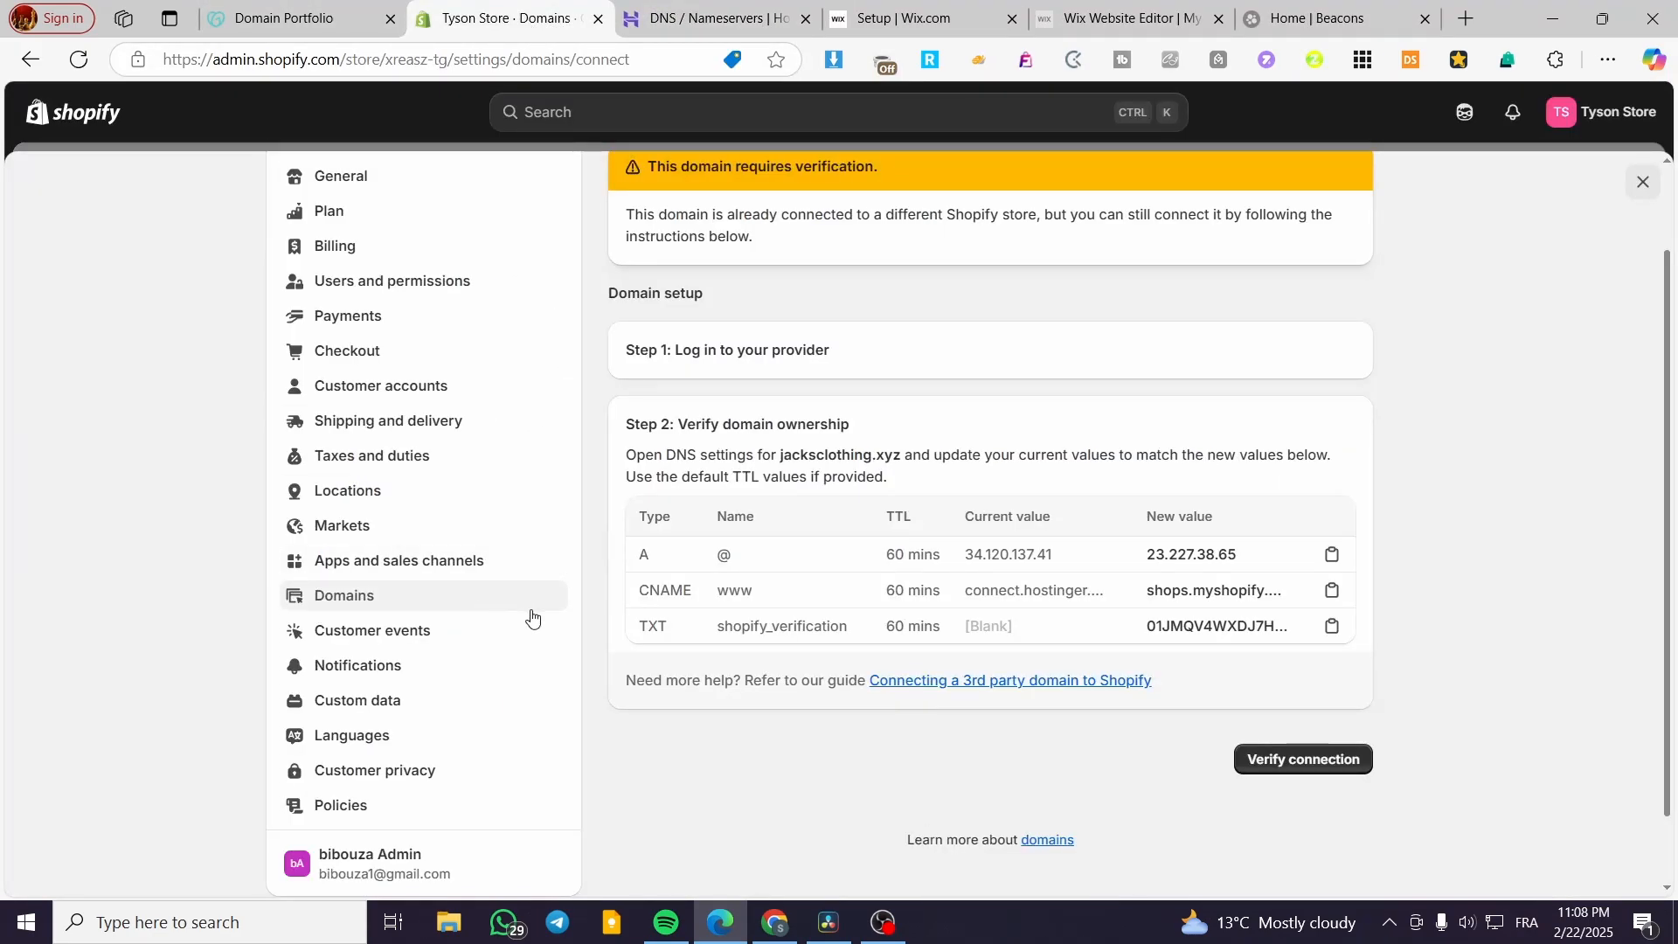
left_click(691, 19)
left_click(511, 18)
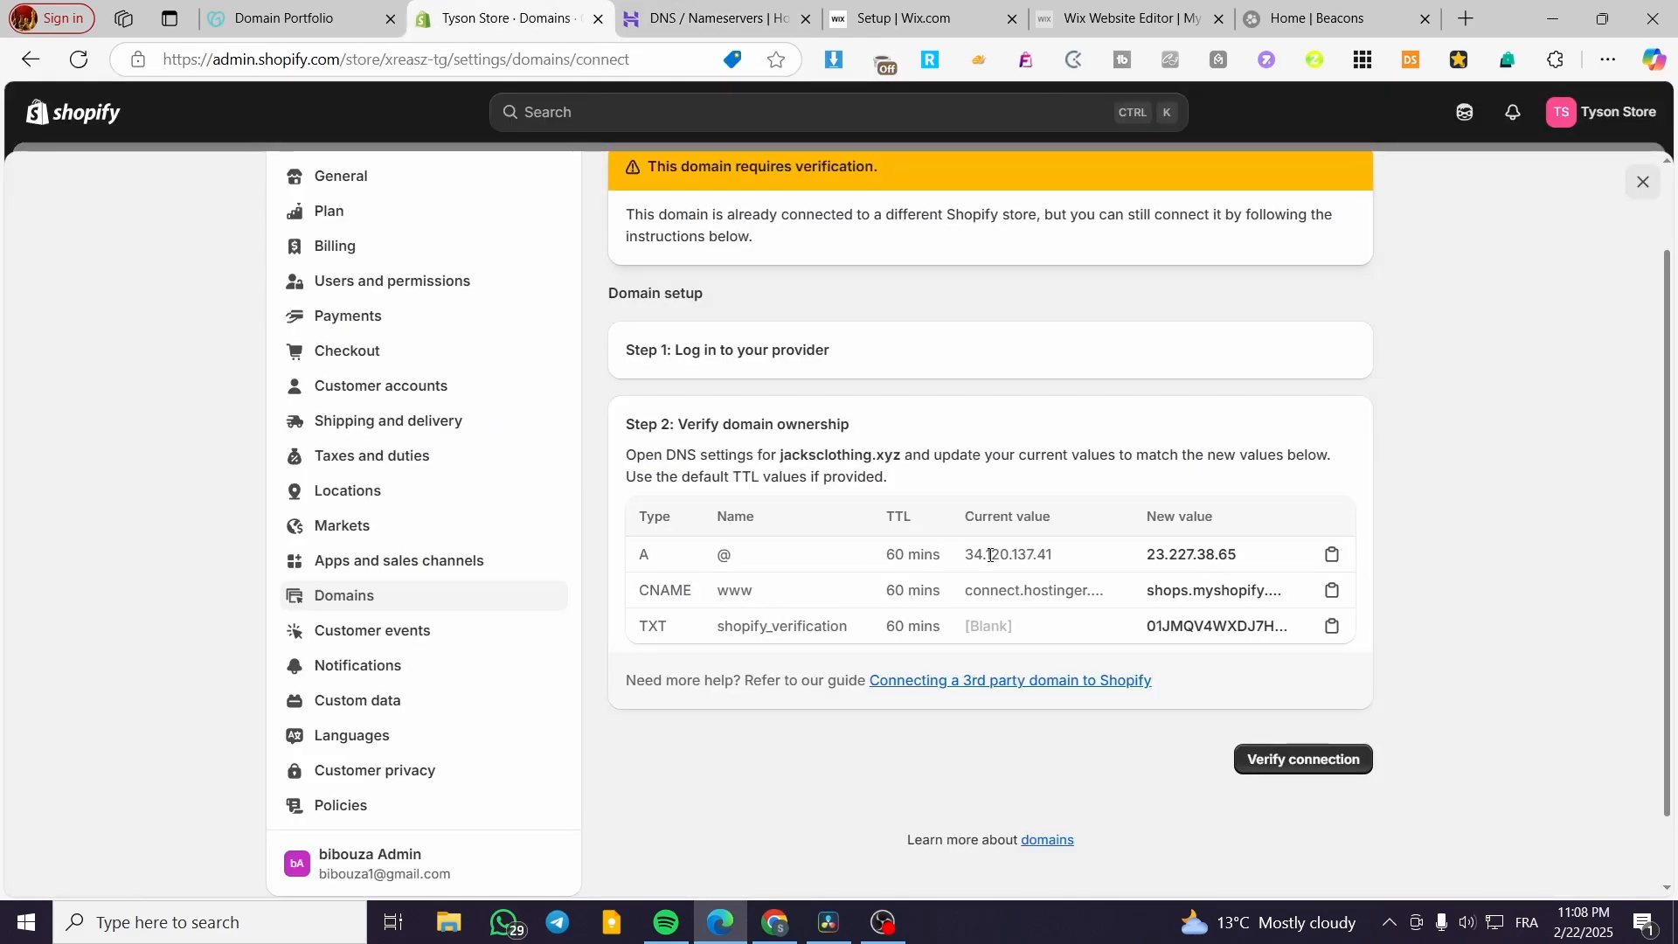
left_click(699, 19)
left_click_drag(1287, 514, 1173, 503)
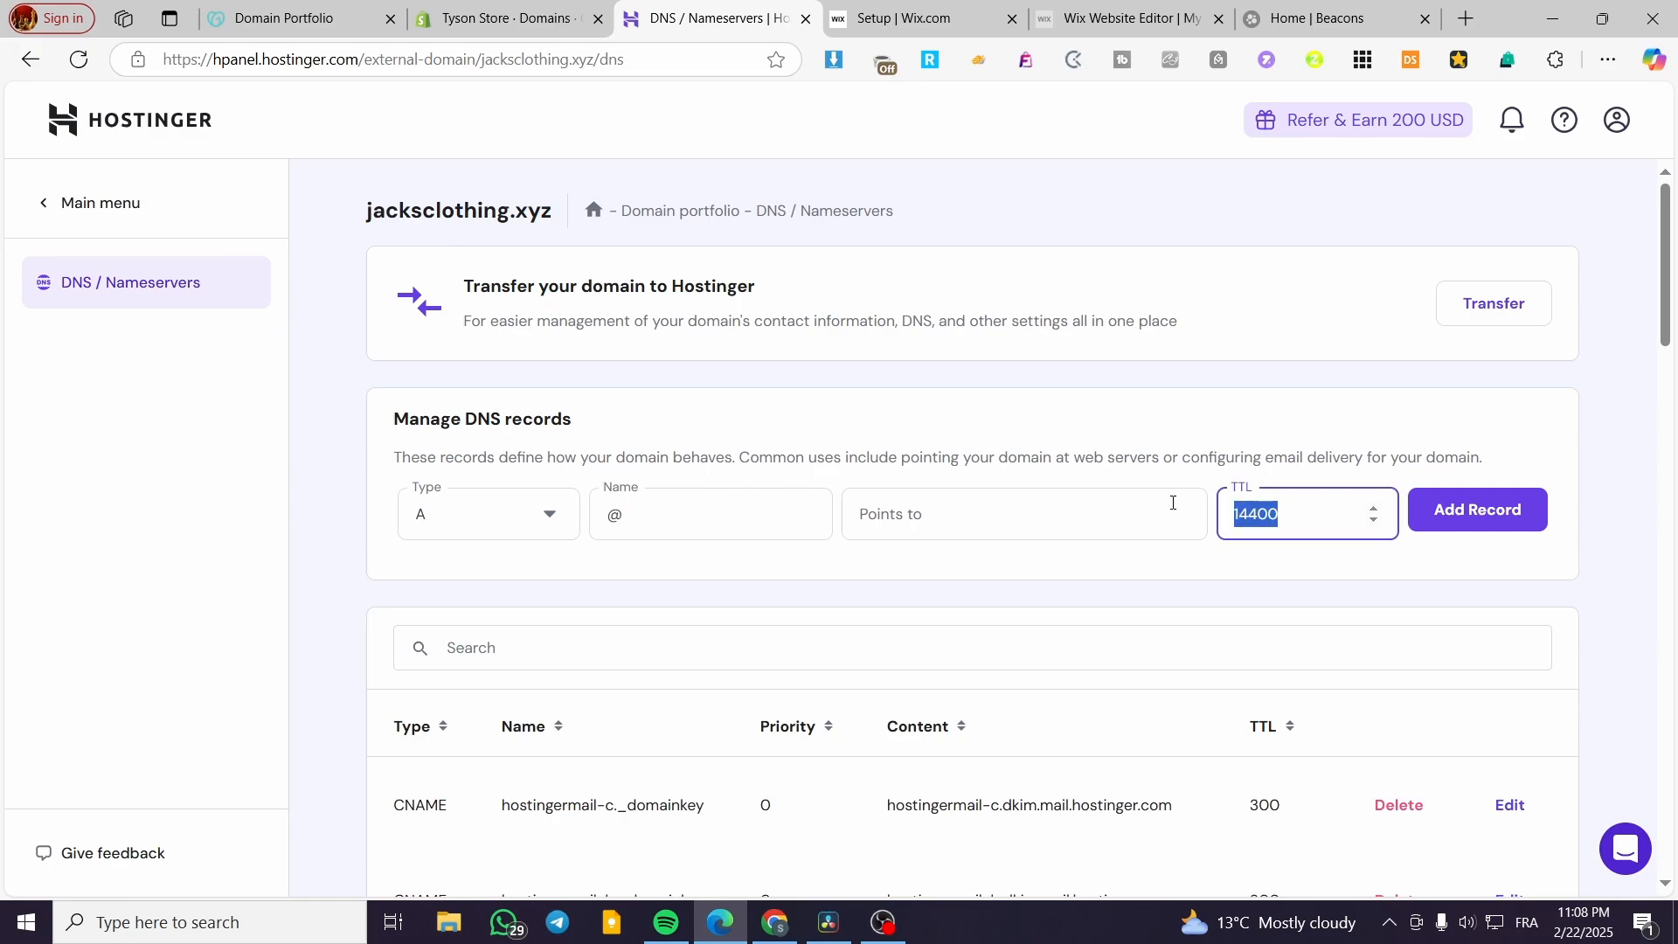
type("60")
key("ctrl+a")
key("BackSpace")
Copy the A record's new value 23.227.38.65 from Shopify and enter it in Hostinger as the address the new @ record points to.
left_click(577, 17)
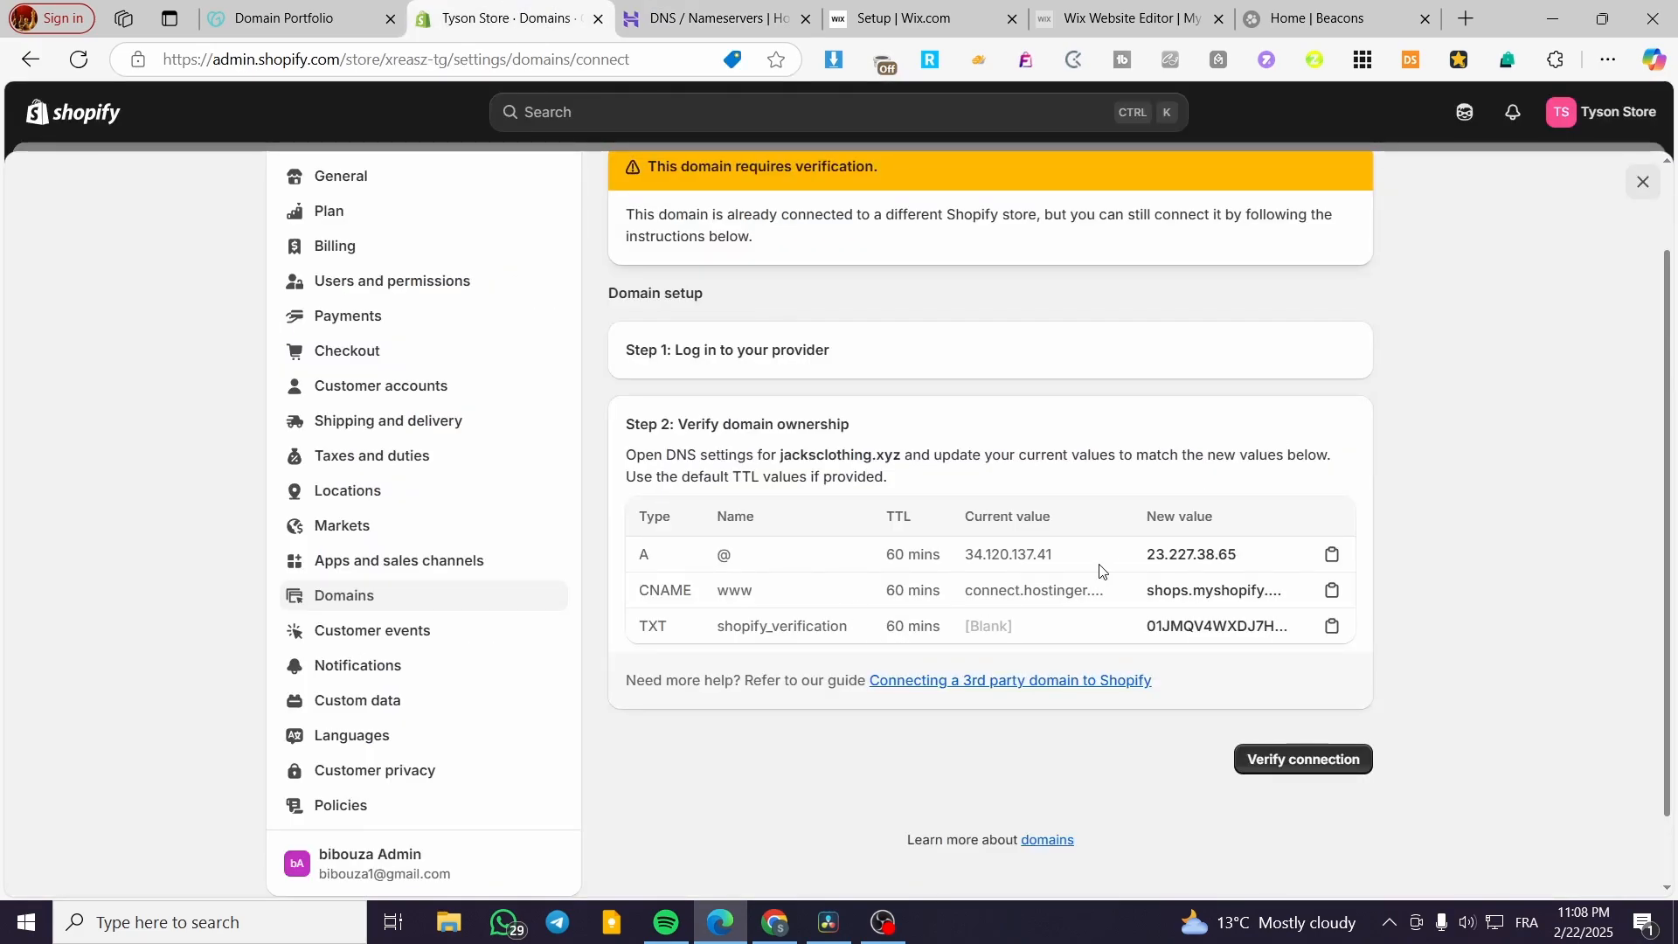
left_click_drag(1239, 556, 1146, 555)
right_click(1165, 557)
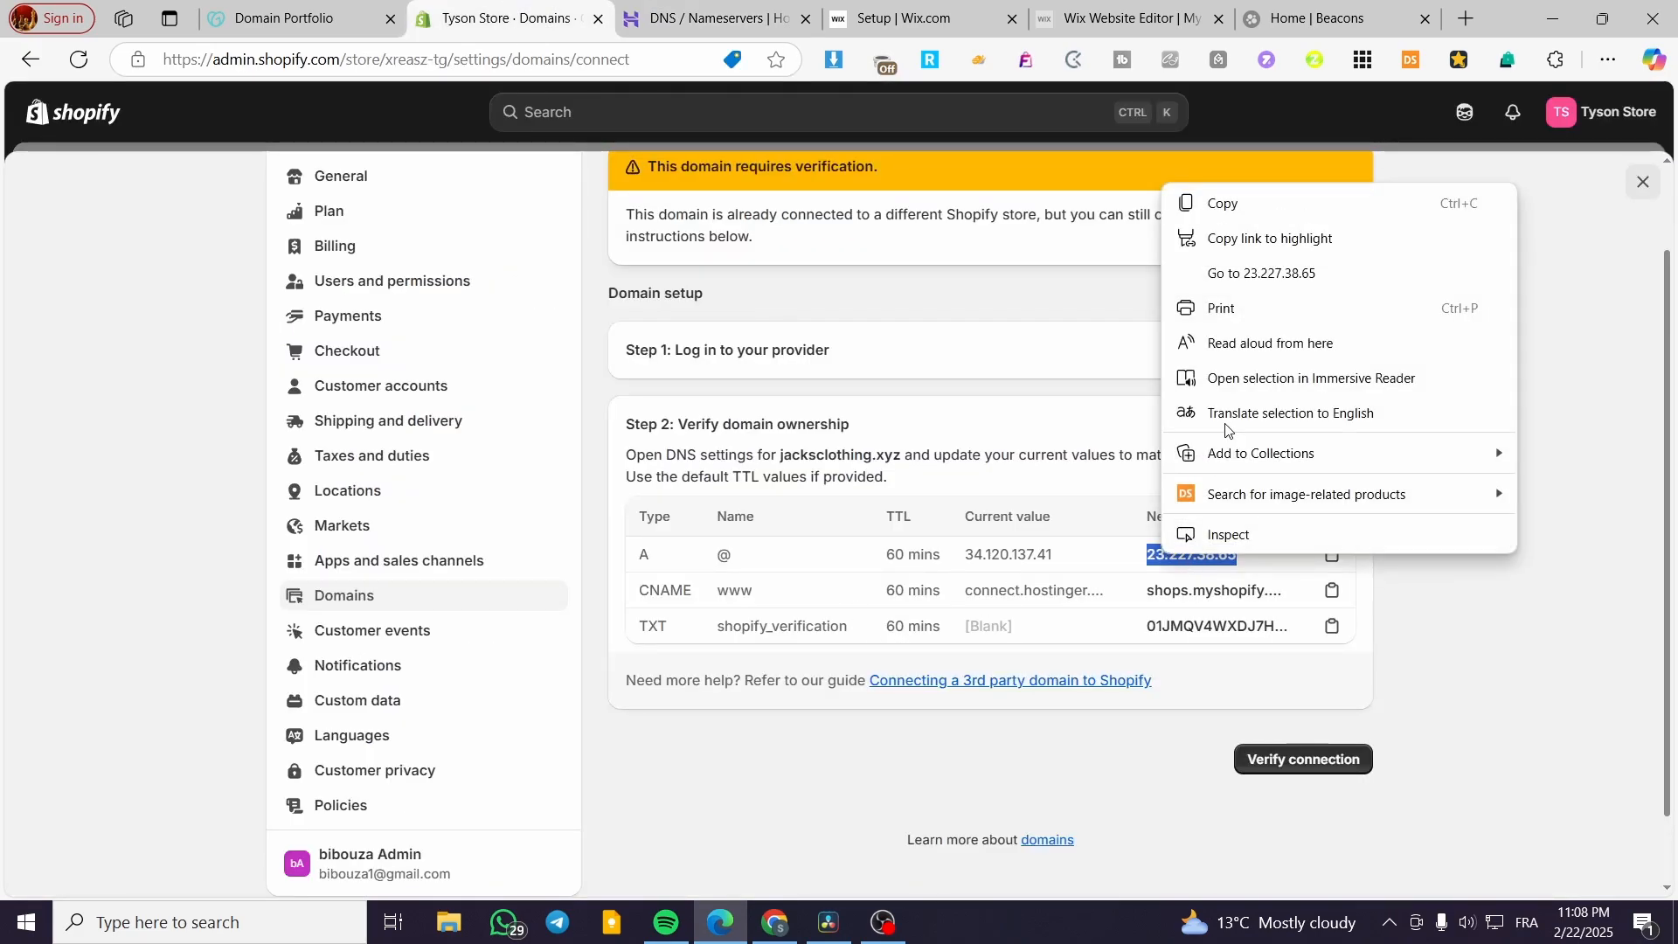
left_click(1247, 205)
left_click(690, 18)
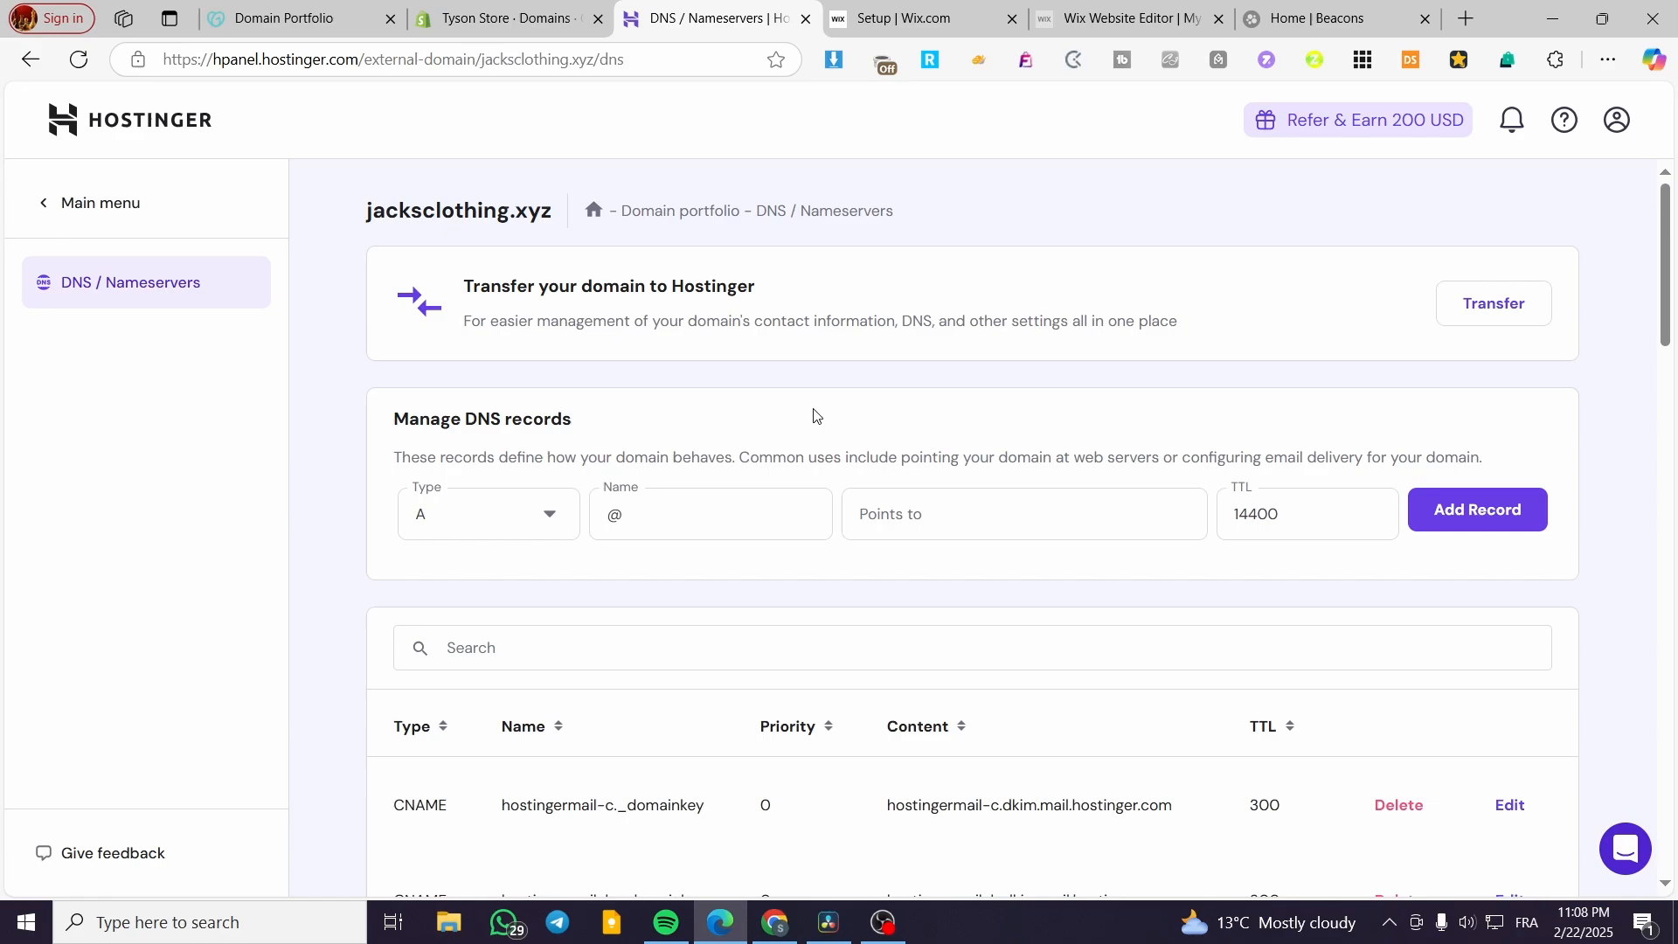
left_click(897, 513)
right_click(898, 513)
left_click(1011, 263)
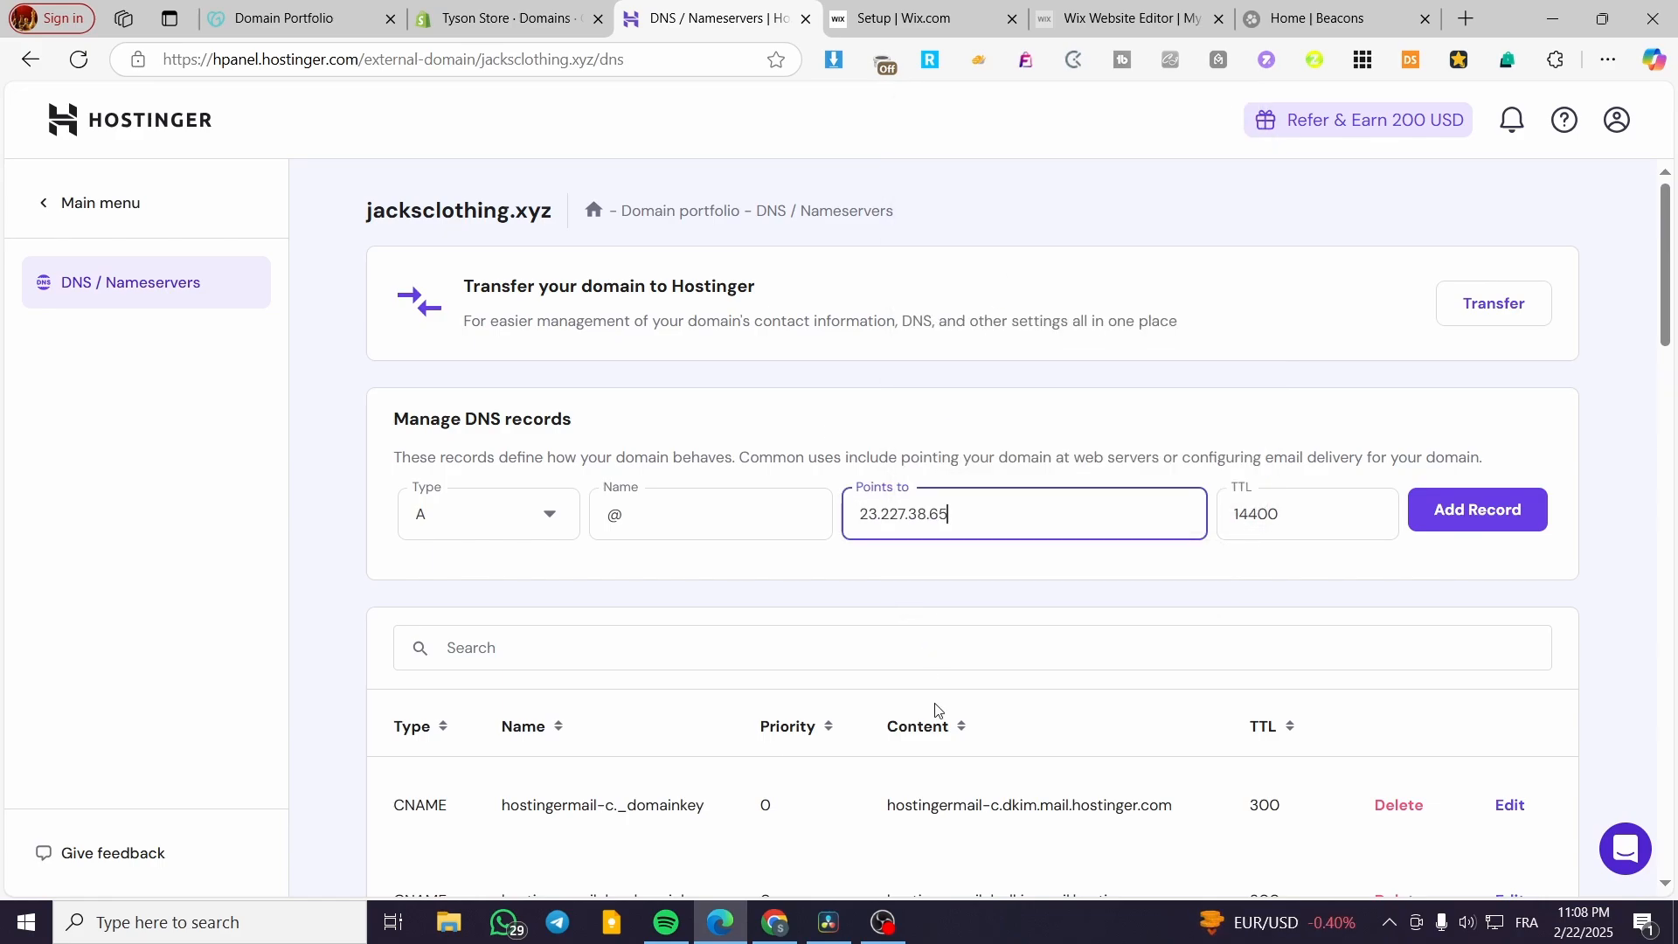
left_click(967, 594)
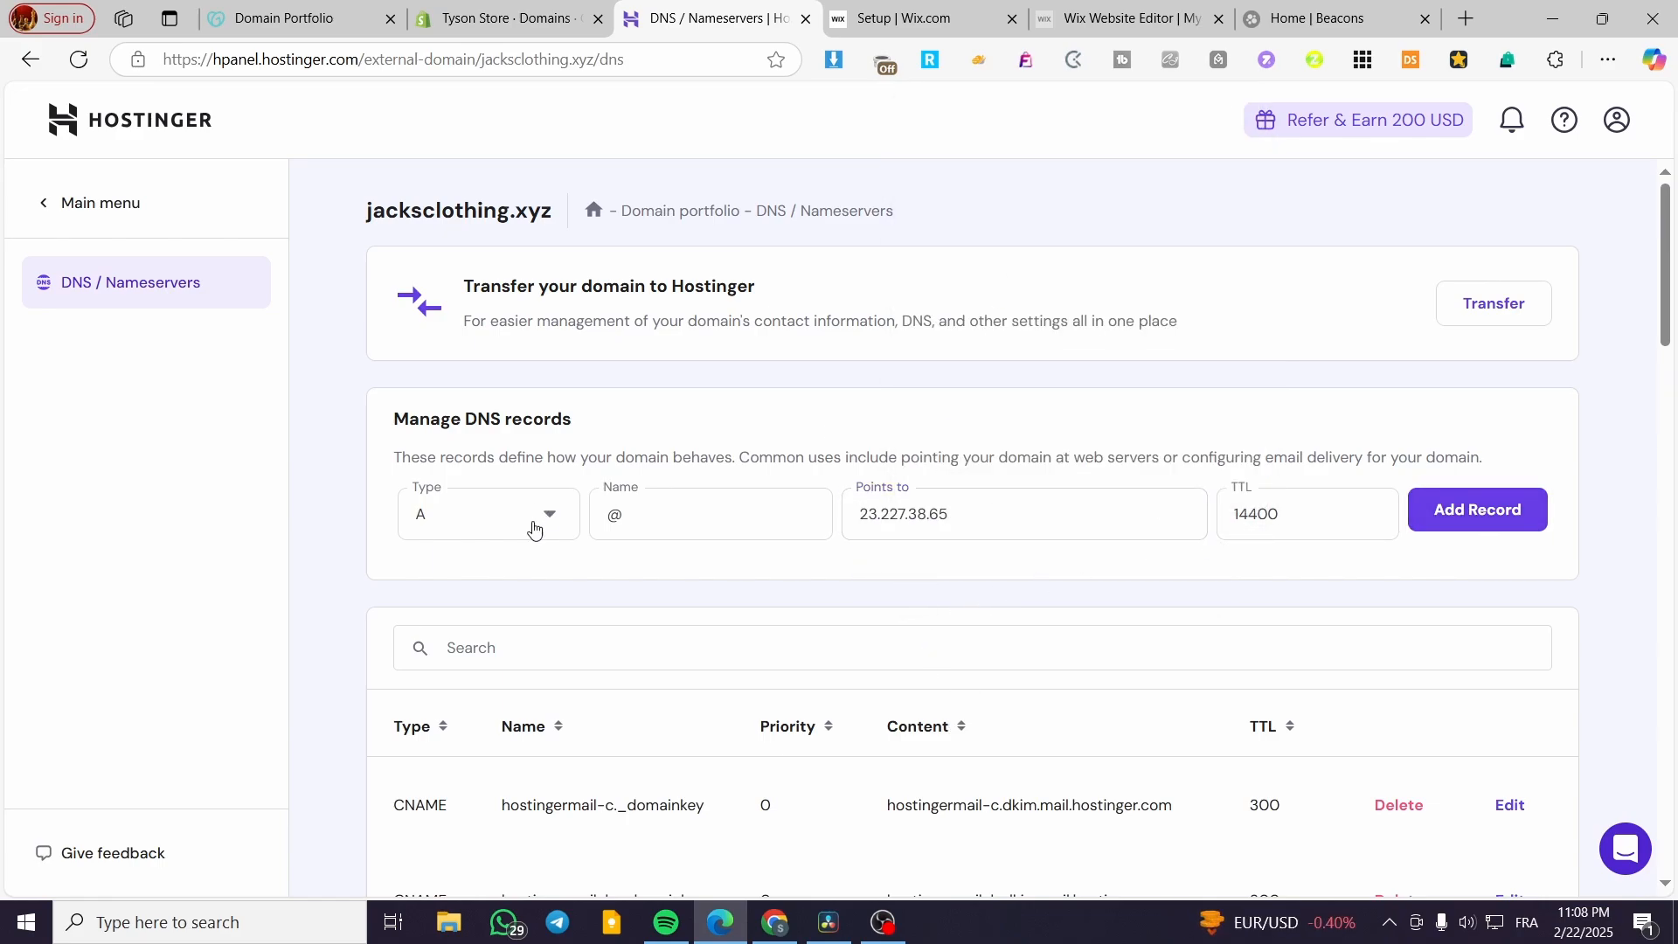
left_click(559, 18)
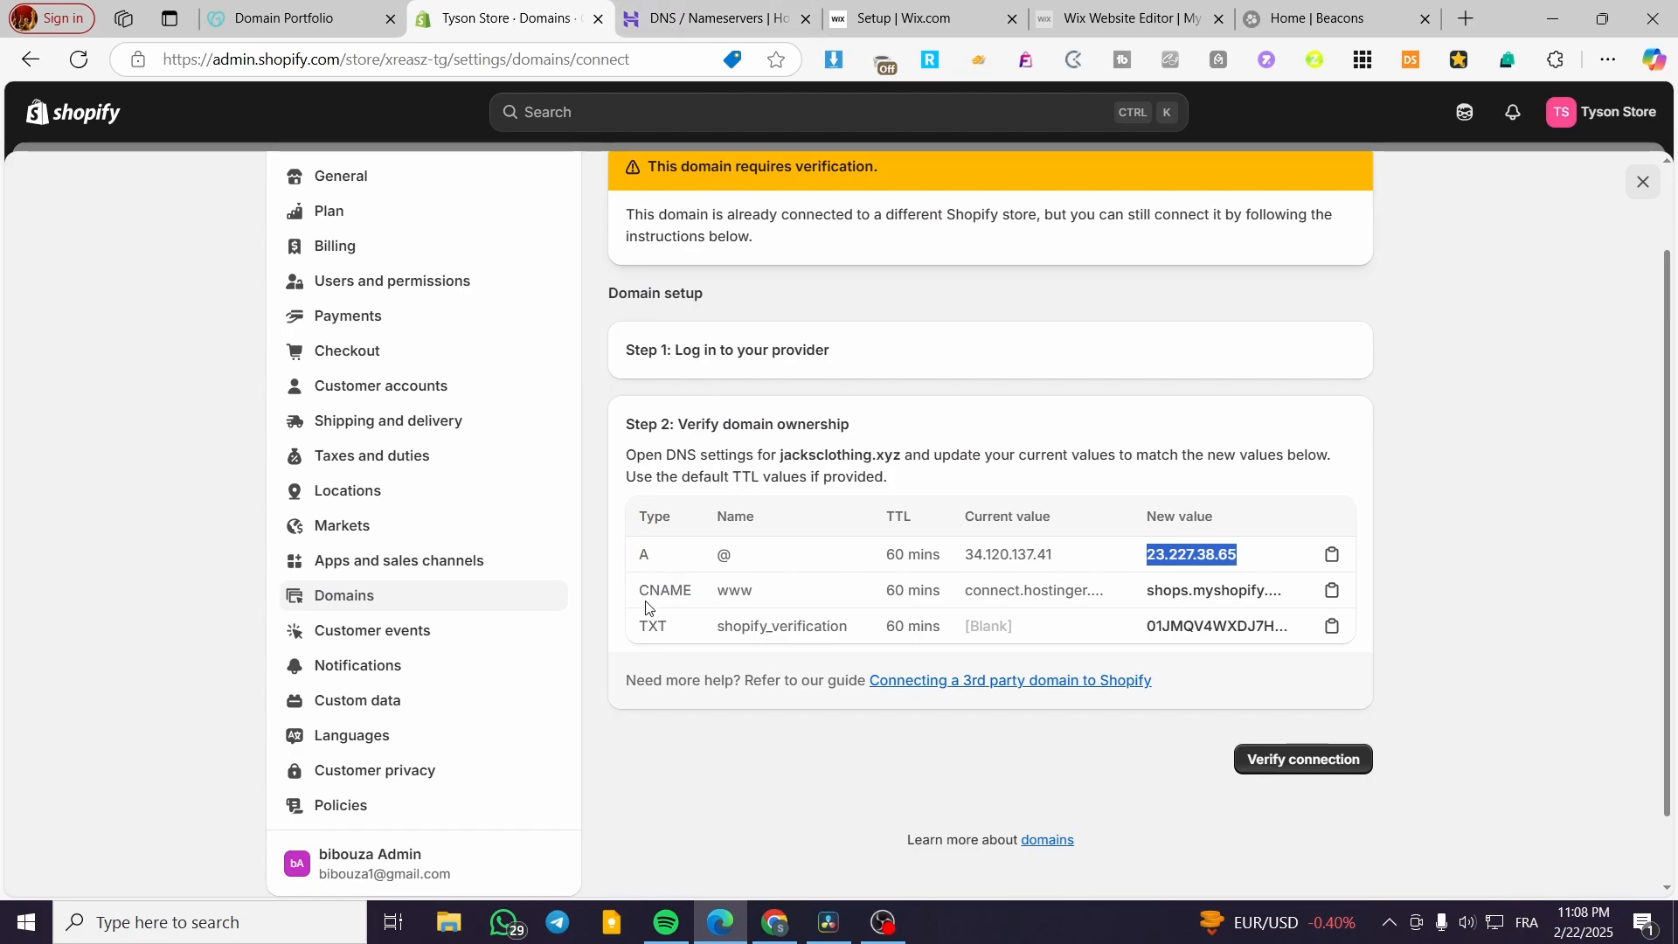
left_click(644, 7)
left_click(485, 534)
scroll(486, 647, "down", 2)
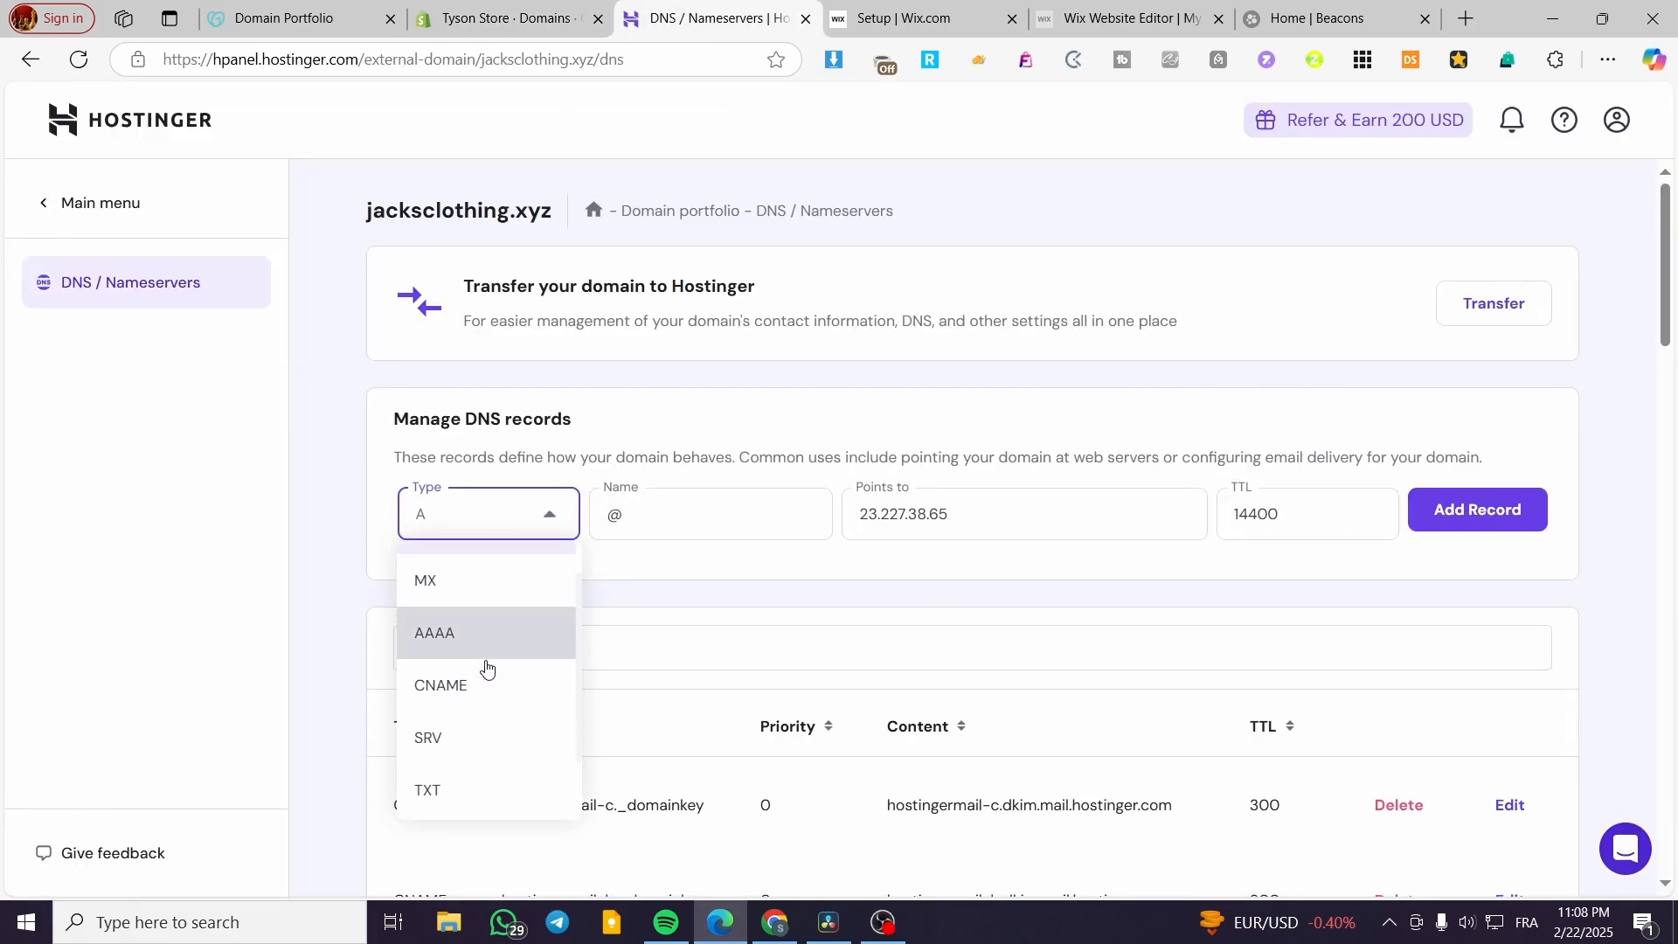
left_click(487, 637)
left_click_drag(675, 510, 592, 515)
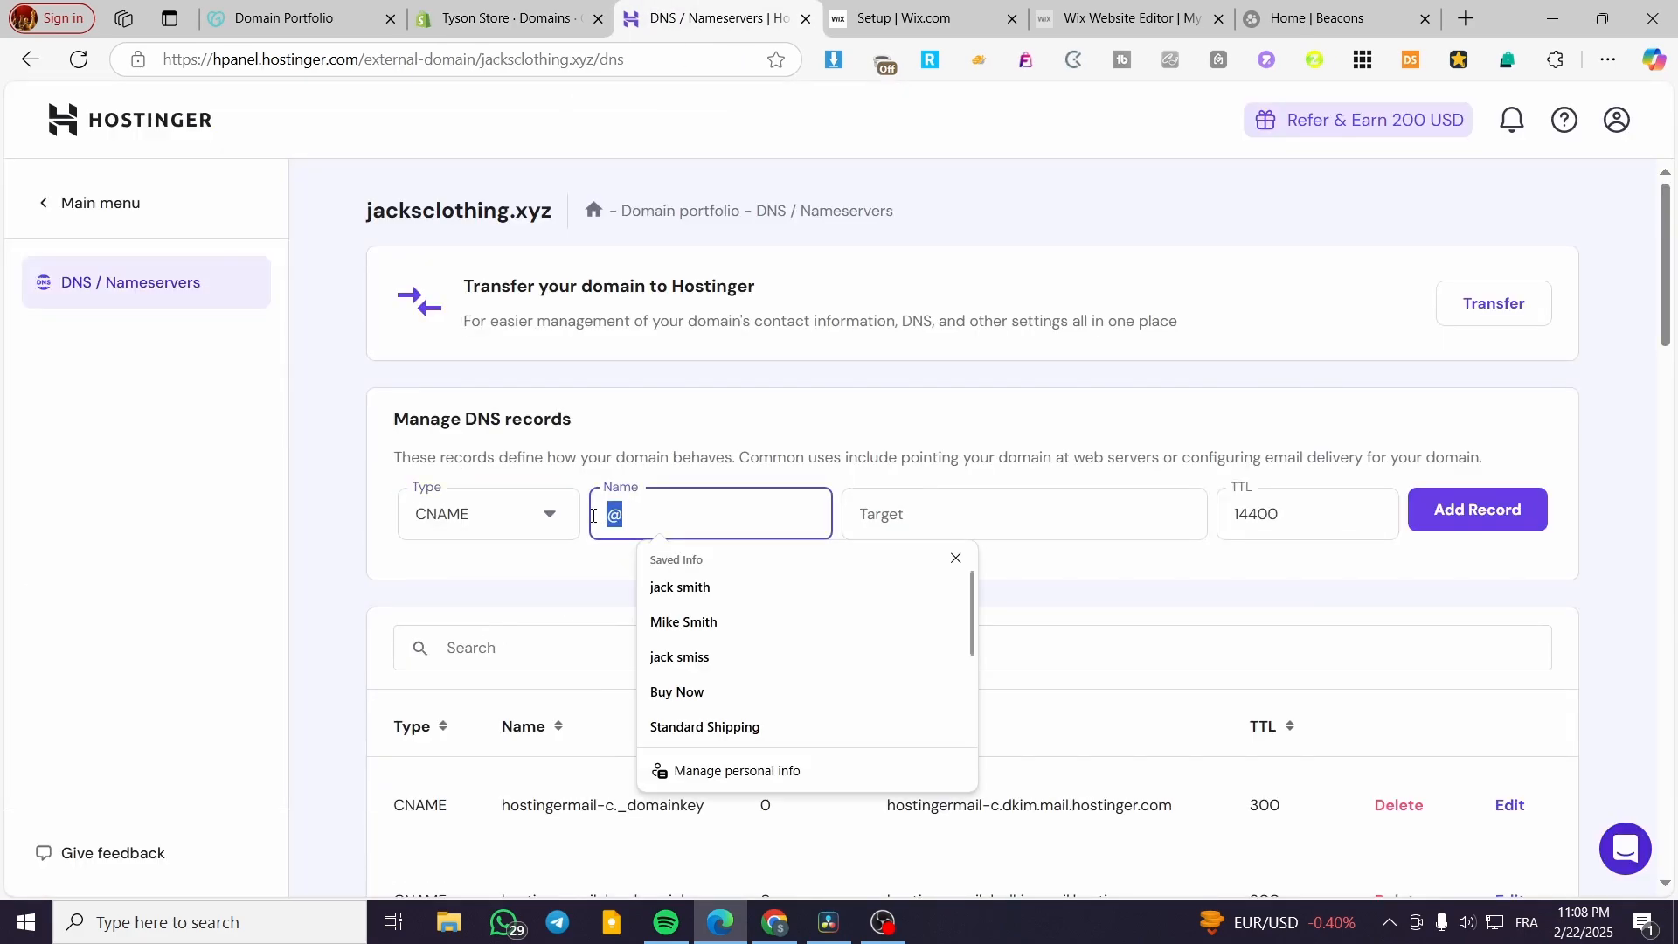
type("www")
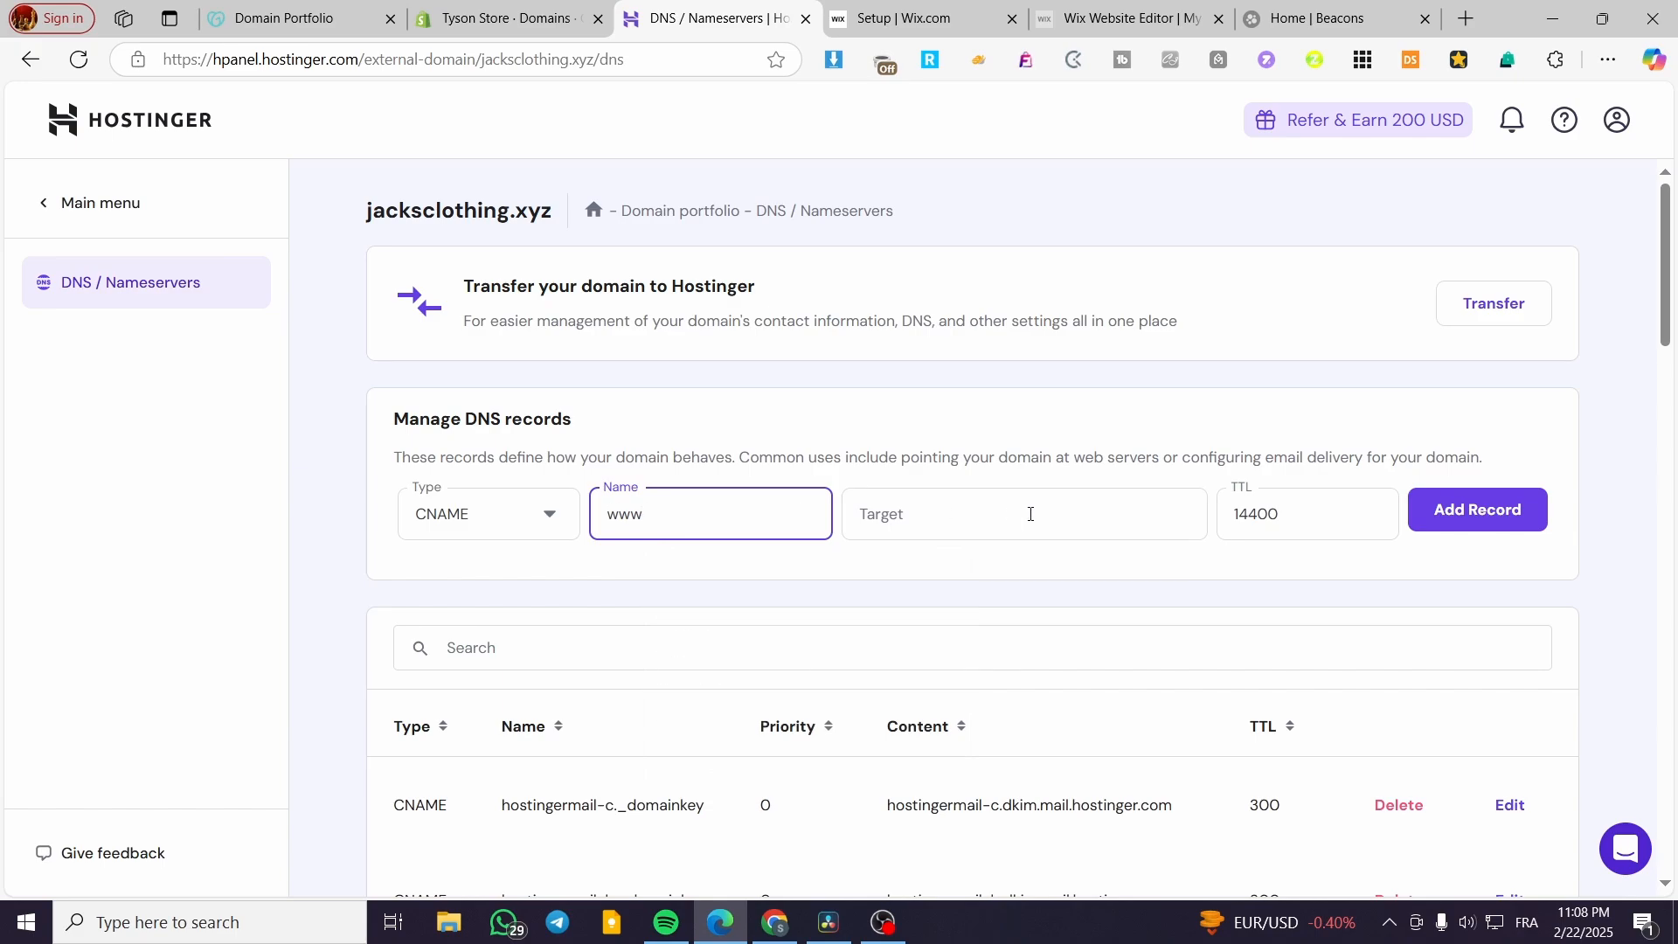
Copy the CNAME record's new value from Shopify and enter shops.myshopify.com as the target of the www record.
left_click(1031, 514)
left_click(1208, 558)
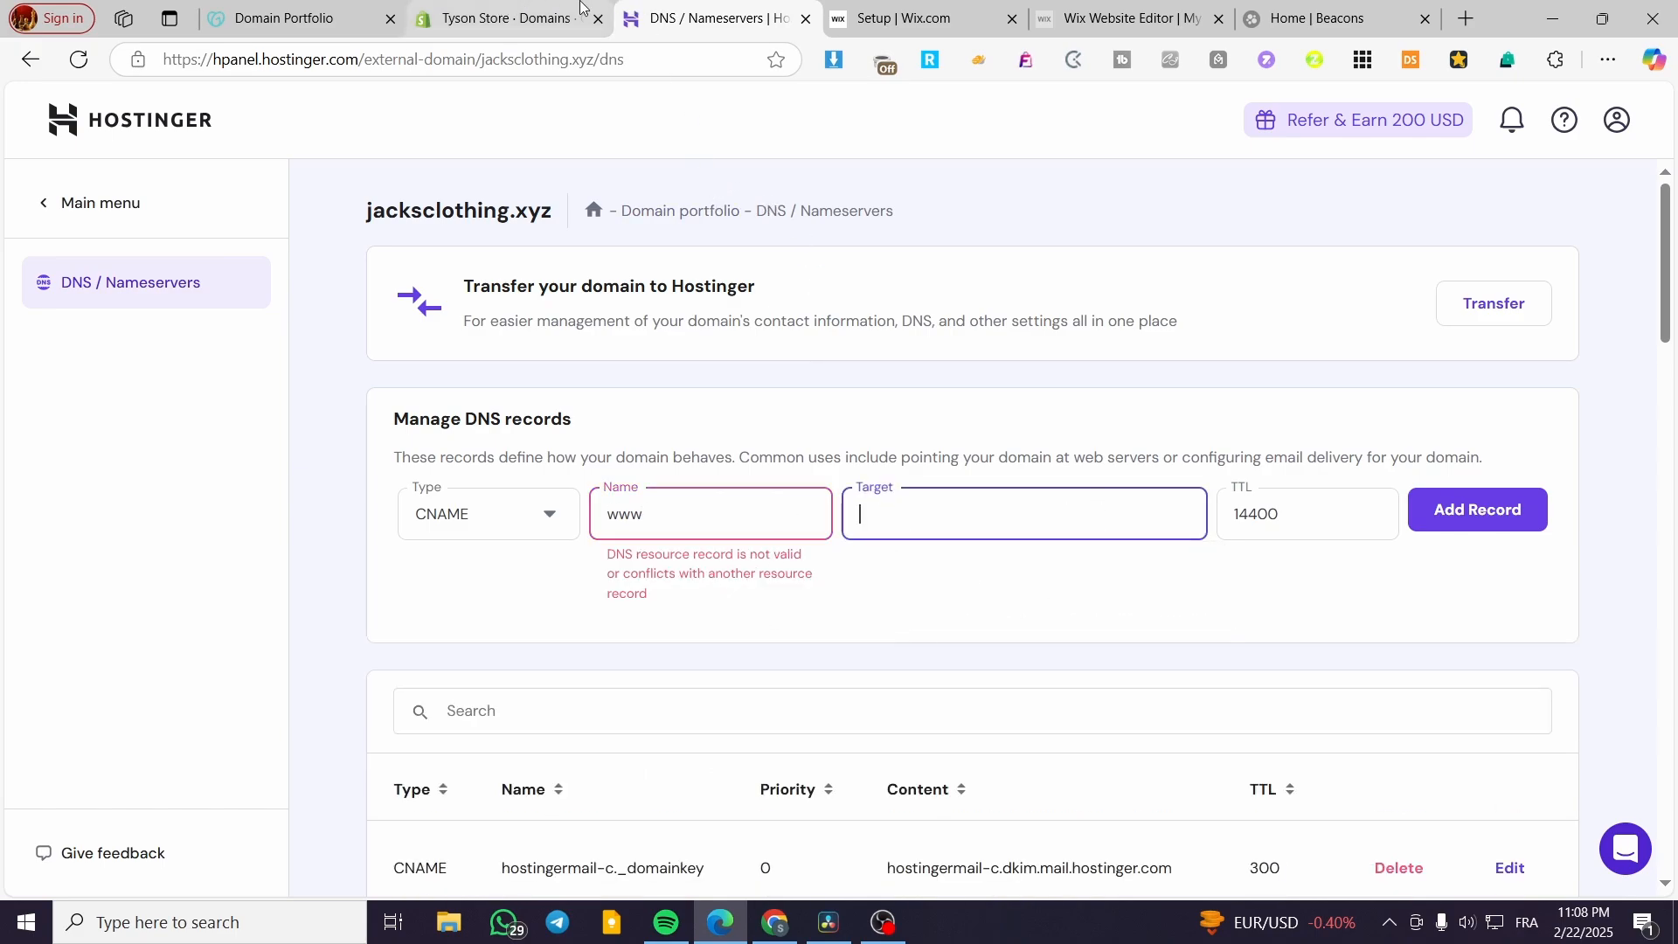
left_click(550, 7)
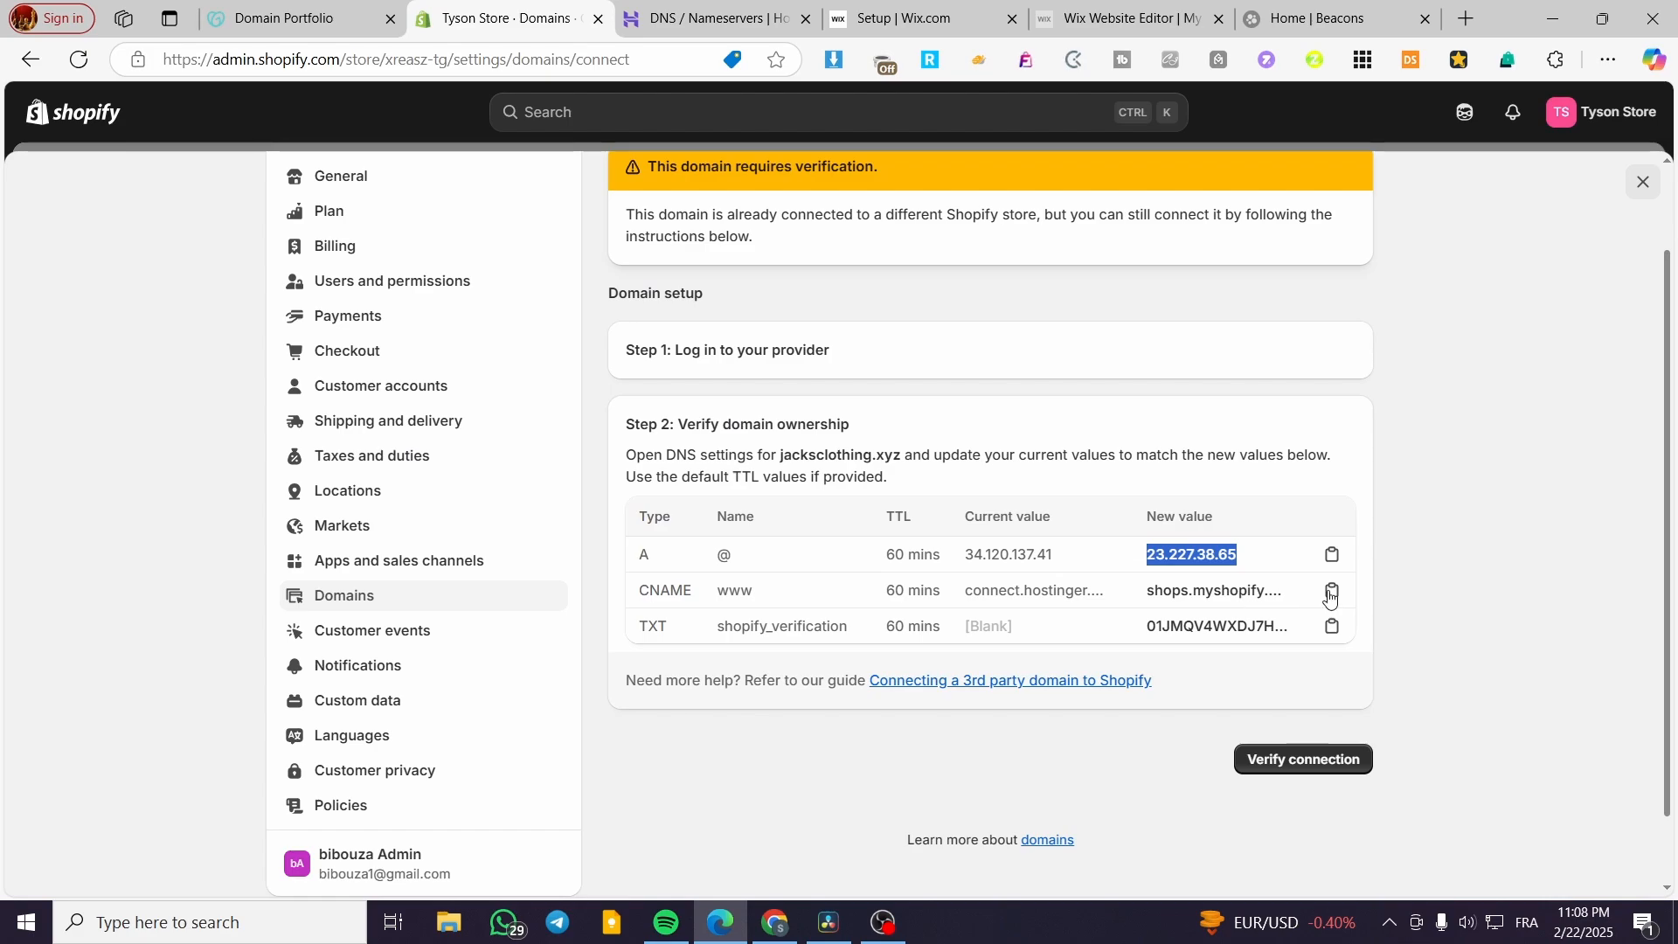
left_click(1330, 594)
left_click(716, 18)
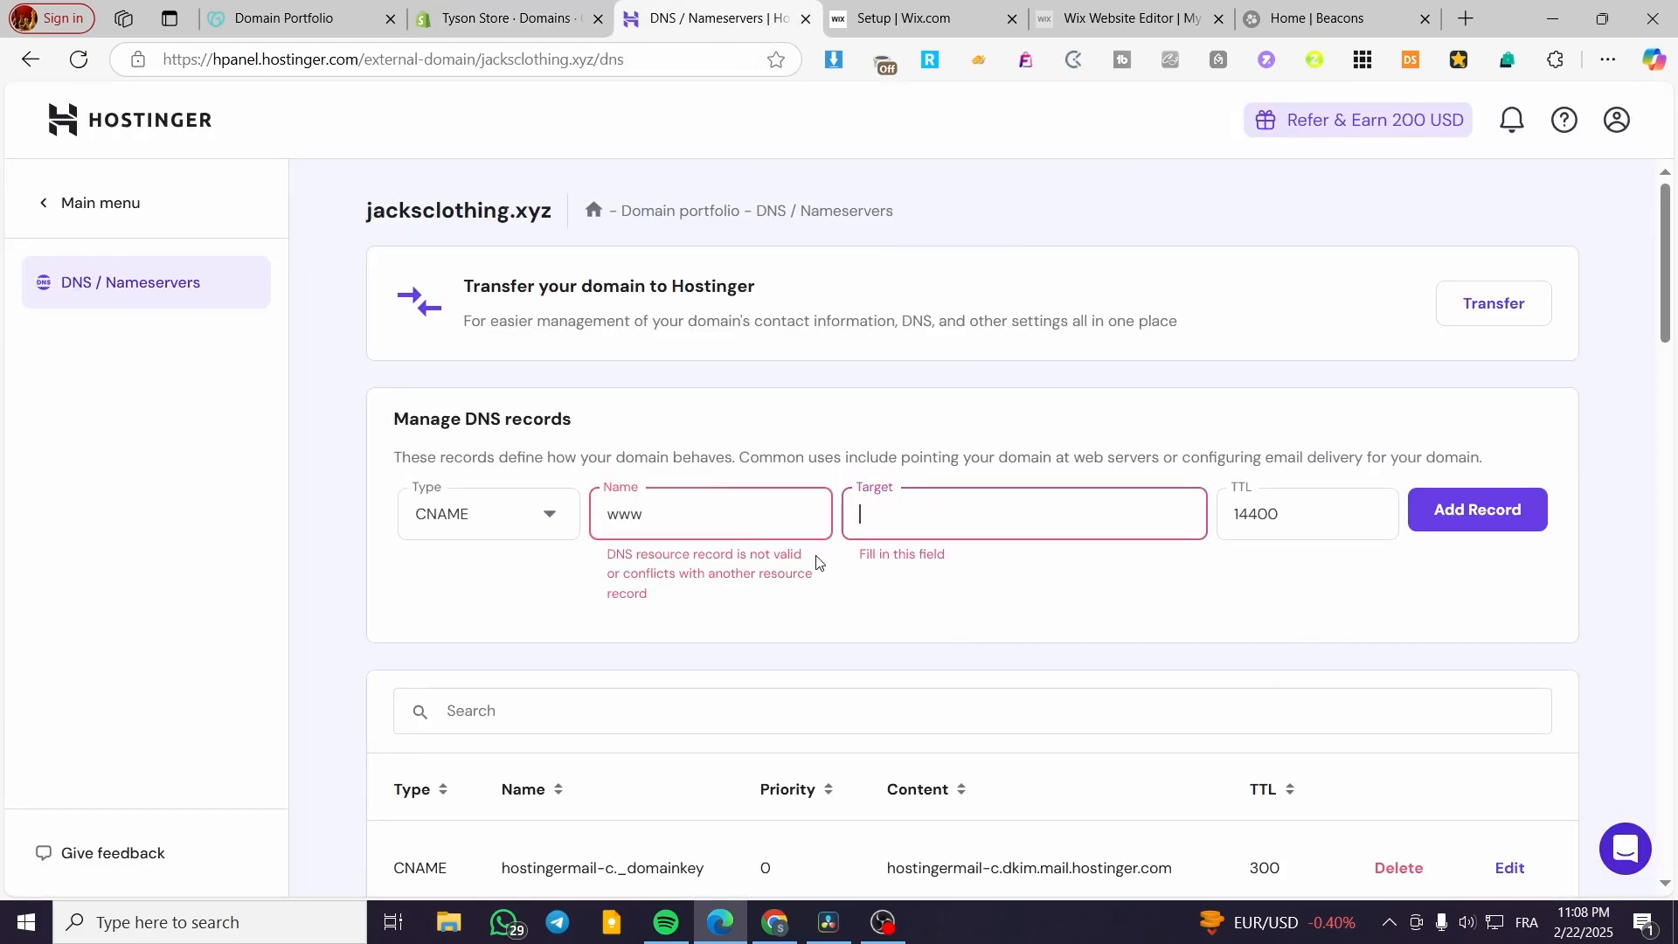
key("ctrl+v")
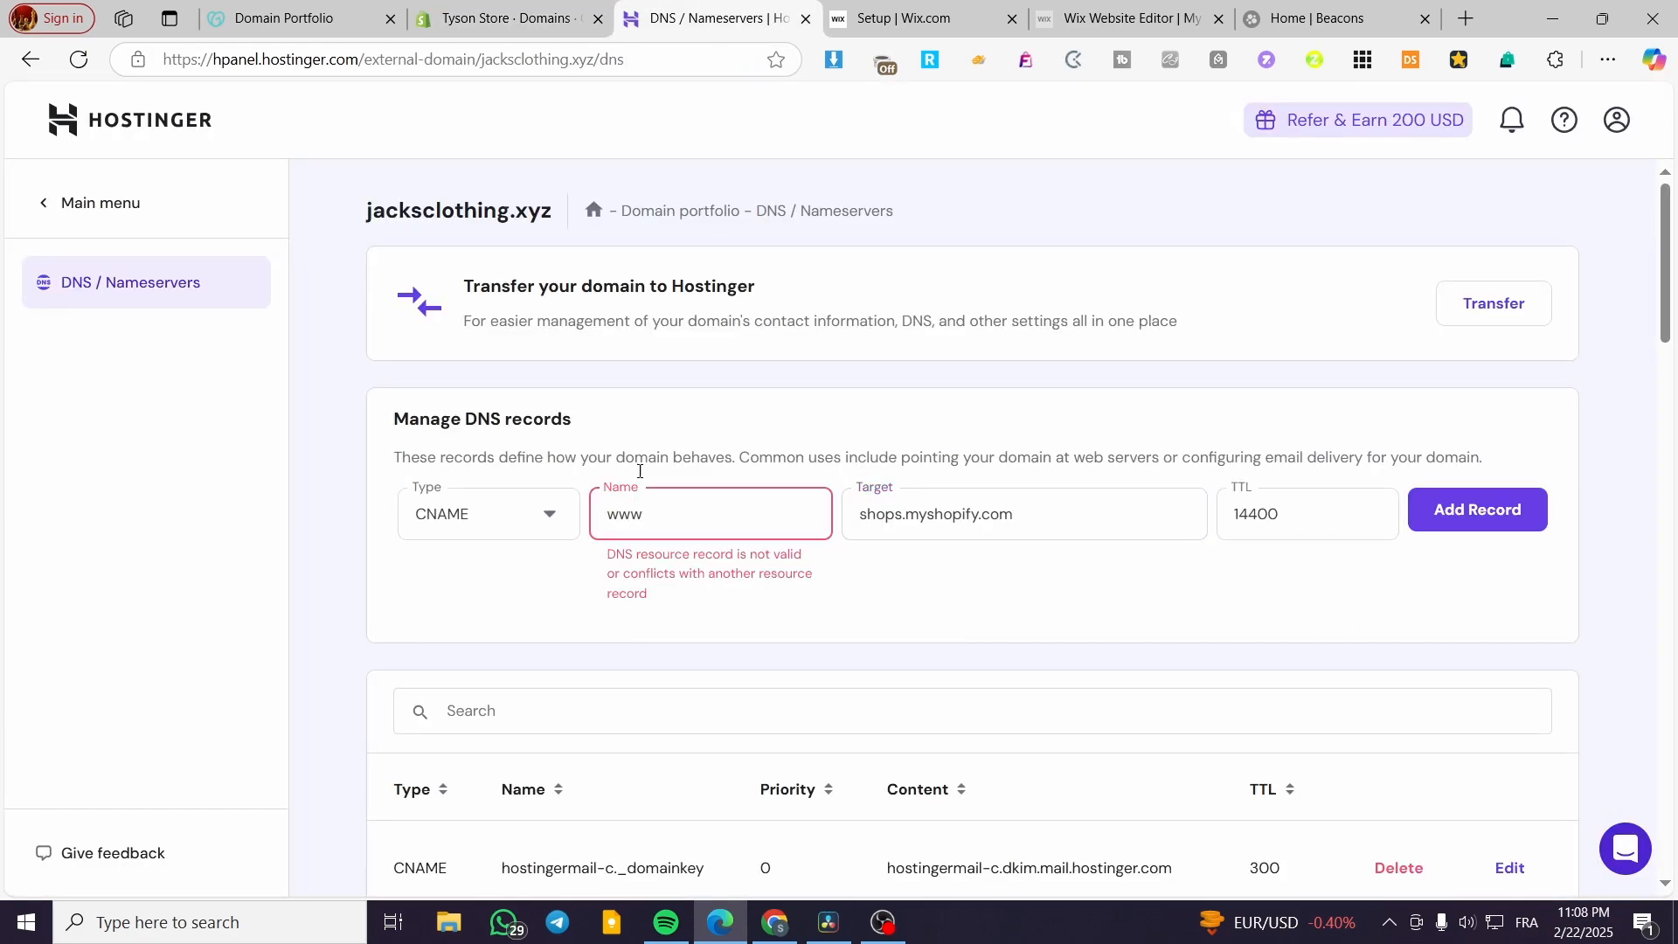
Return to the Shopify domain setup, leave it for the admin home, and close the Hostinger DNS page.
left_click(507, 17)
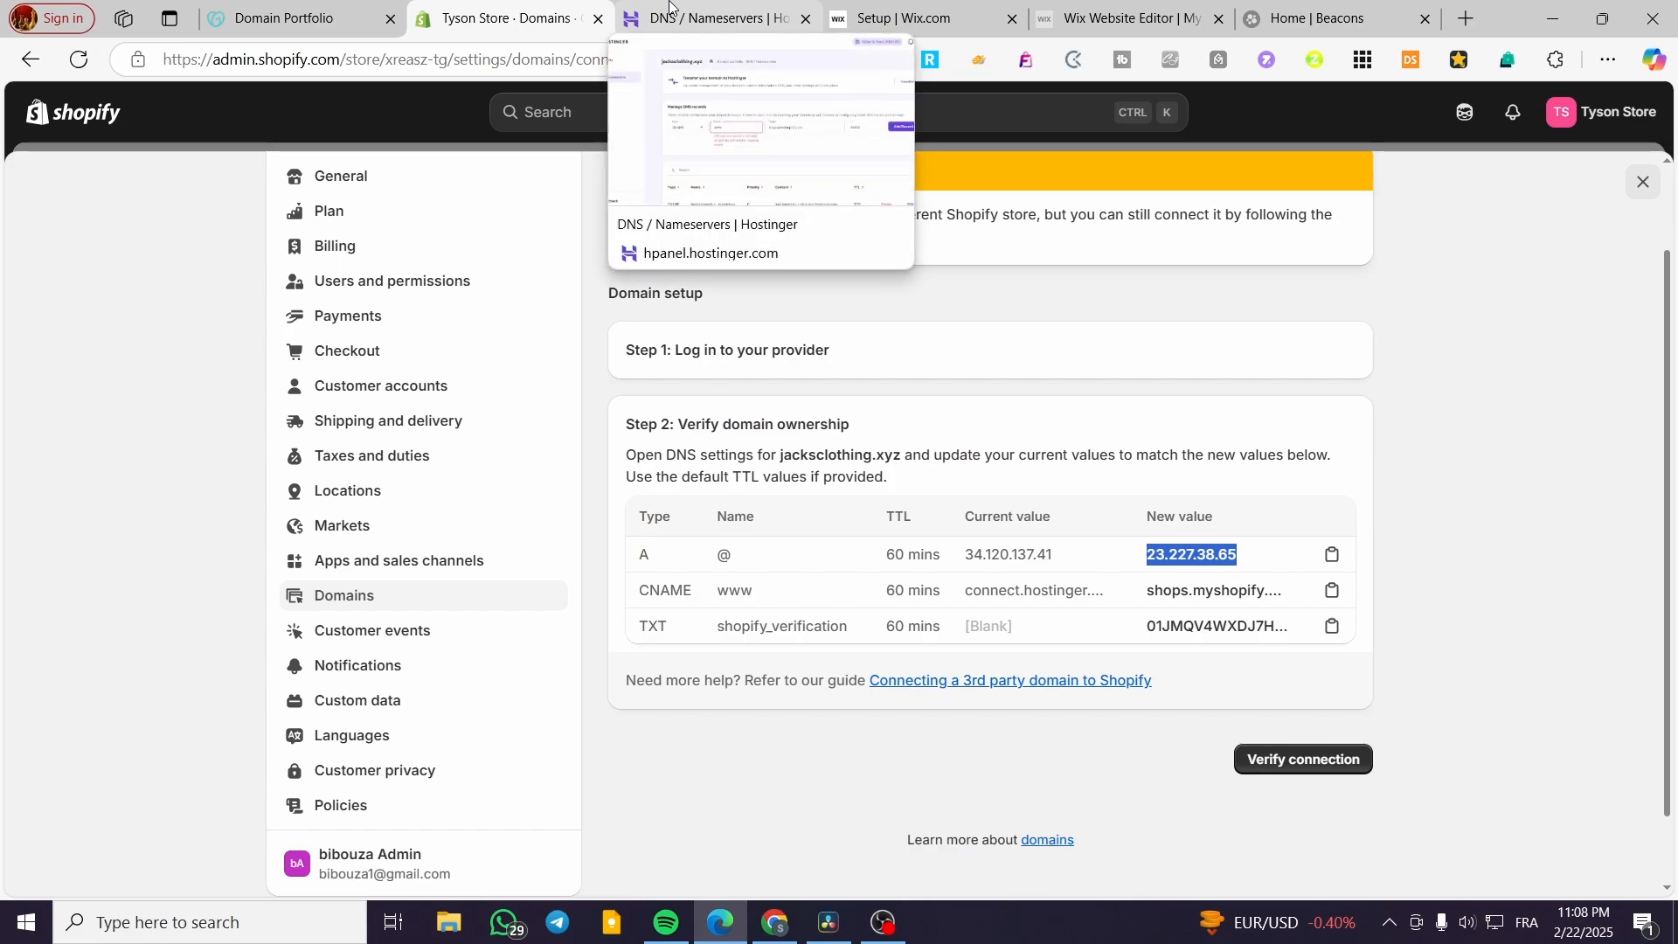
left_click(667, 15)
left_click(559, 15)
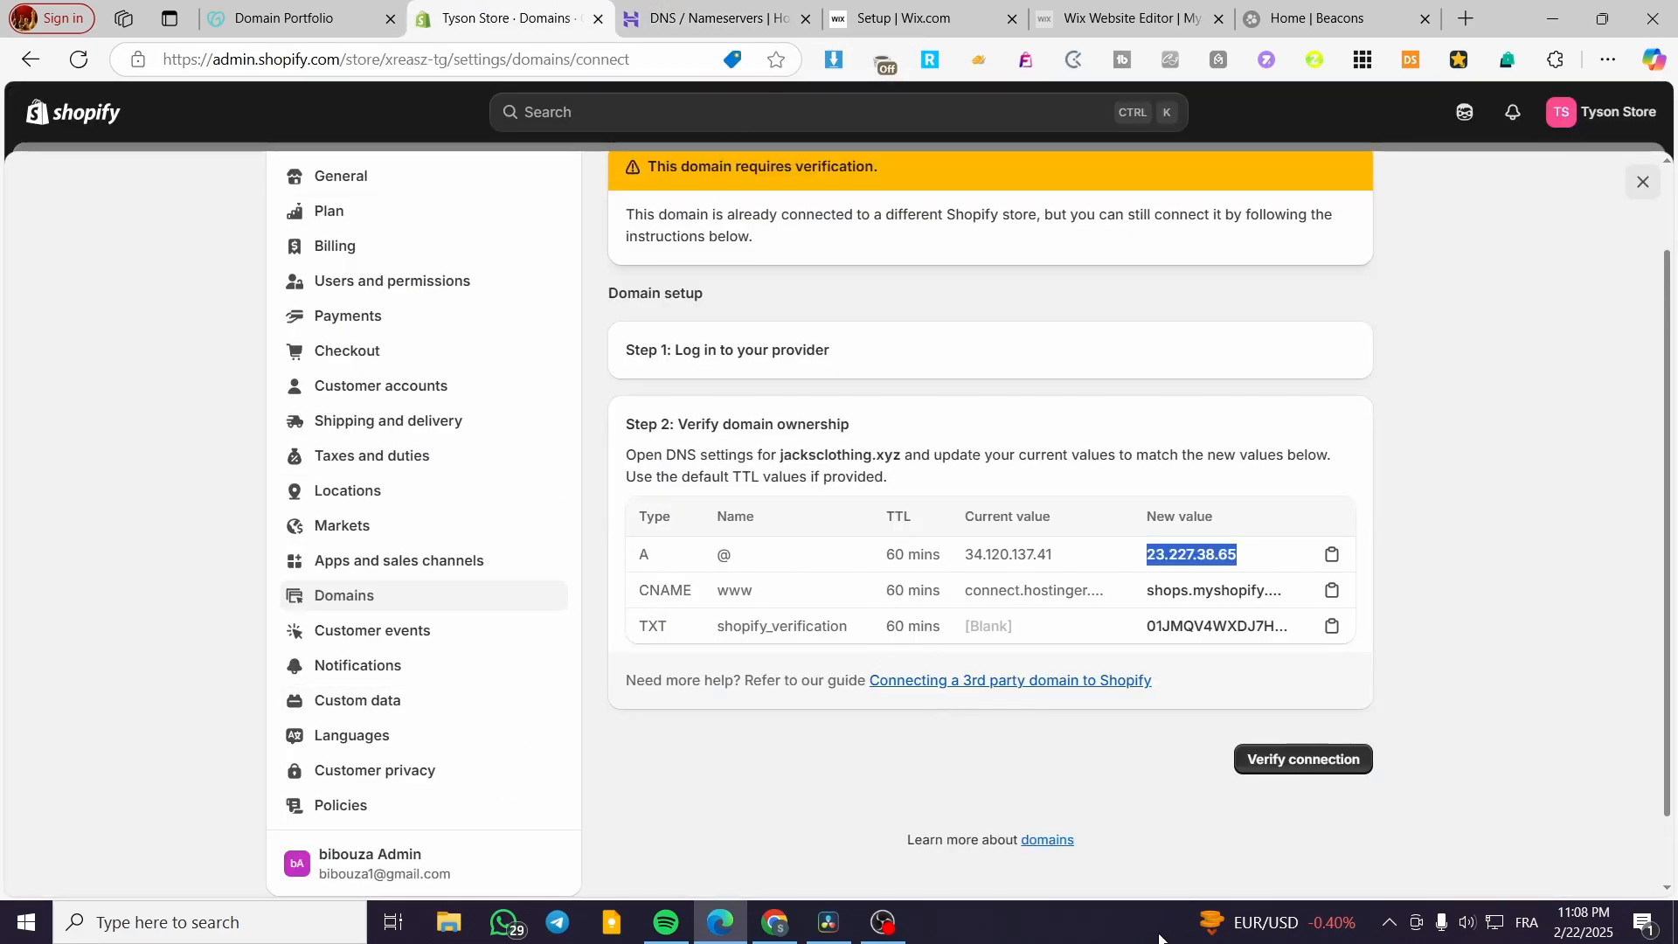
scroll(472, 215, "up", 2)
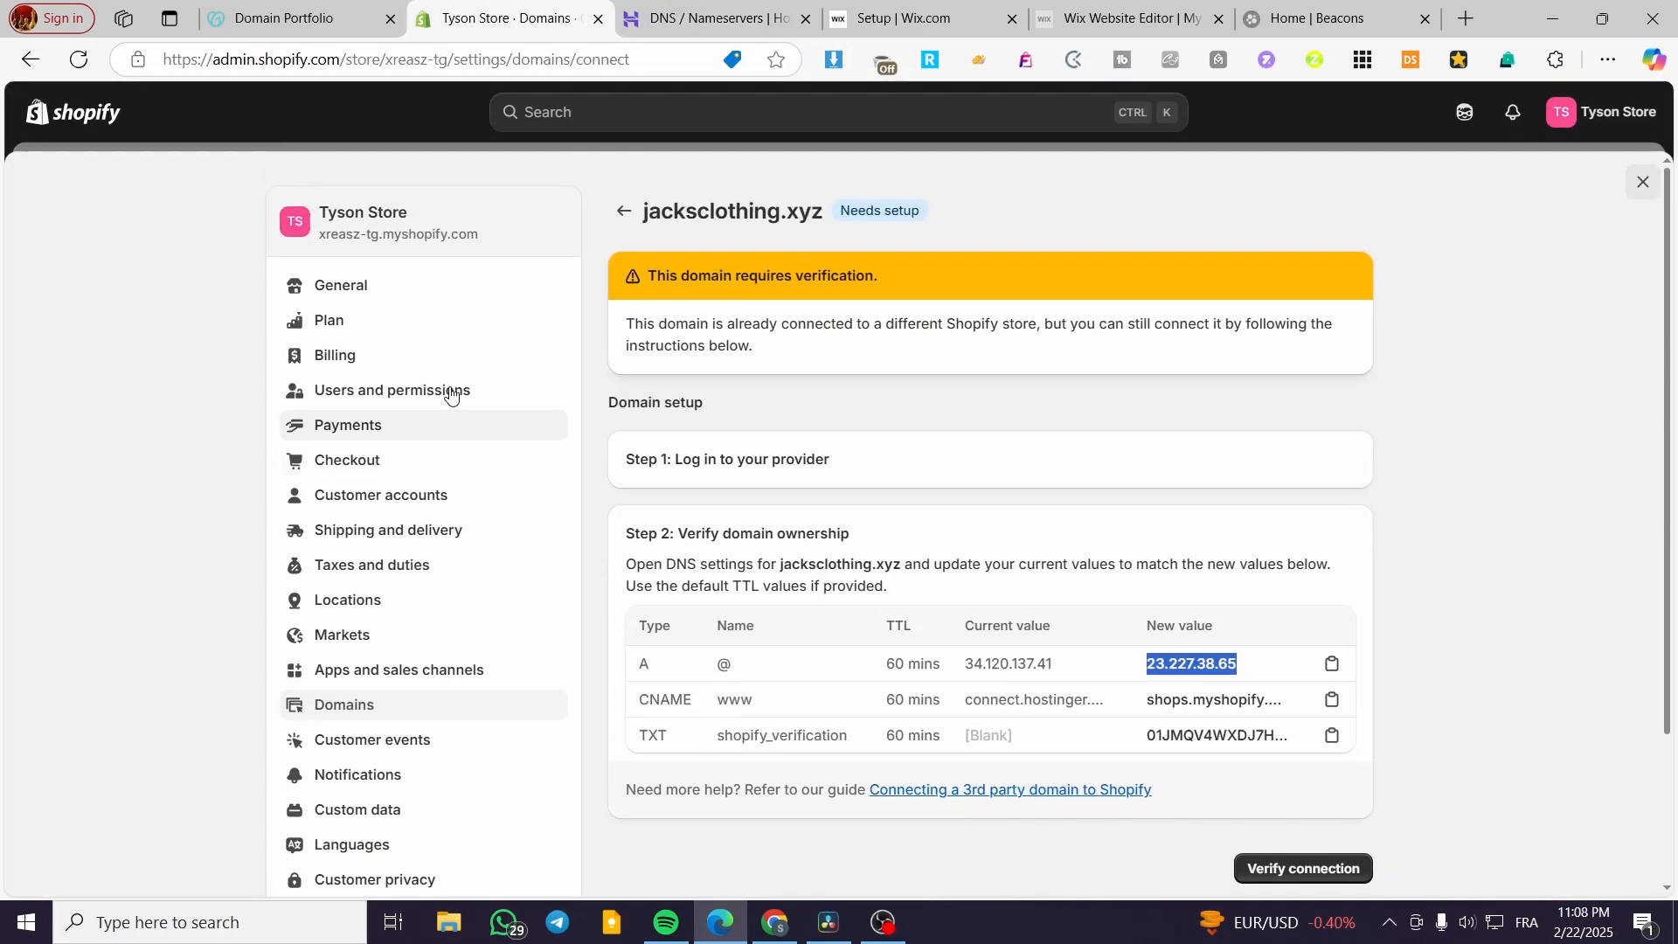
left_click(1643, 182)
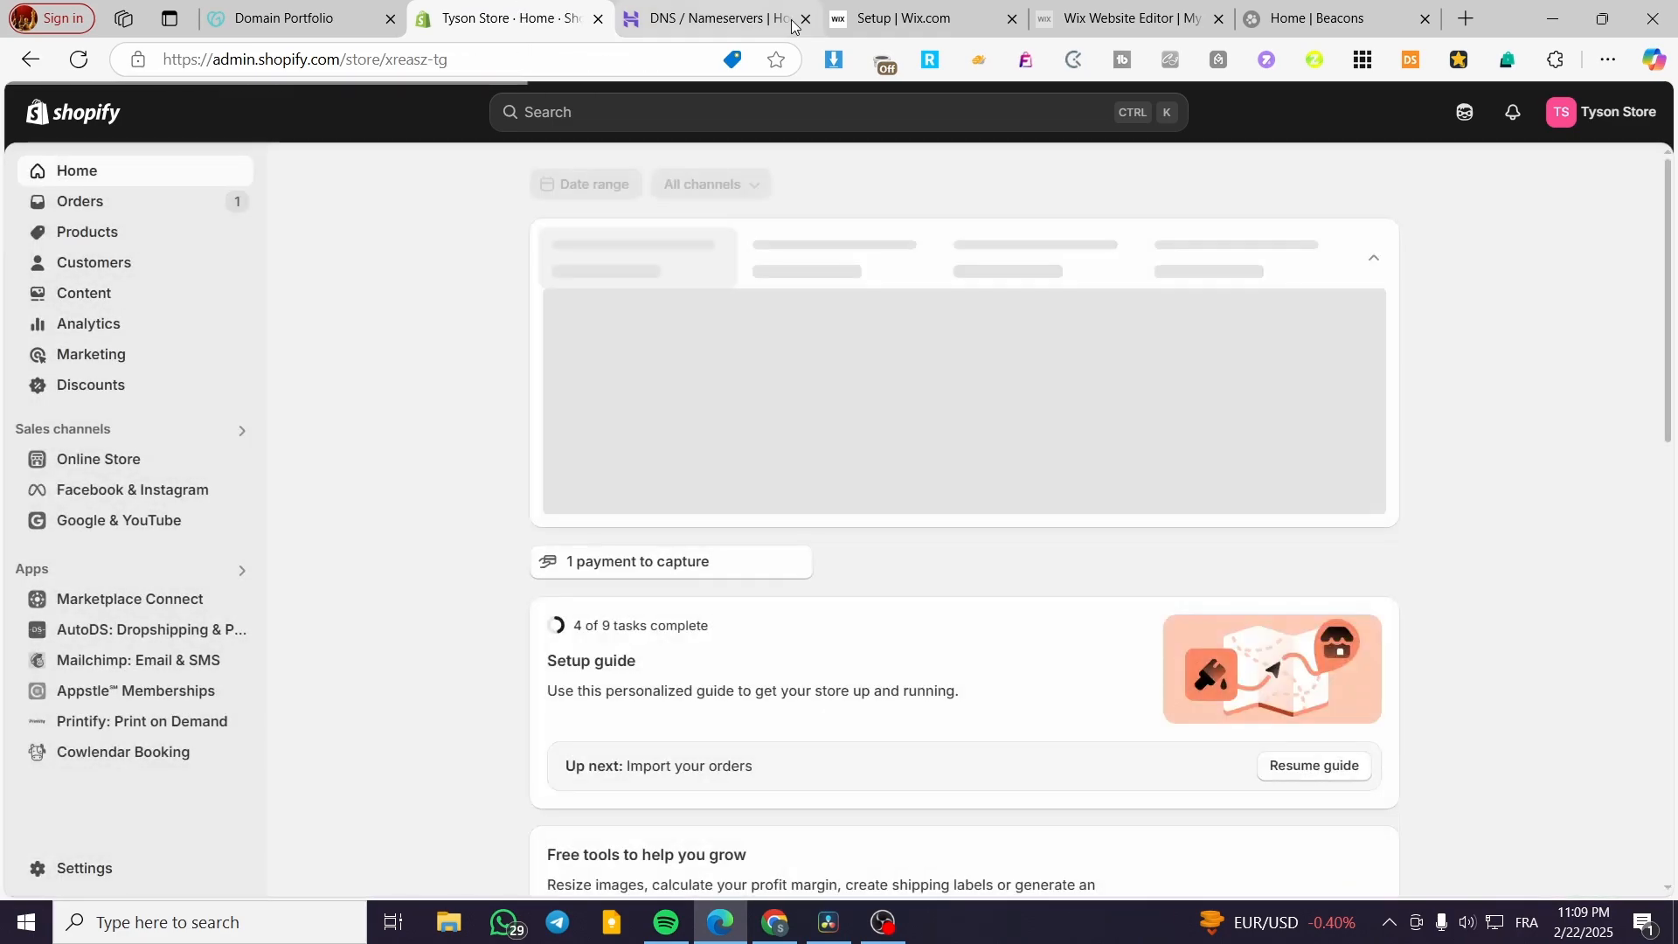
left_click(806, 18)
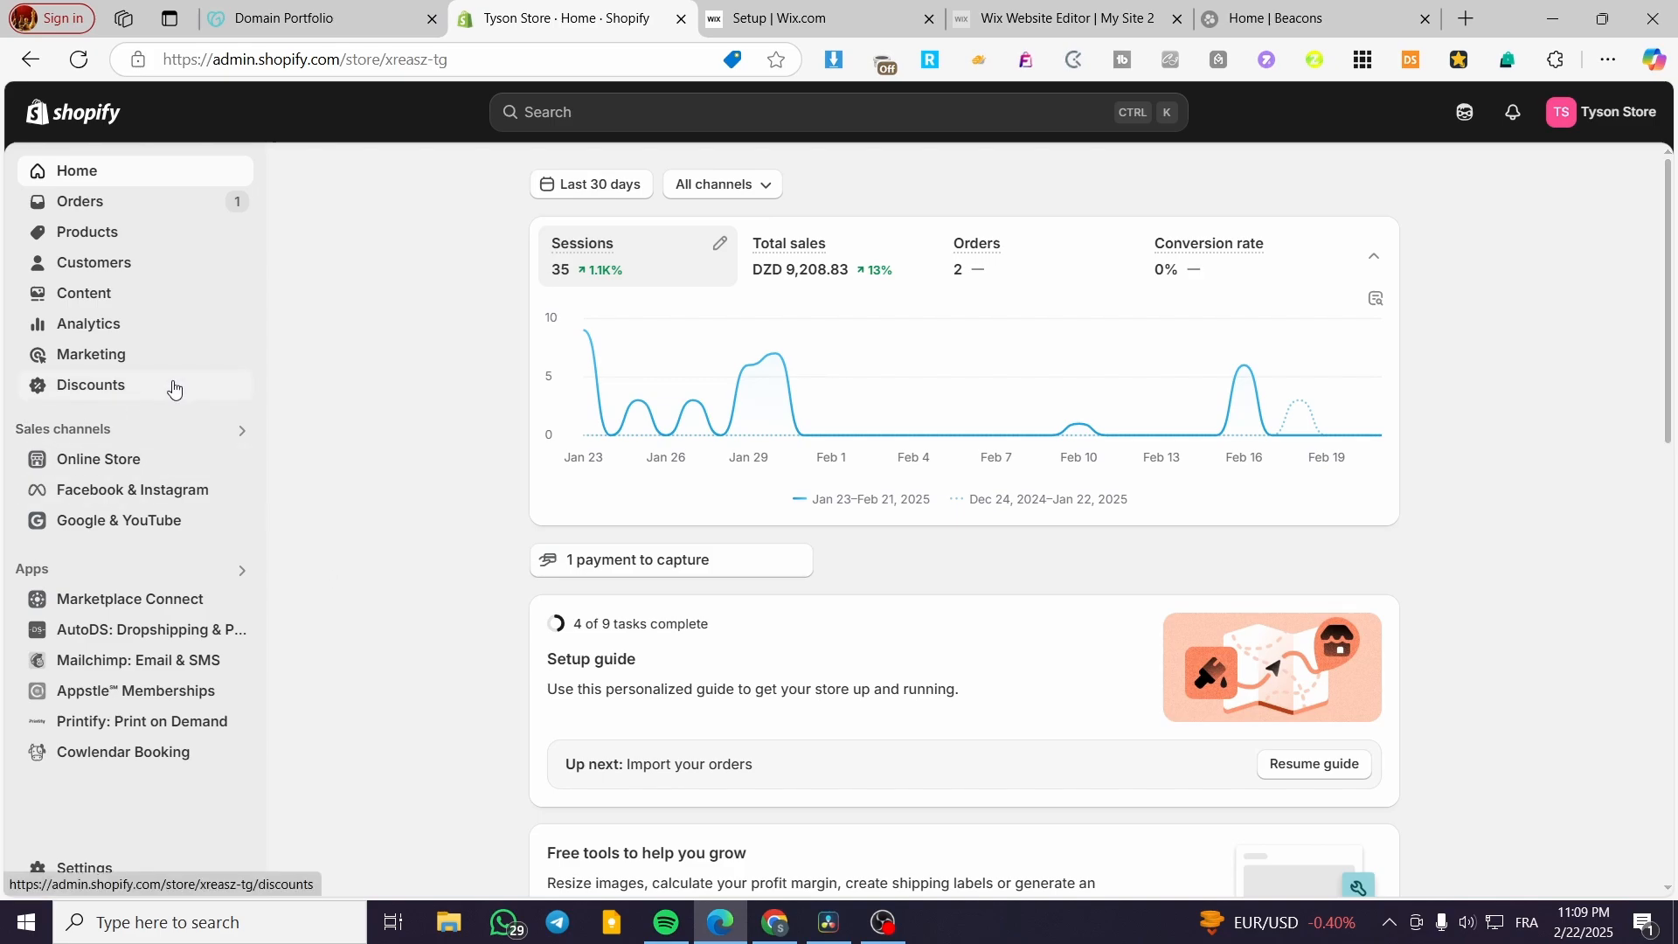
Look at the GoDaddy domain portfolio, preview the Shopify online store, and close the preview.
left_click(257, 7)
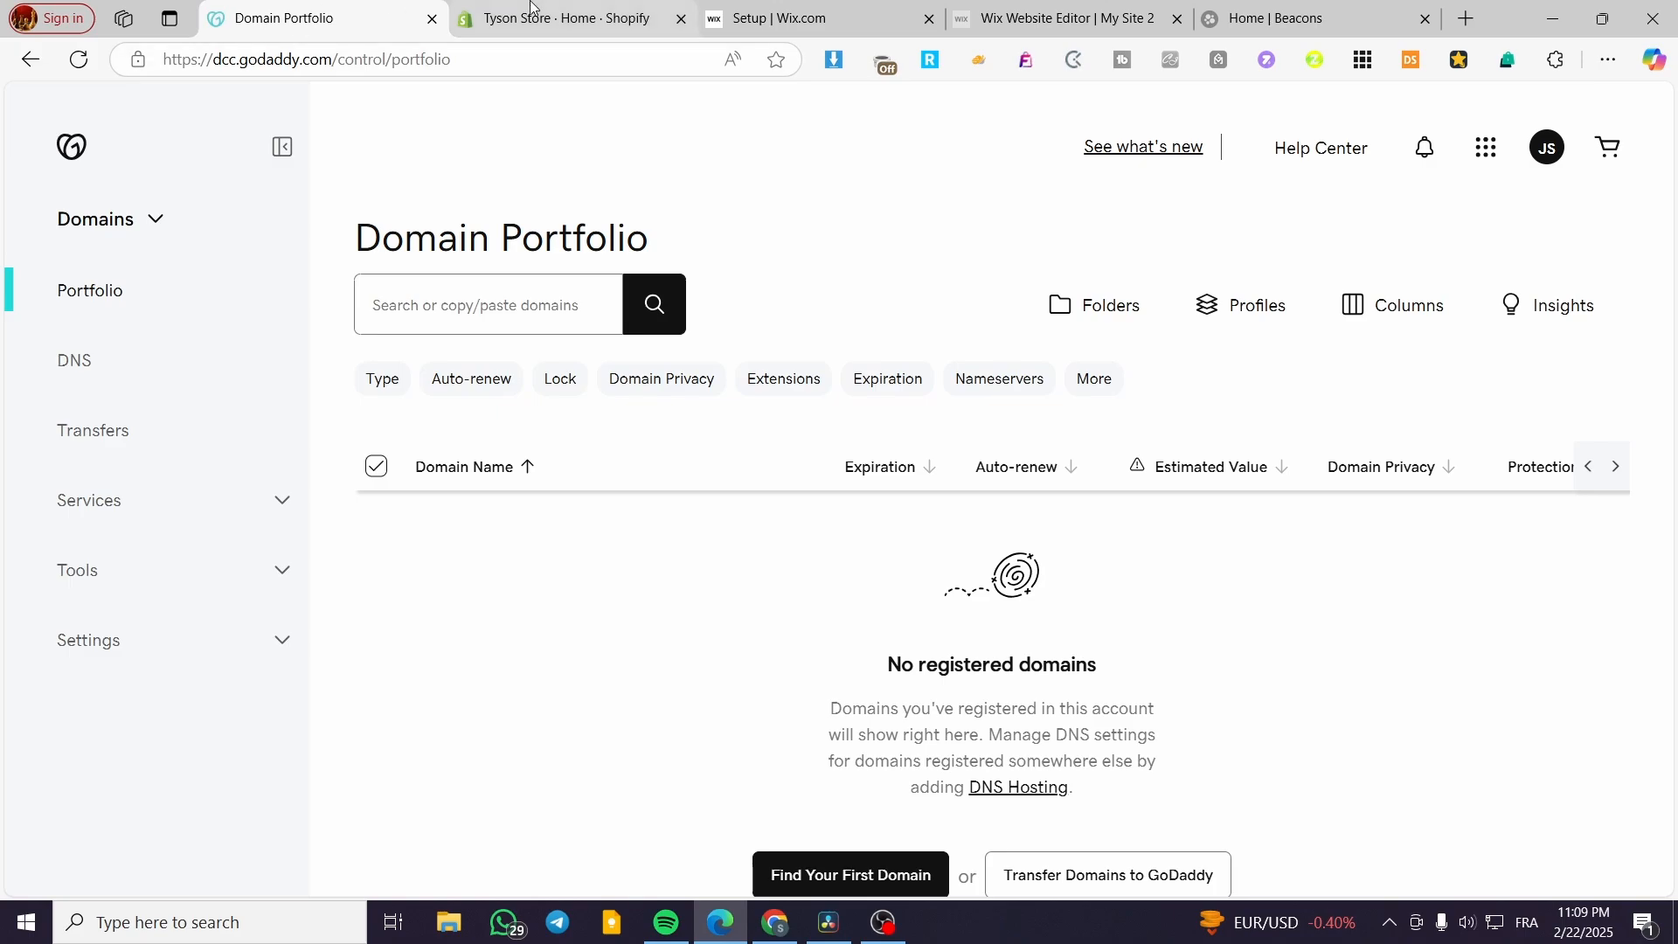
left_click(559, 18)
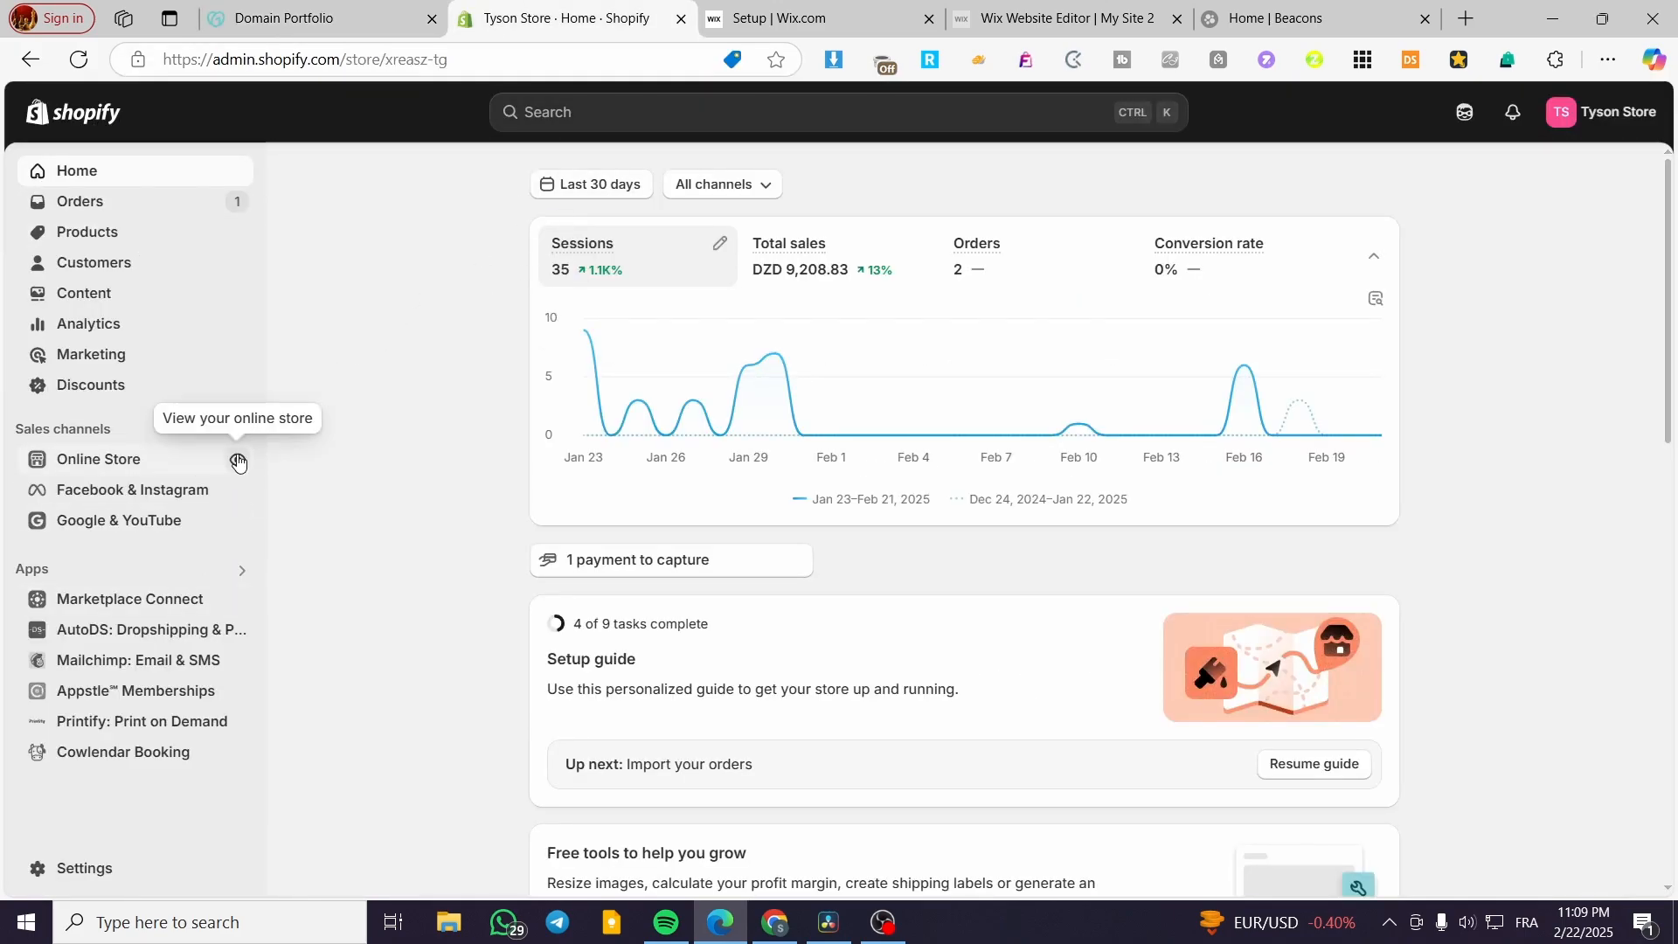
left_click(238, 461)
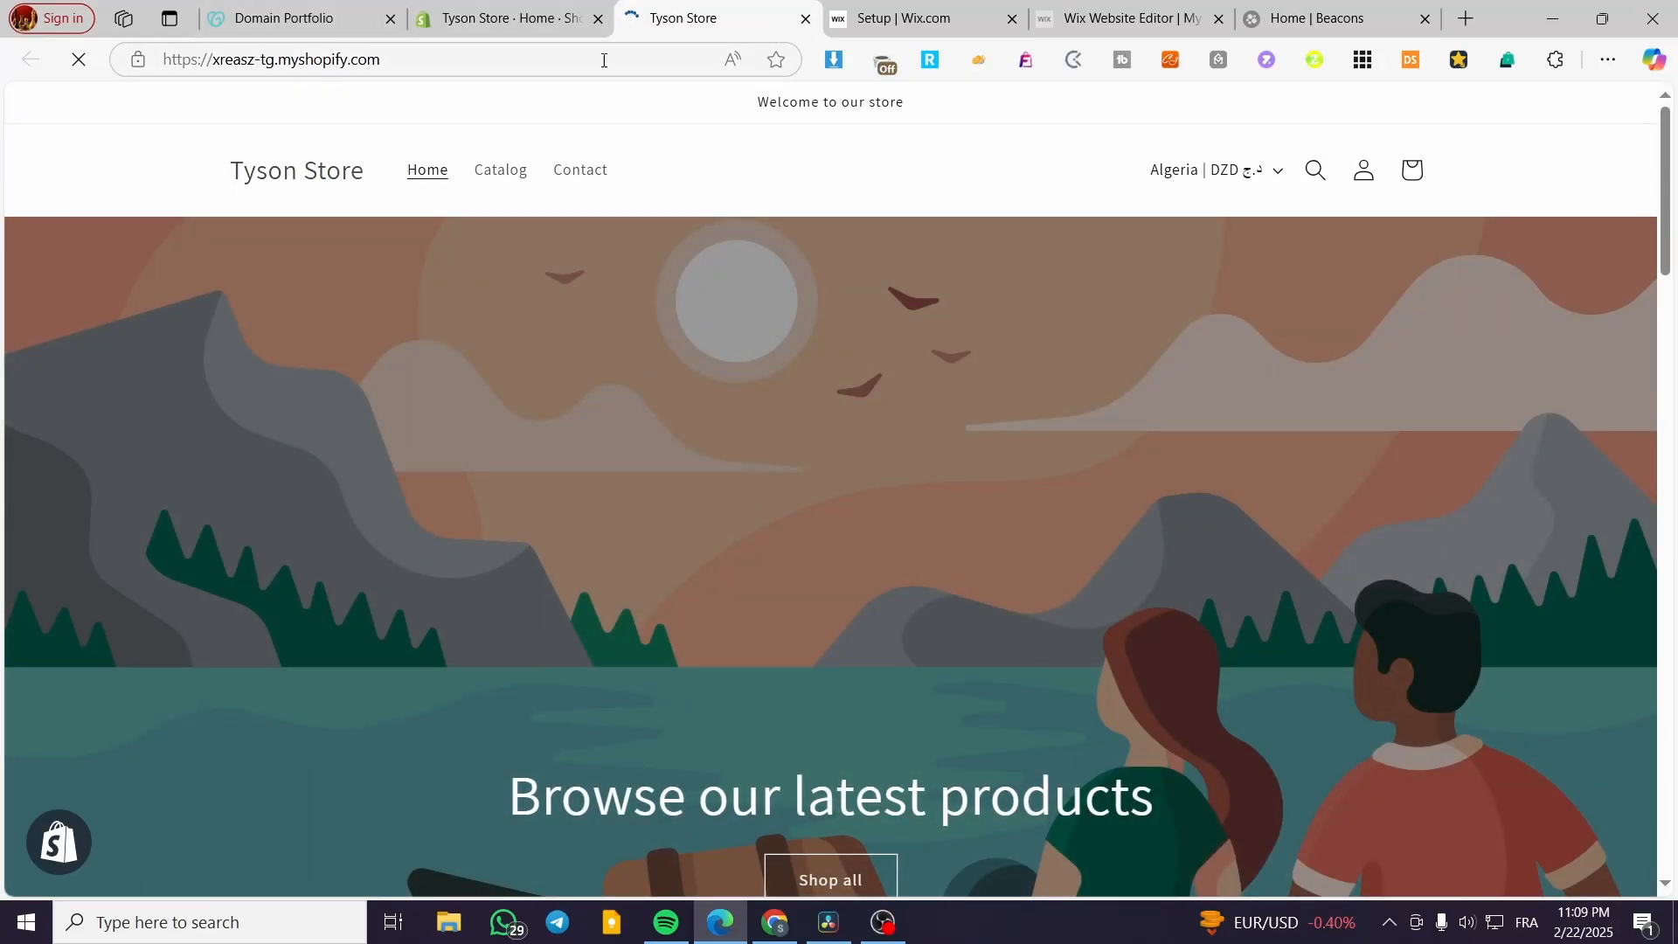
left_click(805, 18)
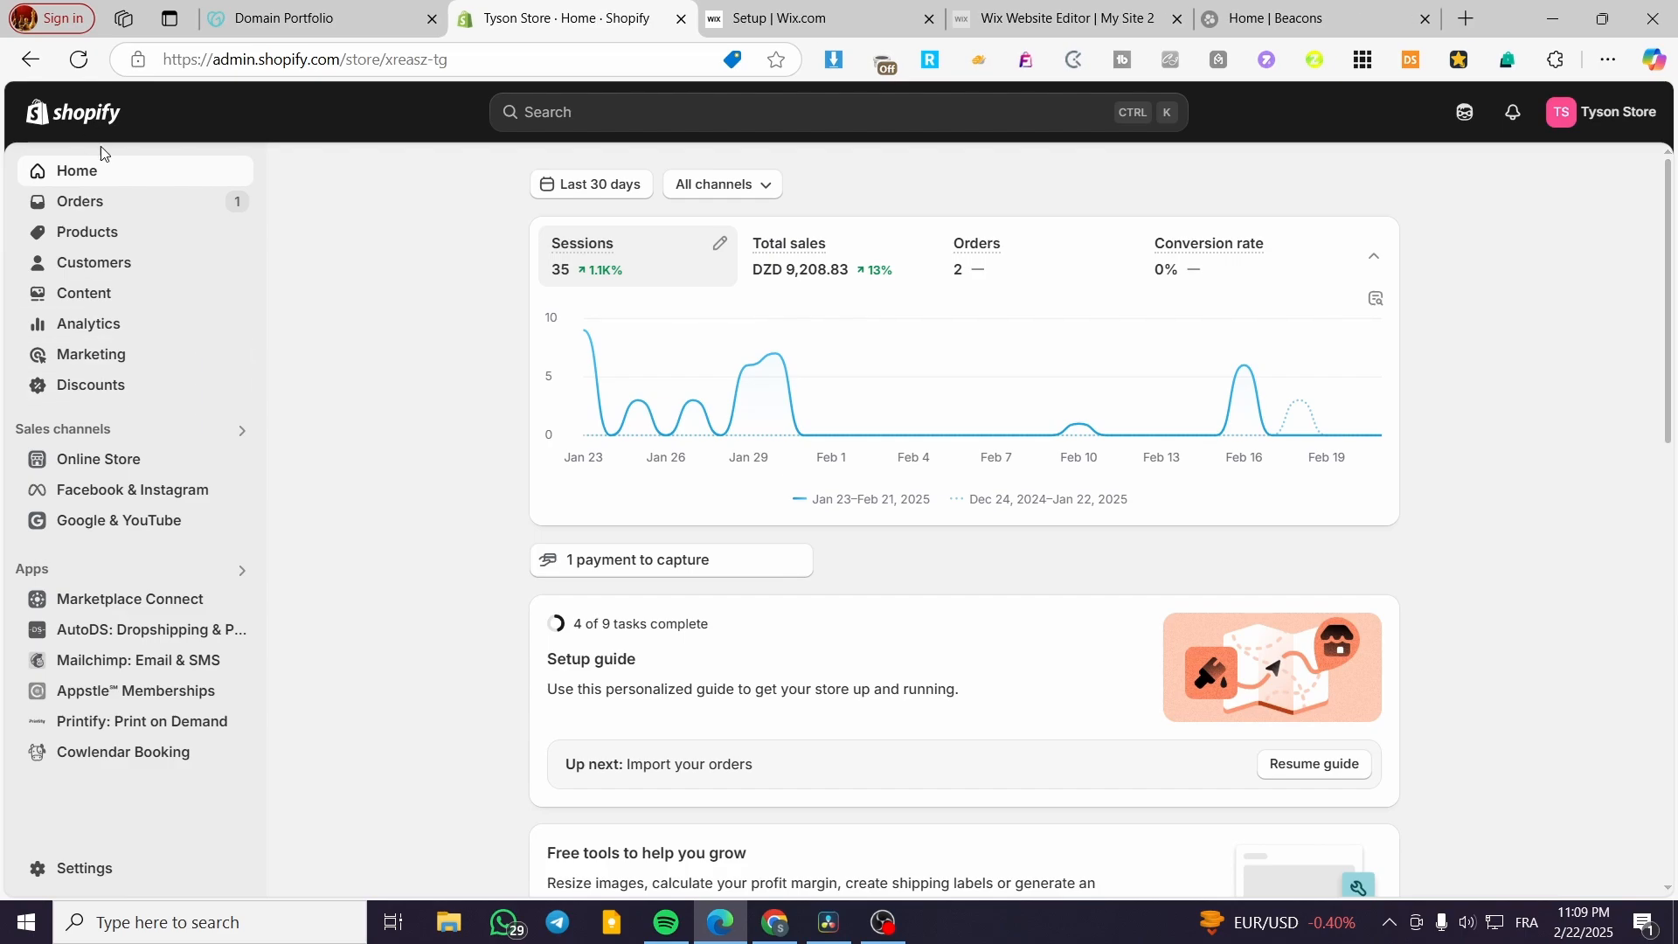
Search the Shopify admin for "dsers" and open the DSers-AliExpress Dropshipping app page.
left_click(667, 109)
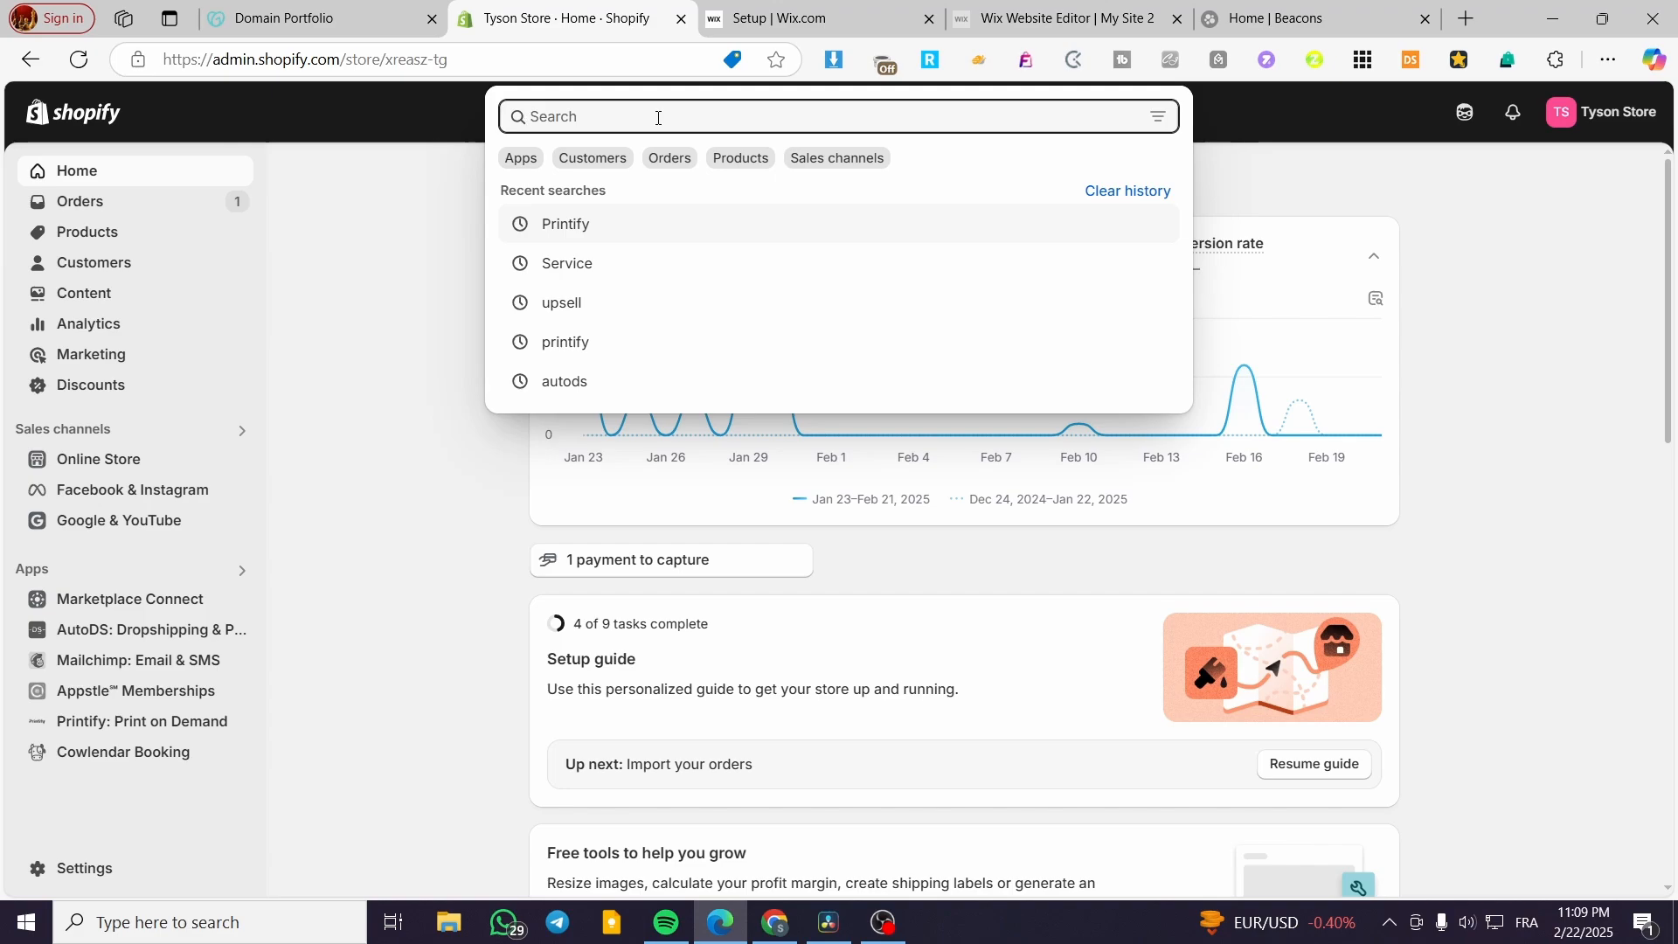
type("dsers")
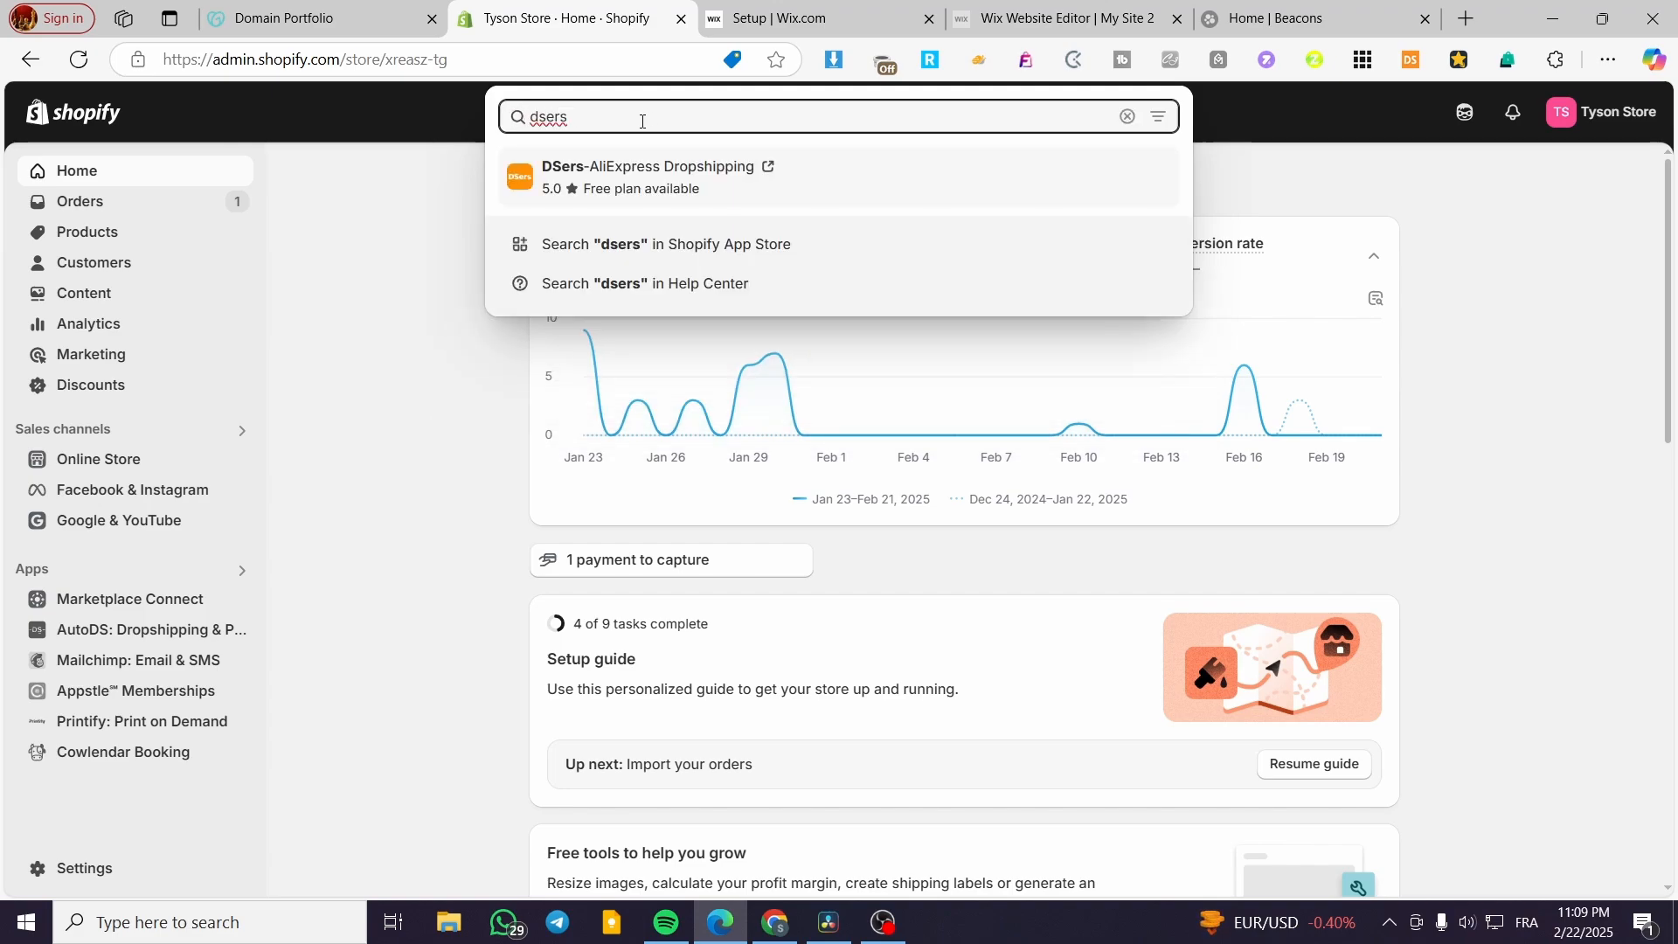
left_click(662, 166)
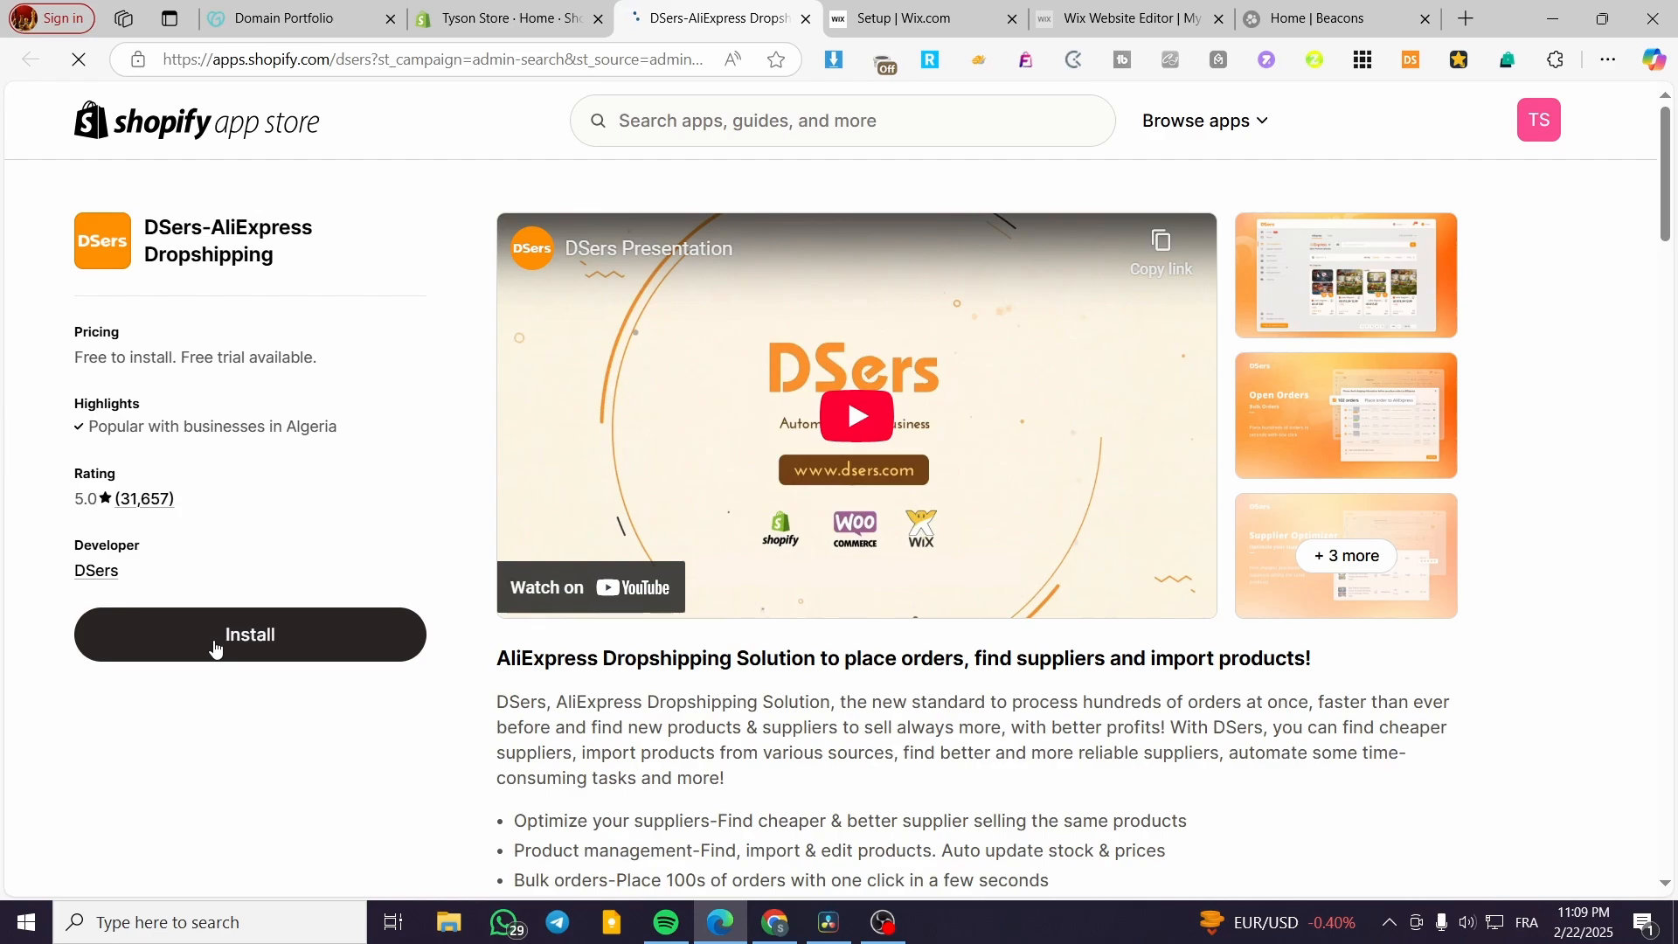
Install the DSers-AliExpress Dropshipping app on the Shopify store and approve its requested data access.
left_click(215, 648)
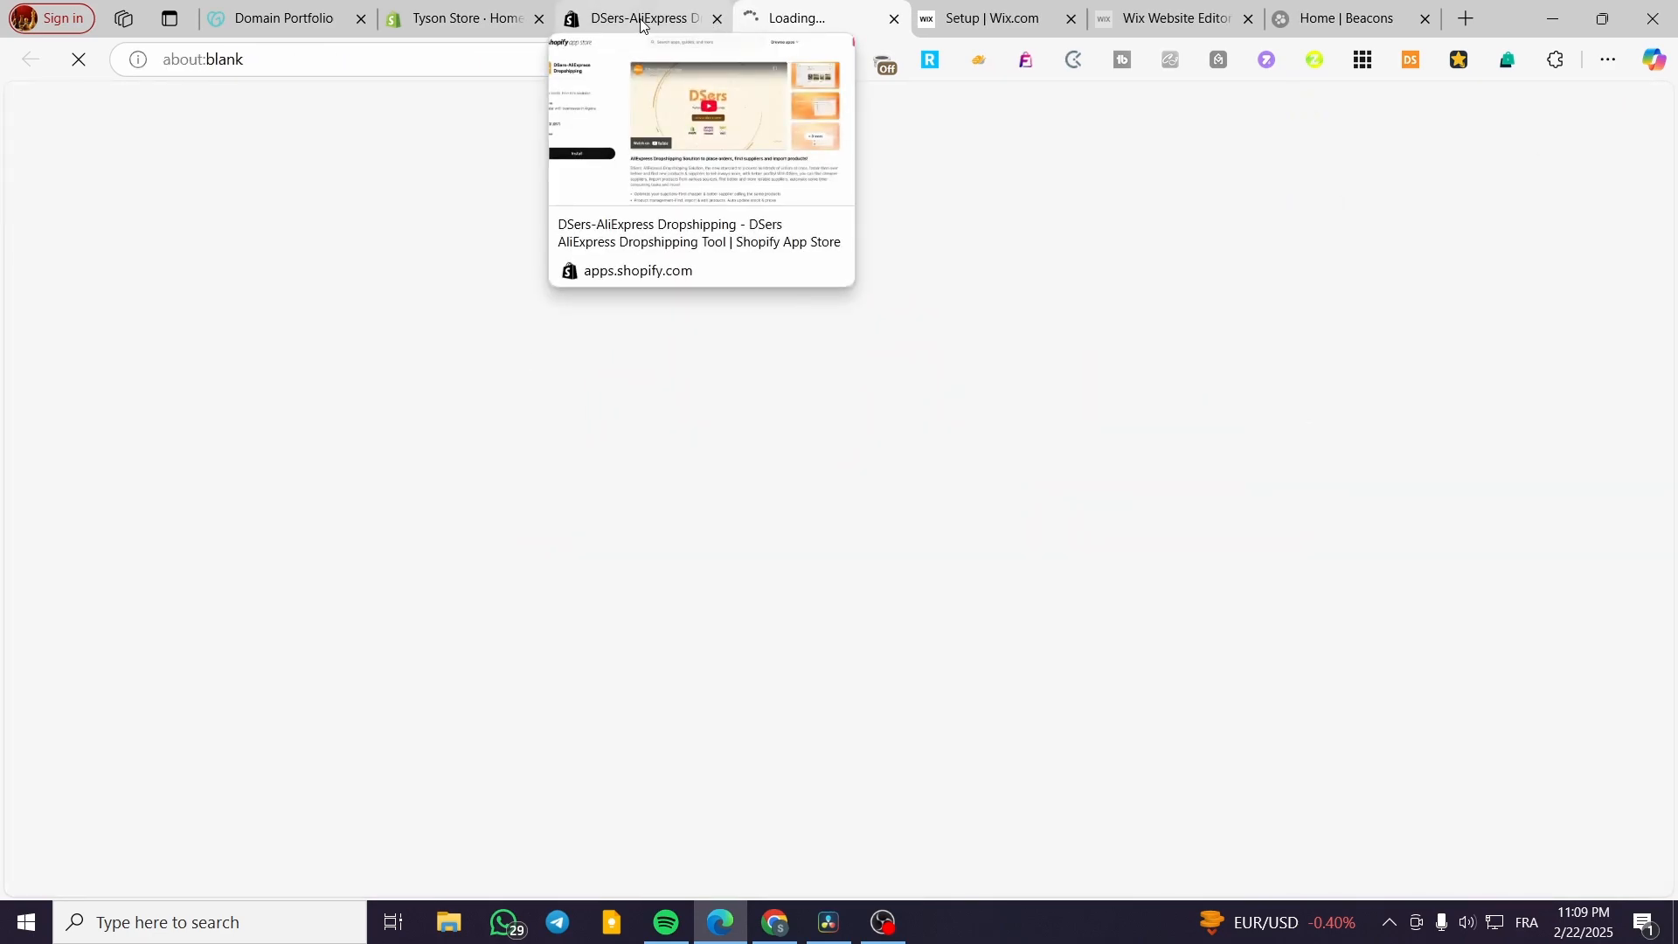
left_click(695, 19)
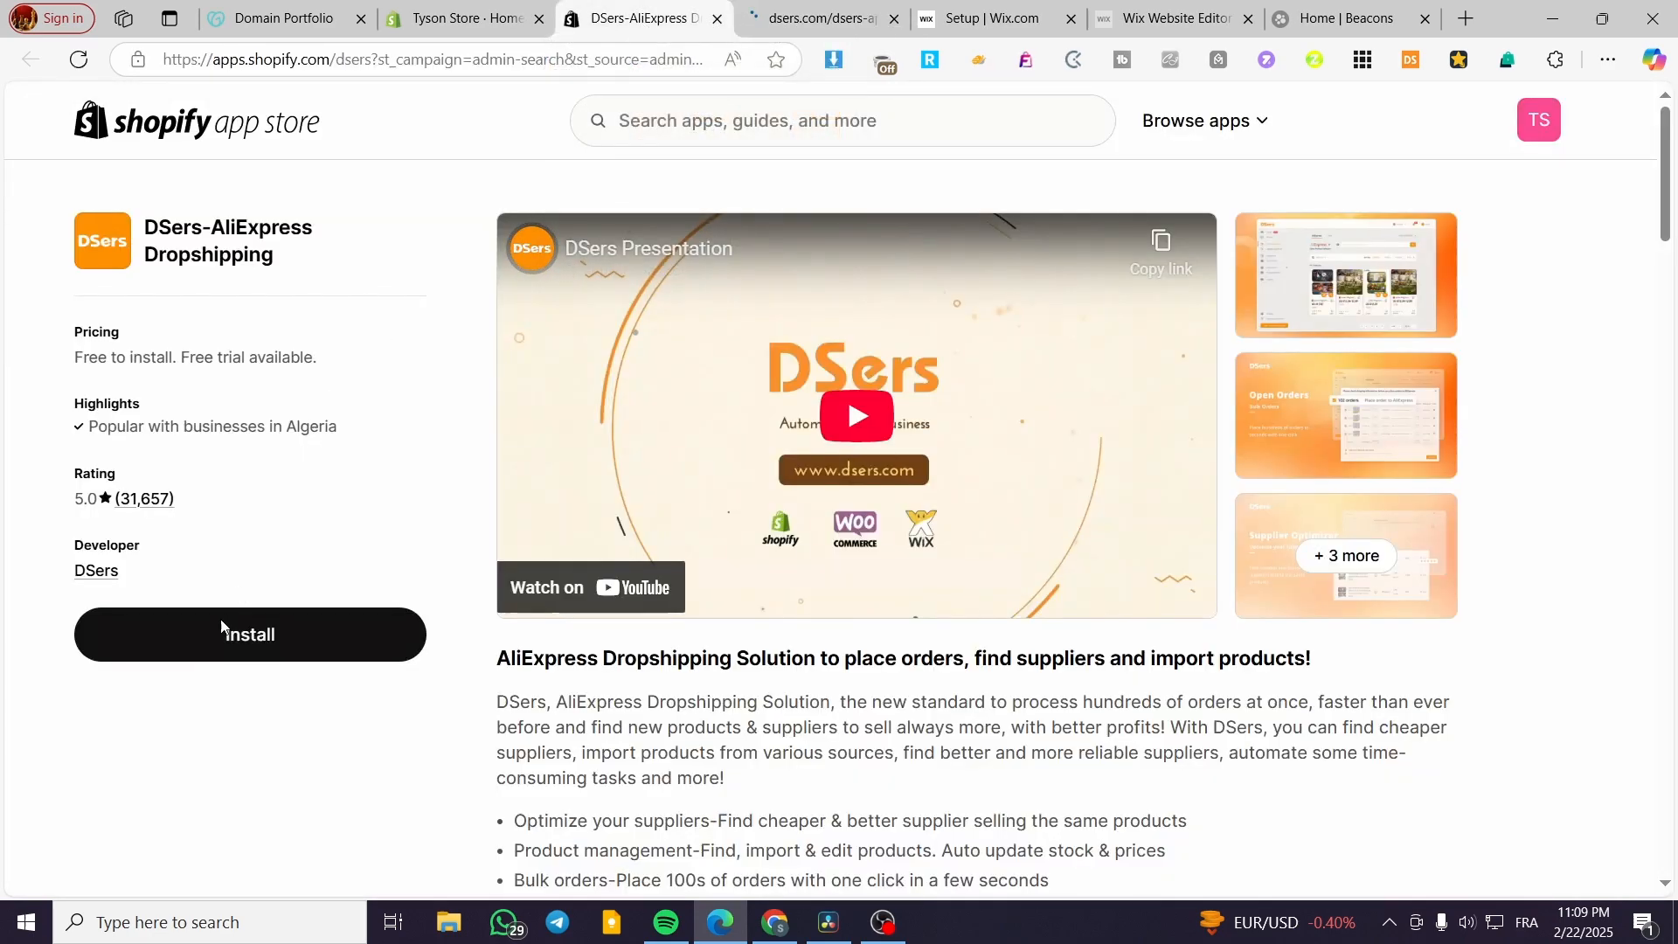
left_click(780, 29)
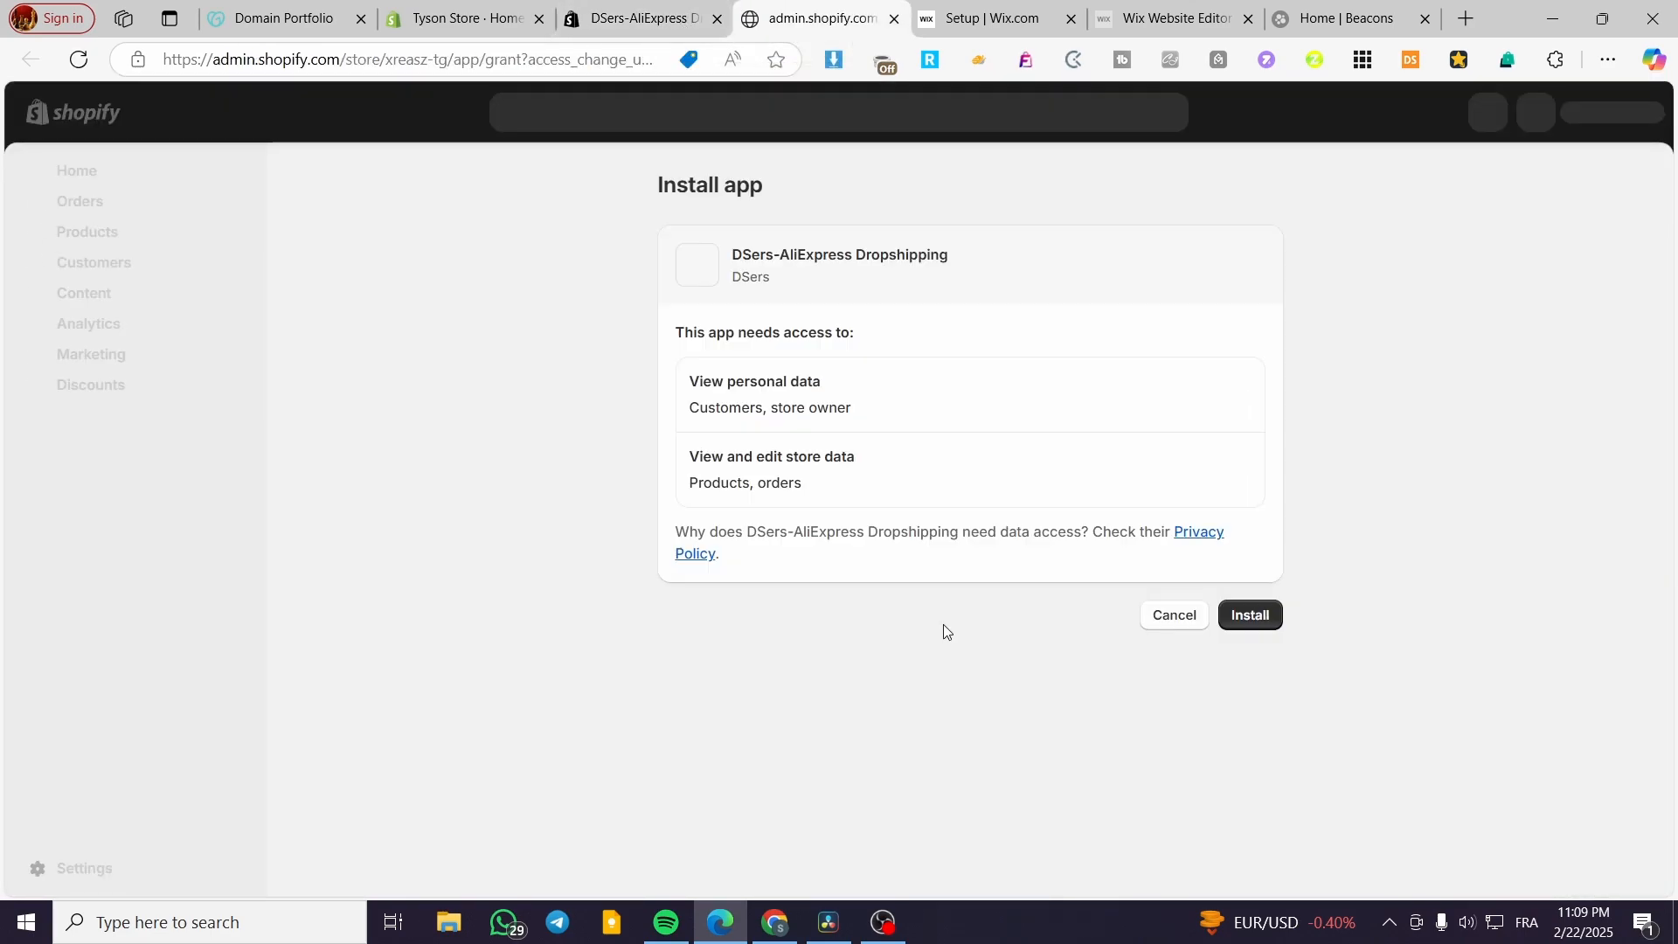
left_click(1252, 616)
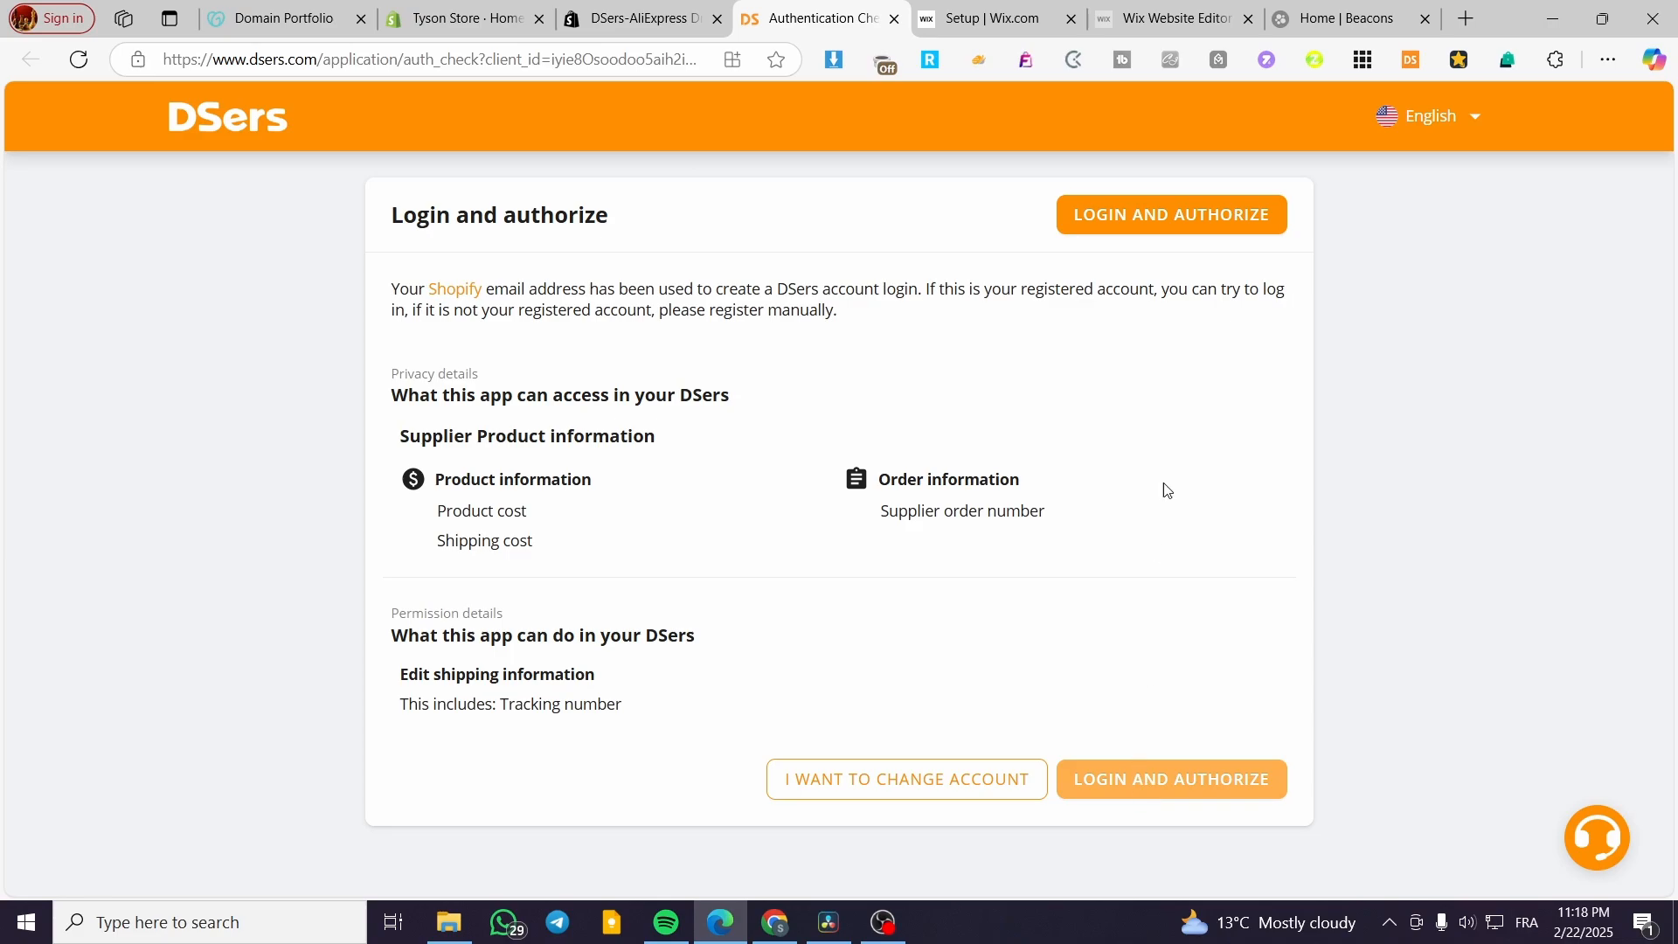
Proceed to the DSers login, enter the account password, and authorize the connection with Shopify.
left_click(1197, 232)
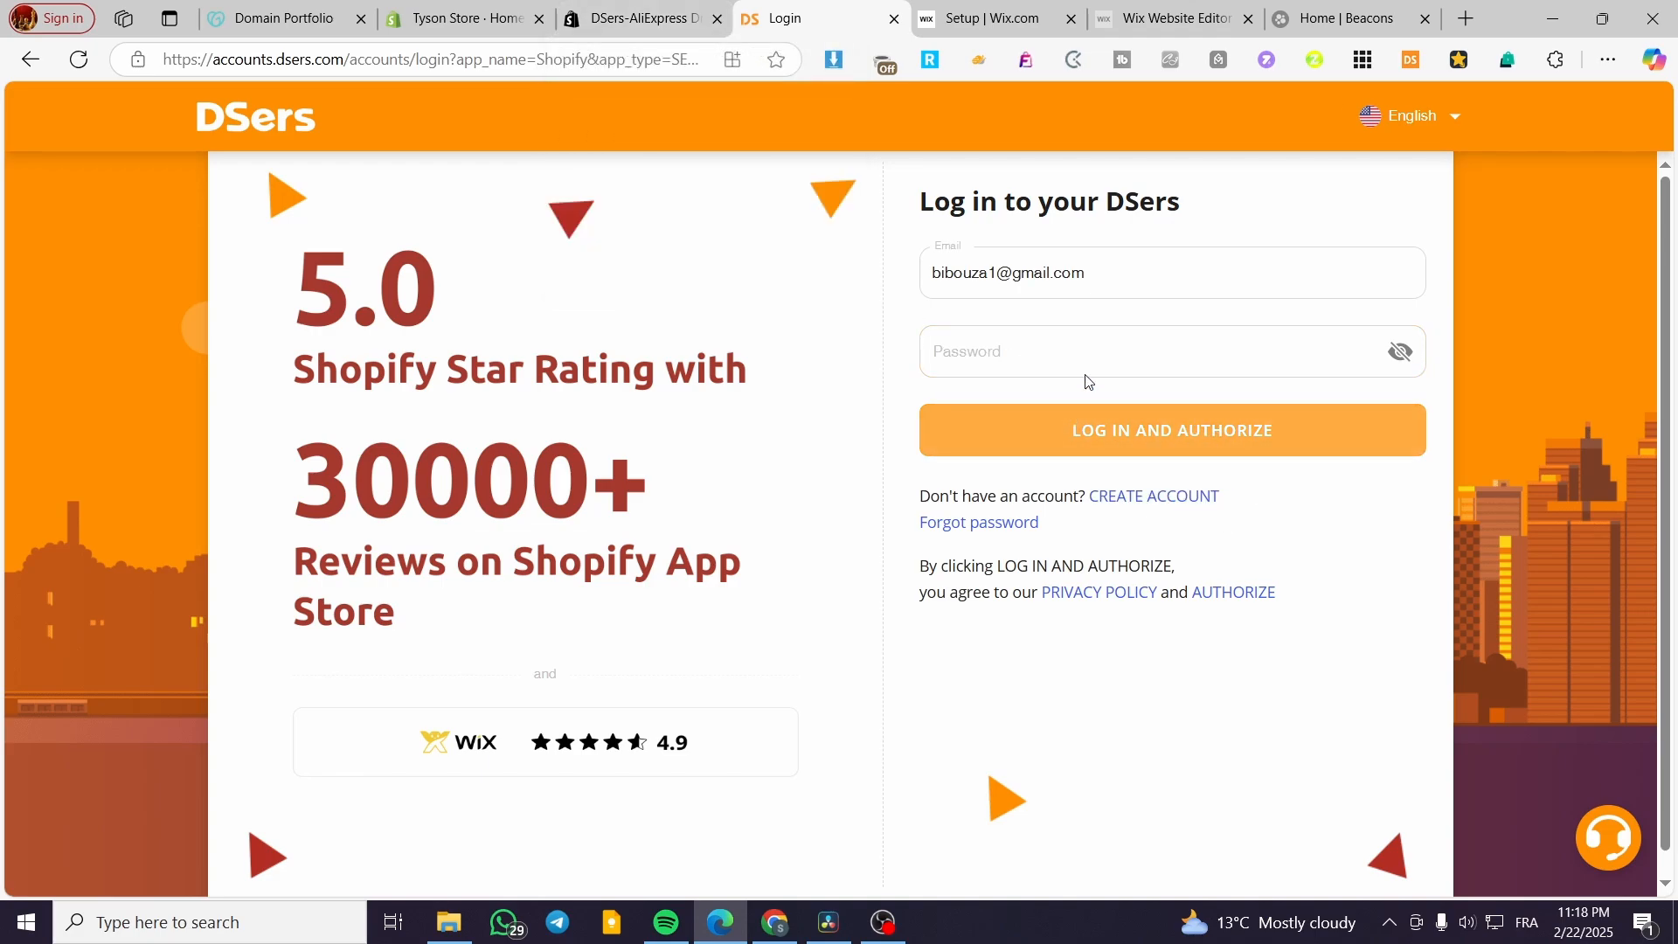
left_click(1158, 349)
type("•")
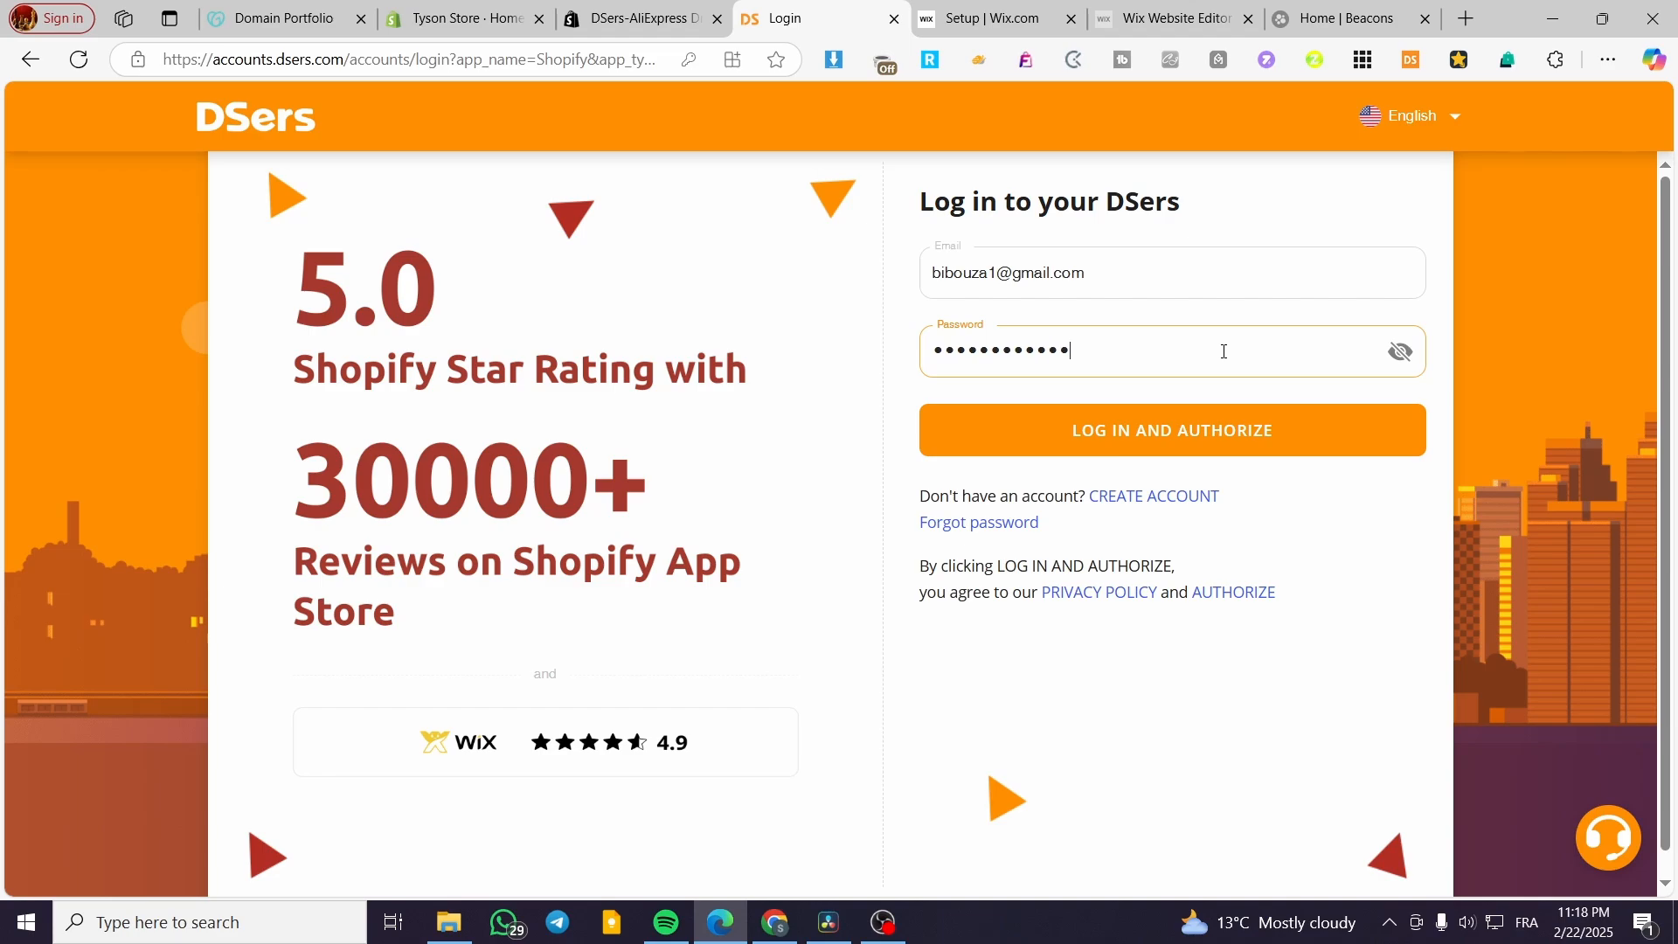
left_click(1199, 422)
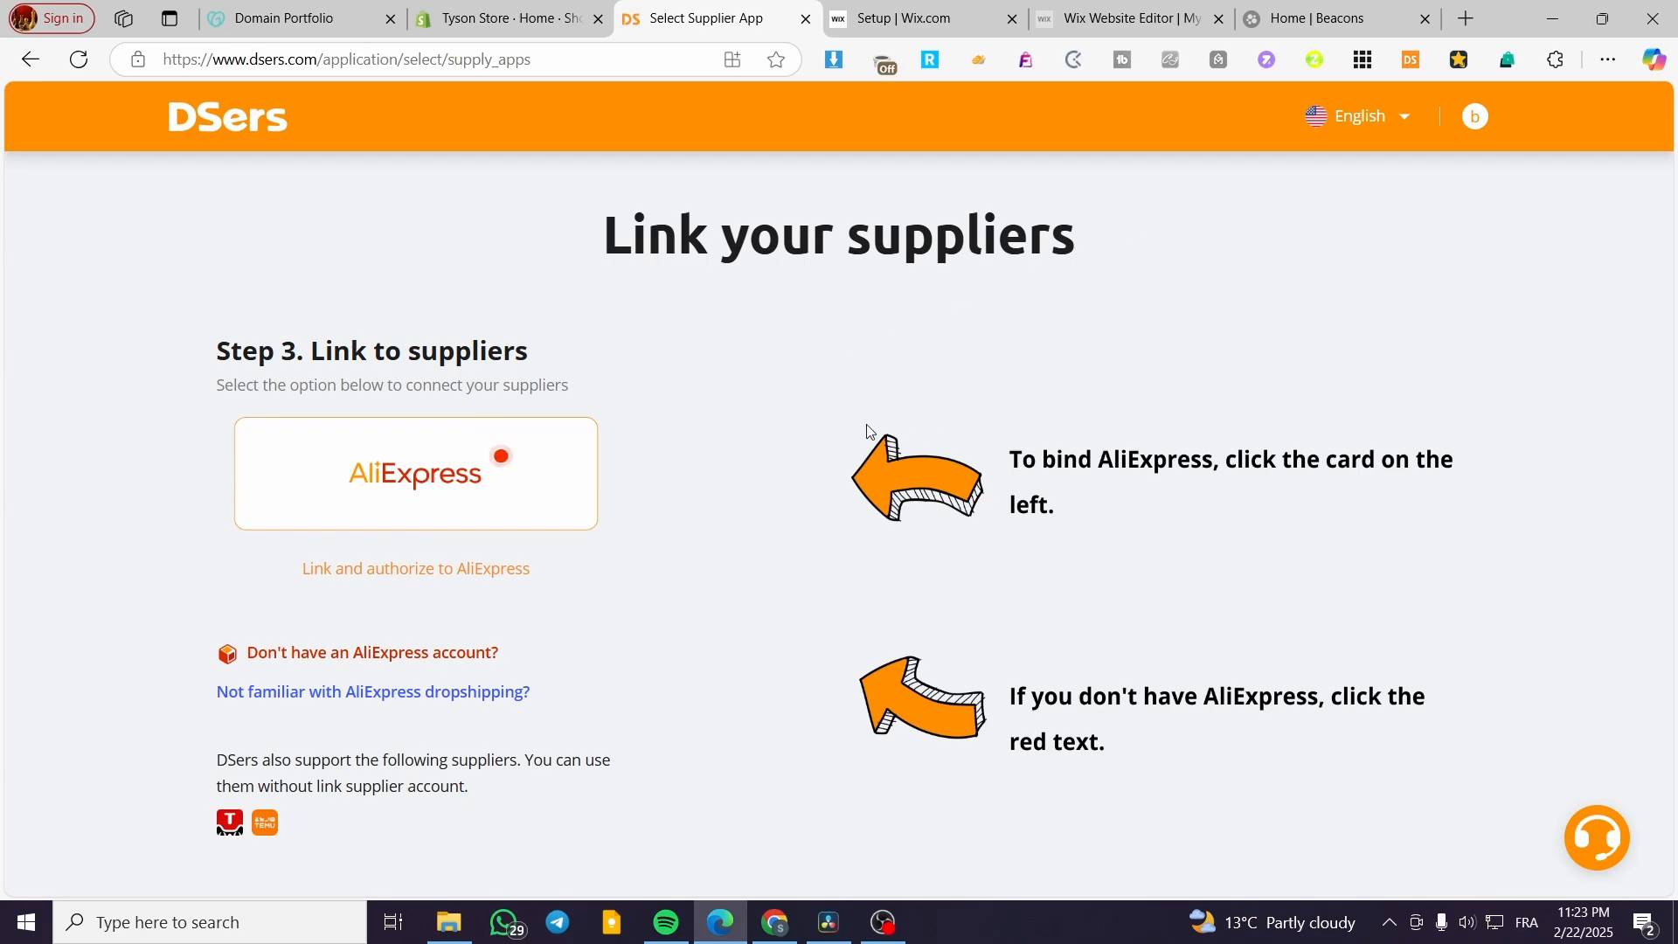
Link AliExpress as the DSers supplier, signing in with the account email and password and completing the slide verification.
left_click(444, 465)
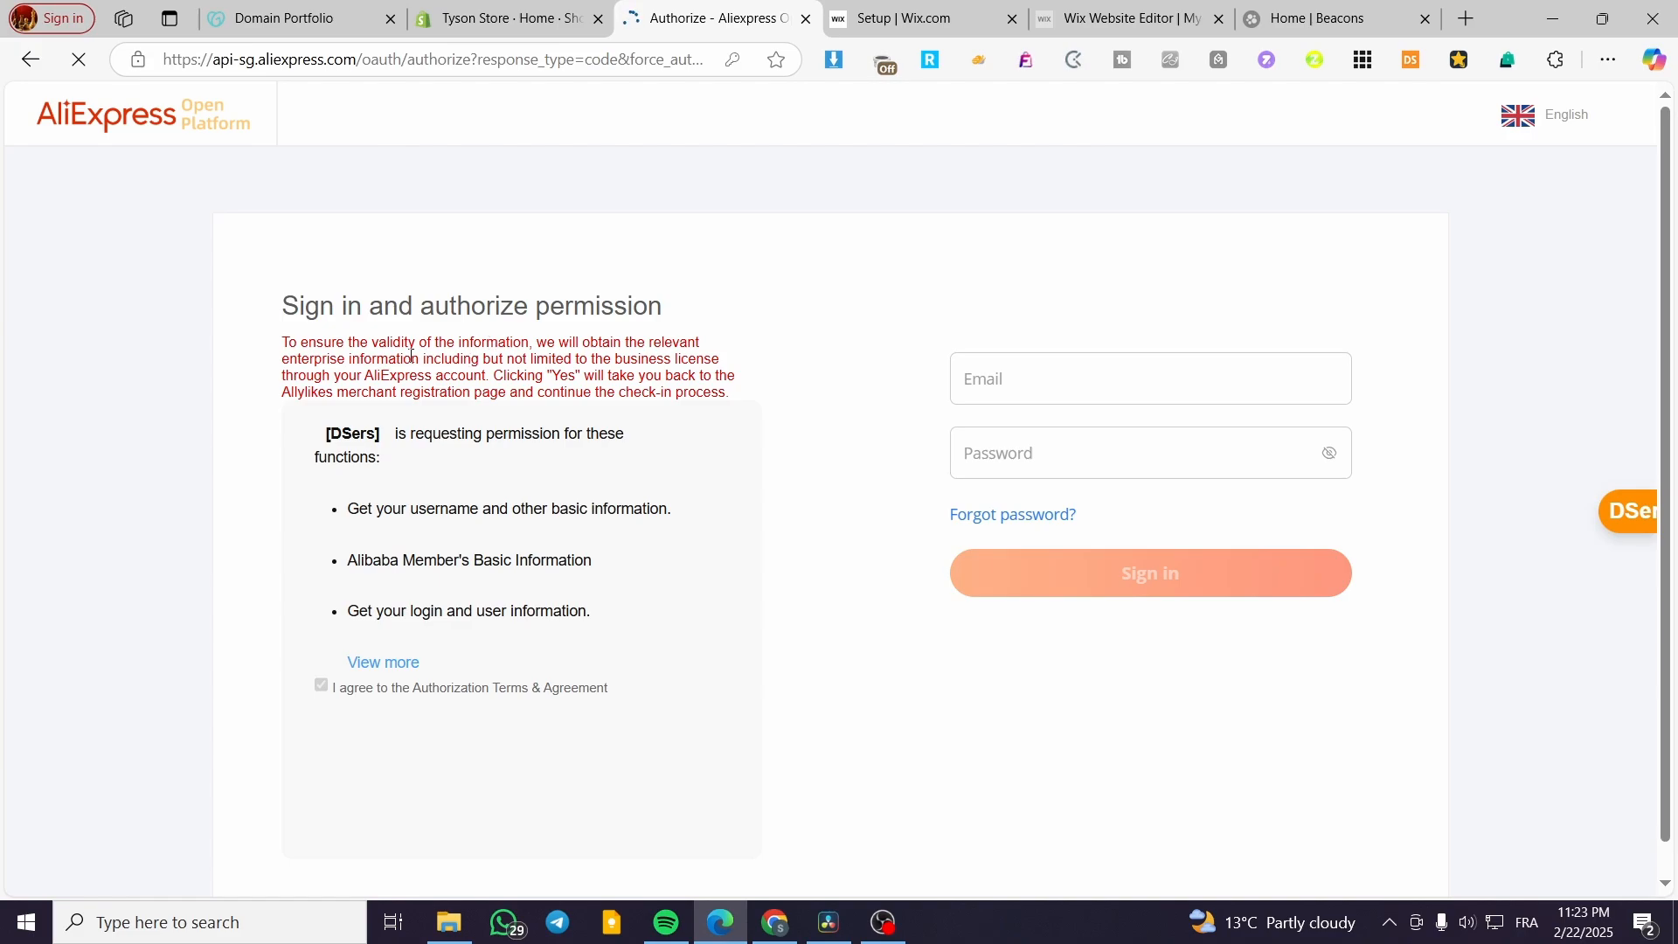
left_click(1041, 382)
left_click(1078, 449)
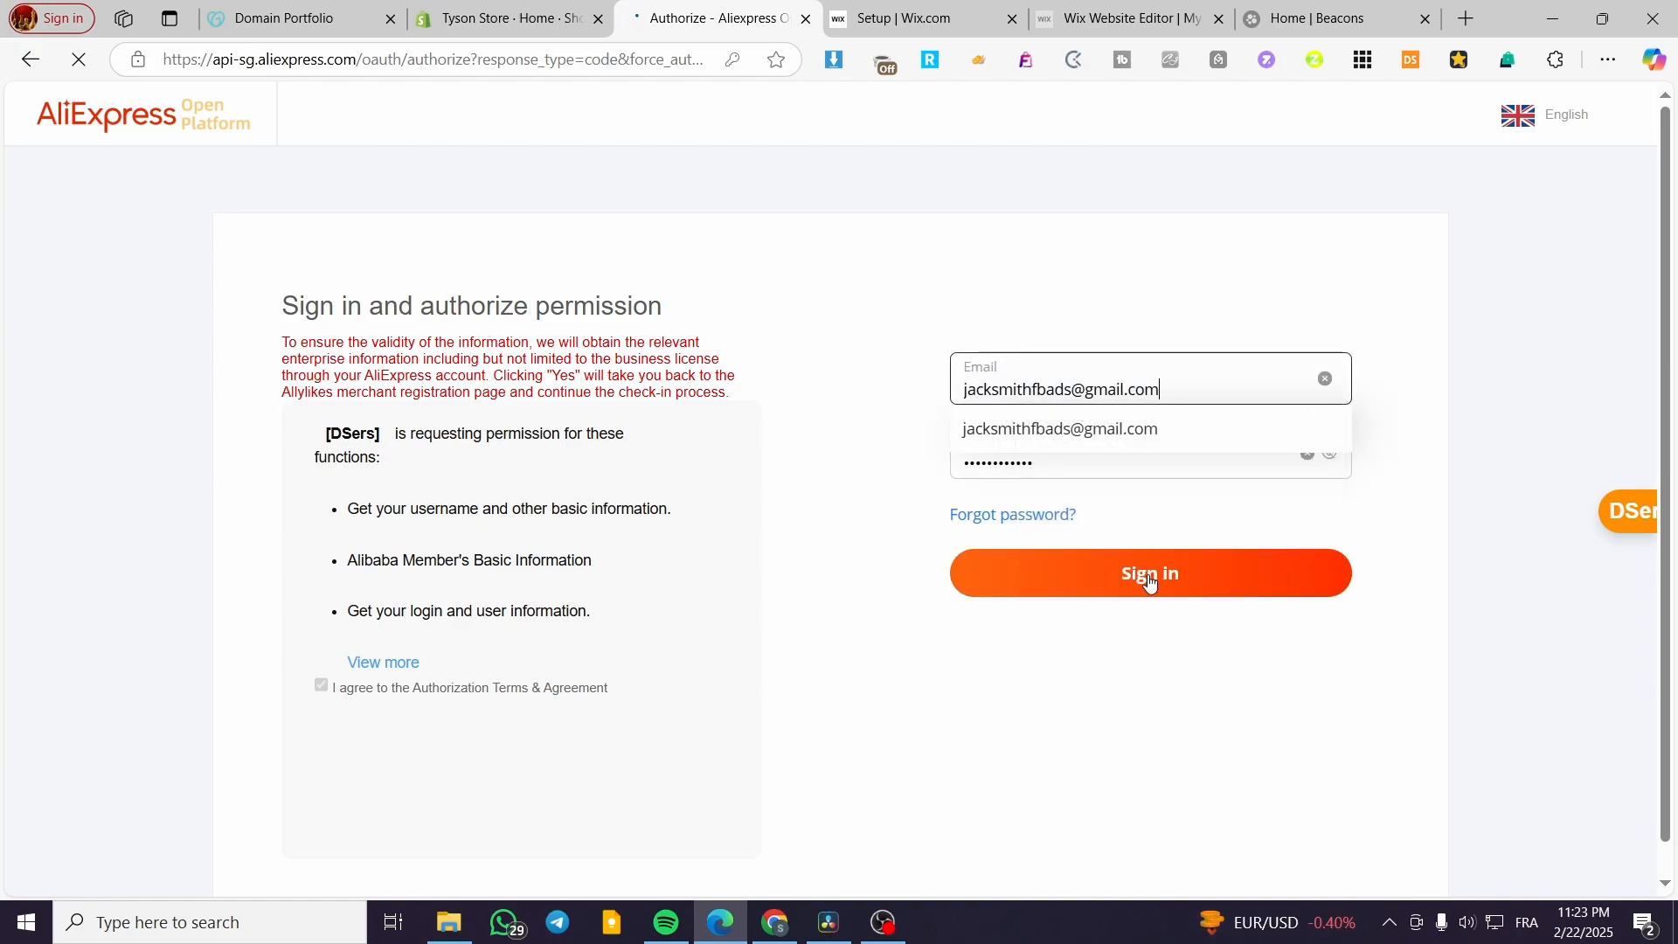
left_click(1149, 581)
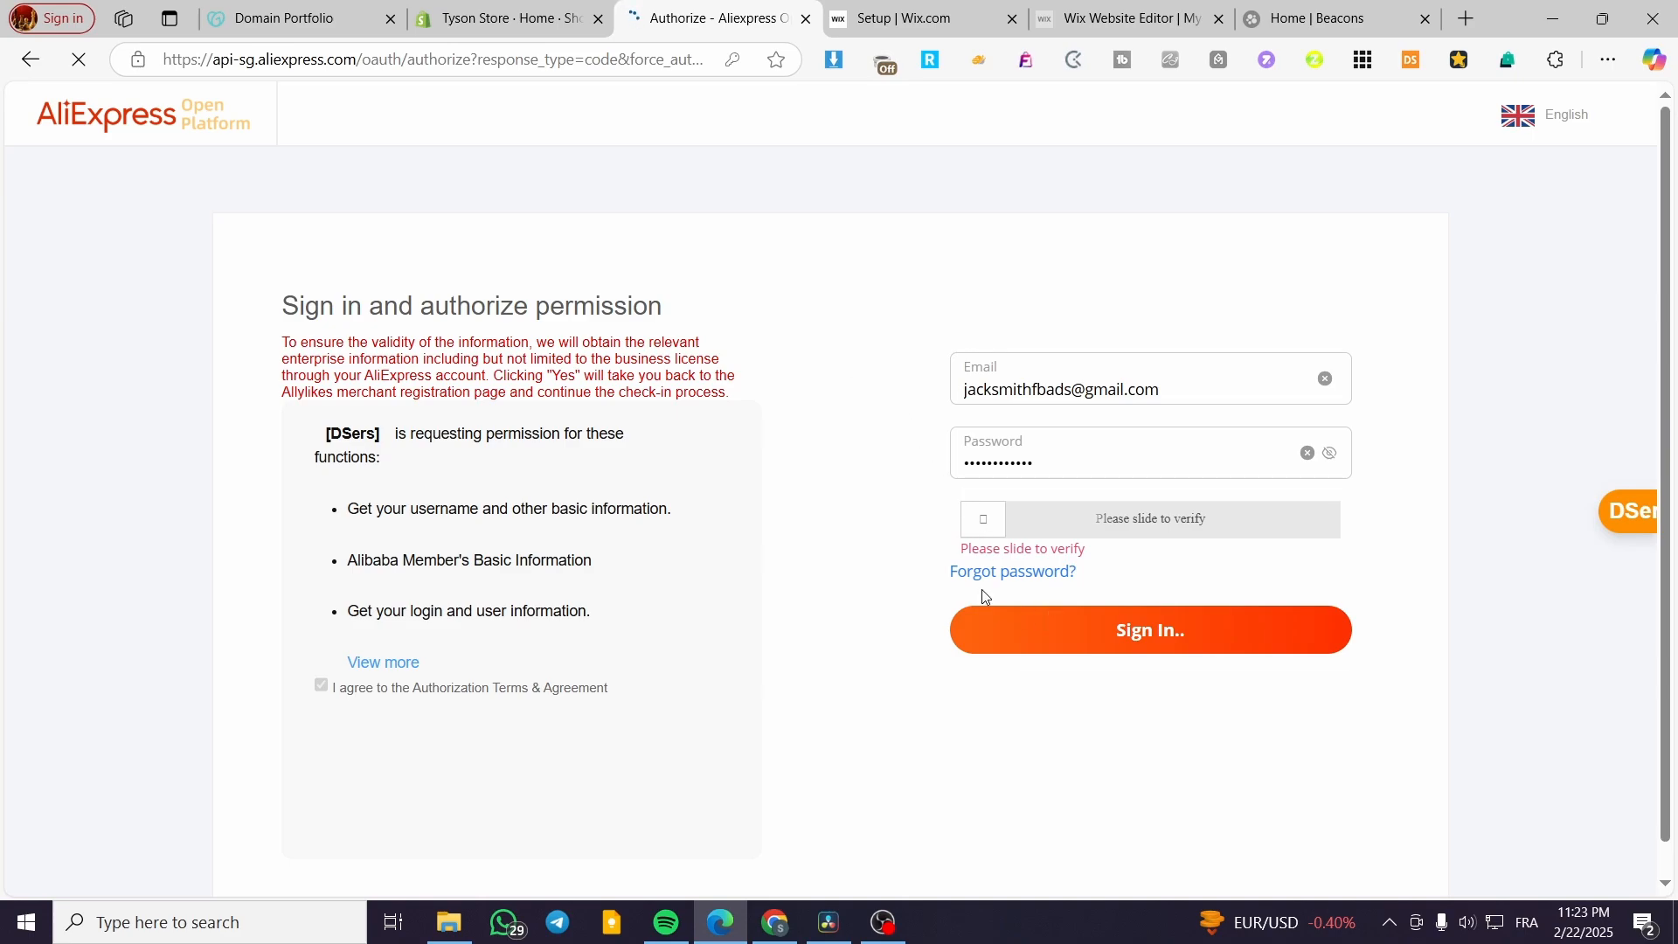
left_click_drag(981, 524, 1385, 565)
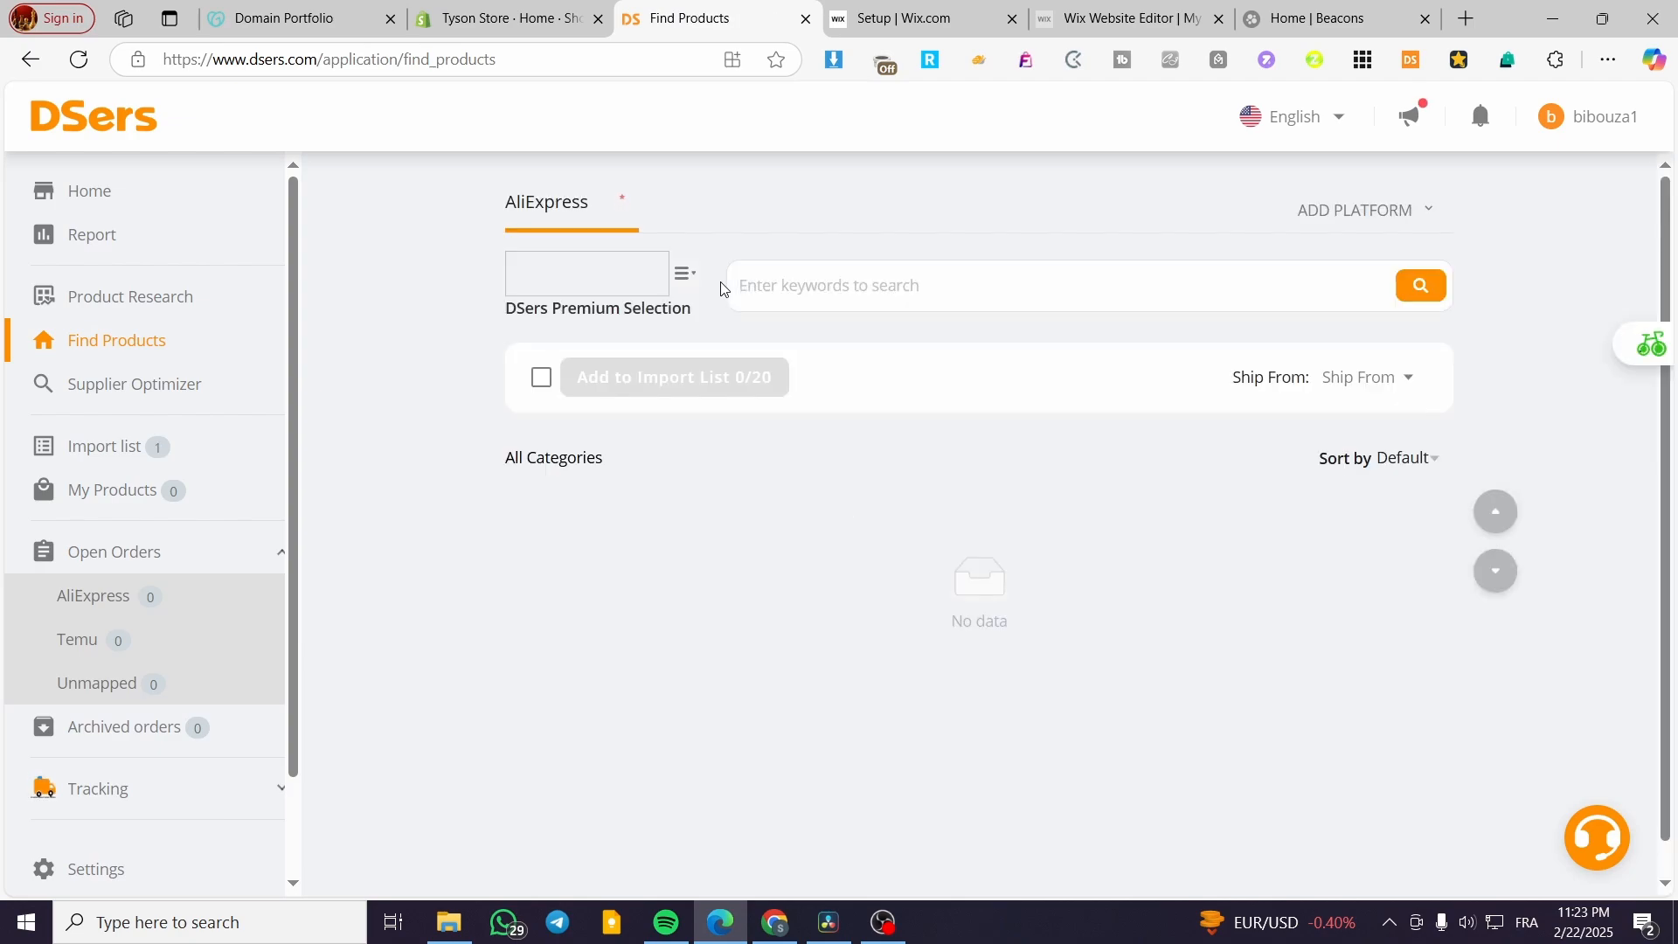
Look at the Shopify admin and the GoDaddy domain portfolio, and return to the DSers product finder.
left_click(494, 13)
left_click(280, 7)
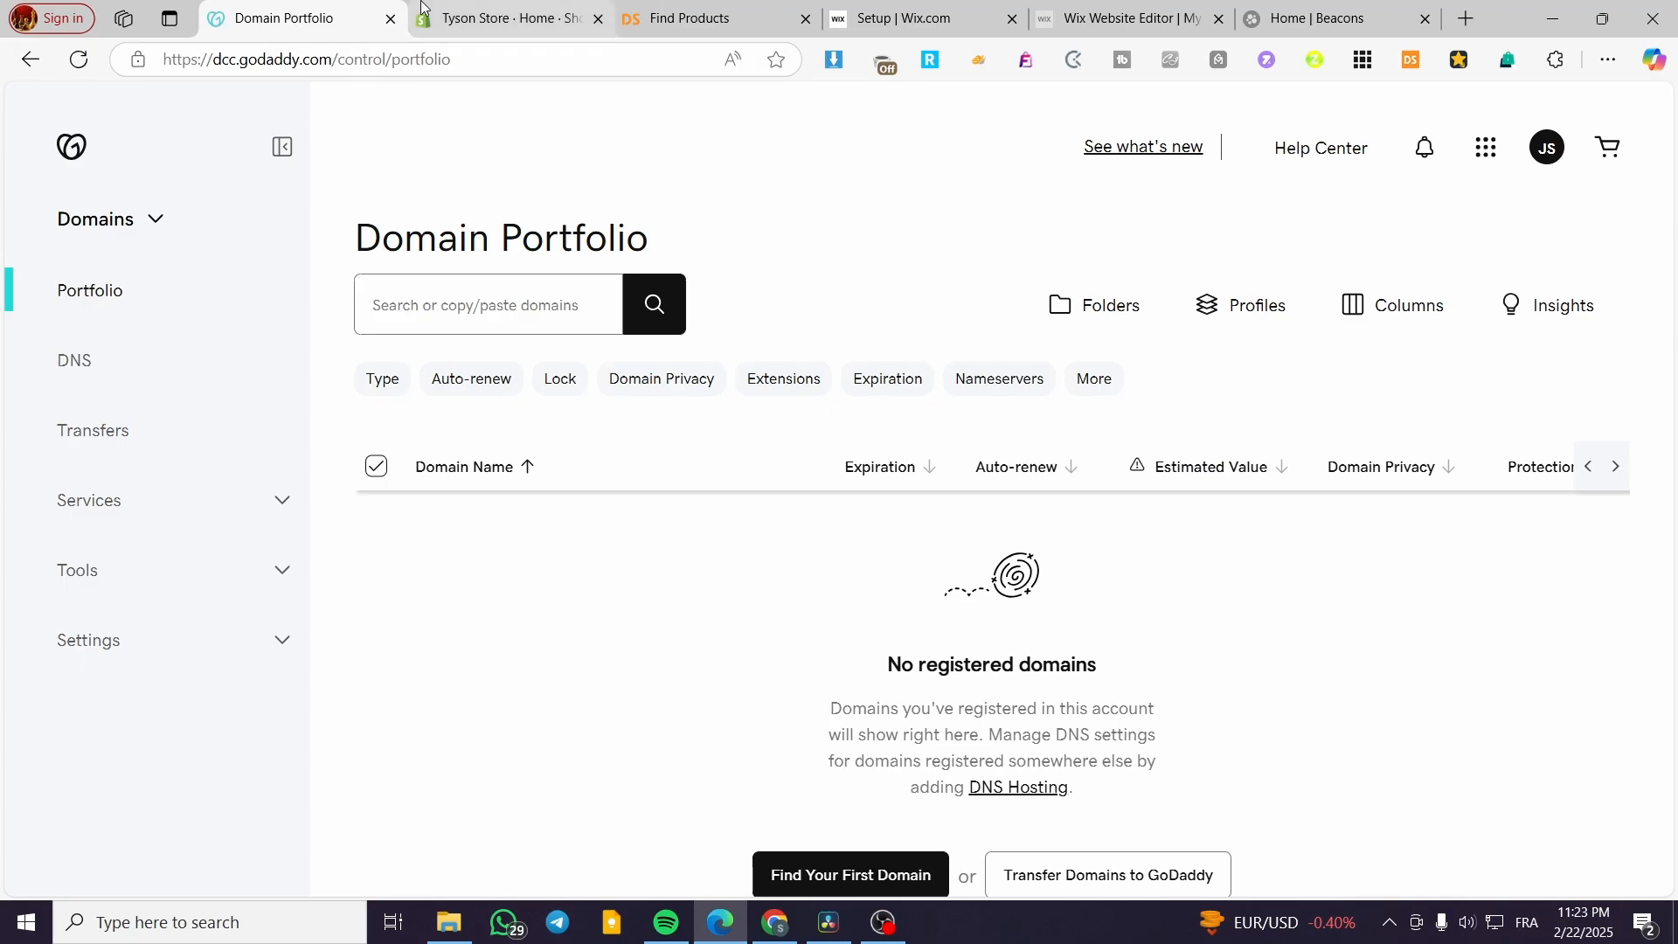
left_click(515, 7)
left_click(697, 13)
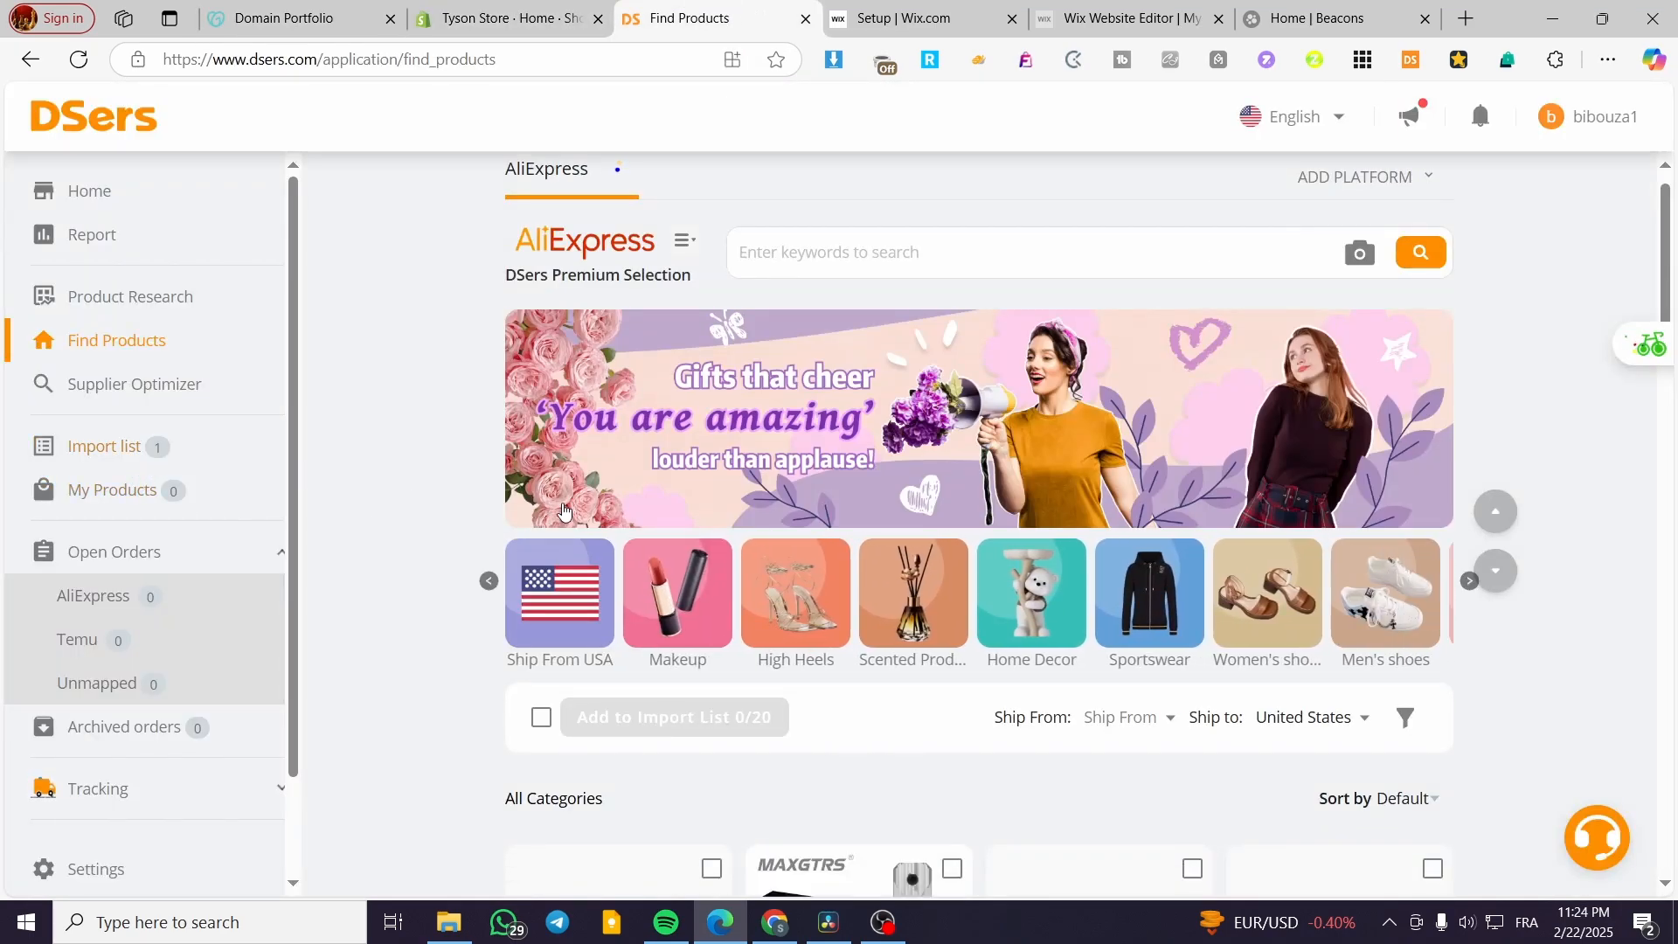
Browse the AliExpress products in DSers, open the 2pcs H1 Super Led bulbs listing, and close it.
scroll(909, 865, "down", 6)
scroll(1334, 570, "up", 1)
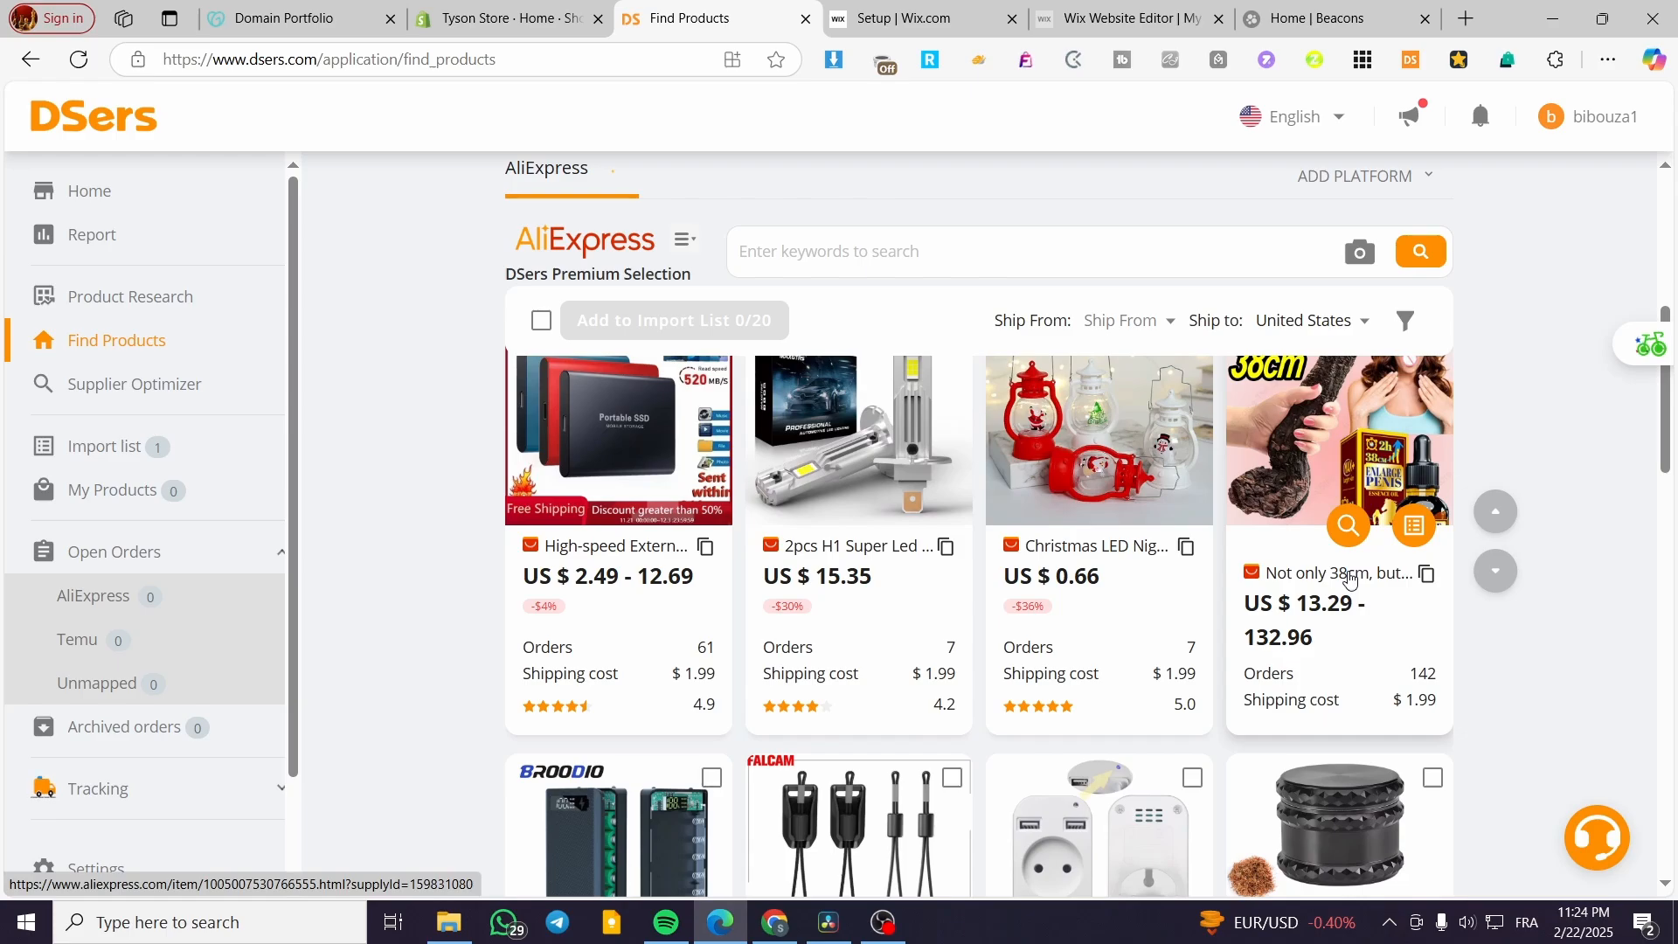
scroll(1349, 579, "down", 2)
scroll(1548, 574, "up", 3)
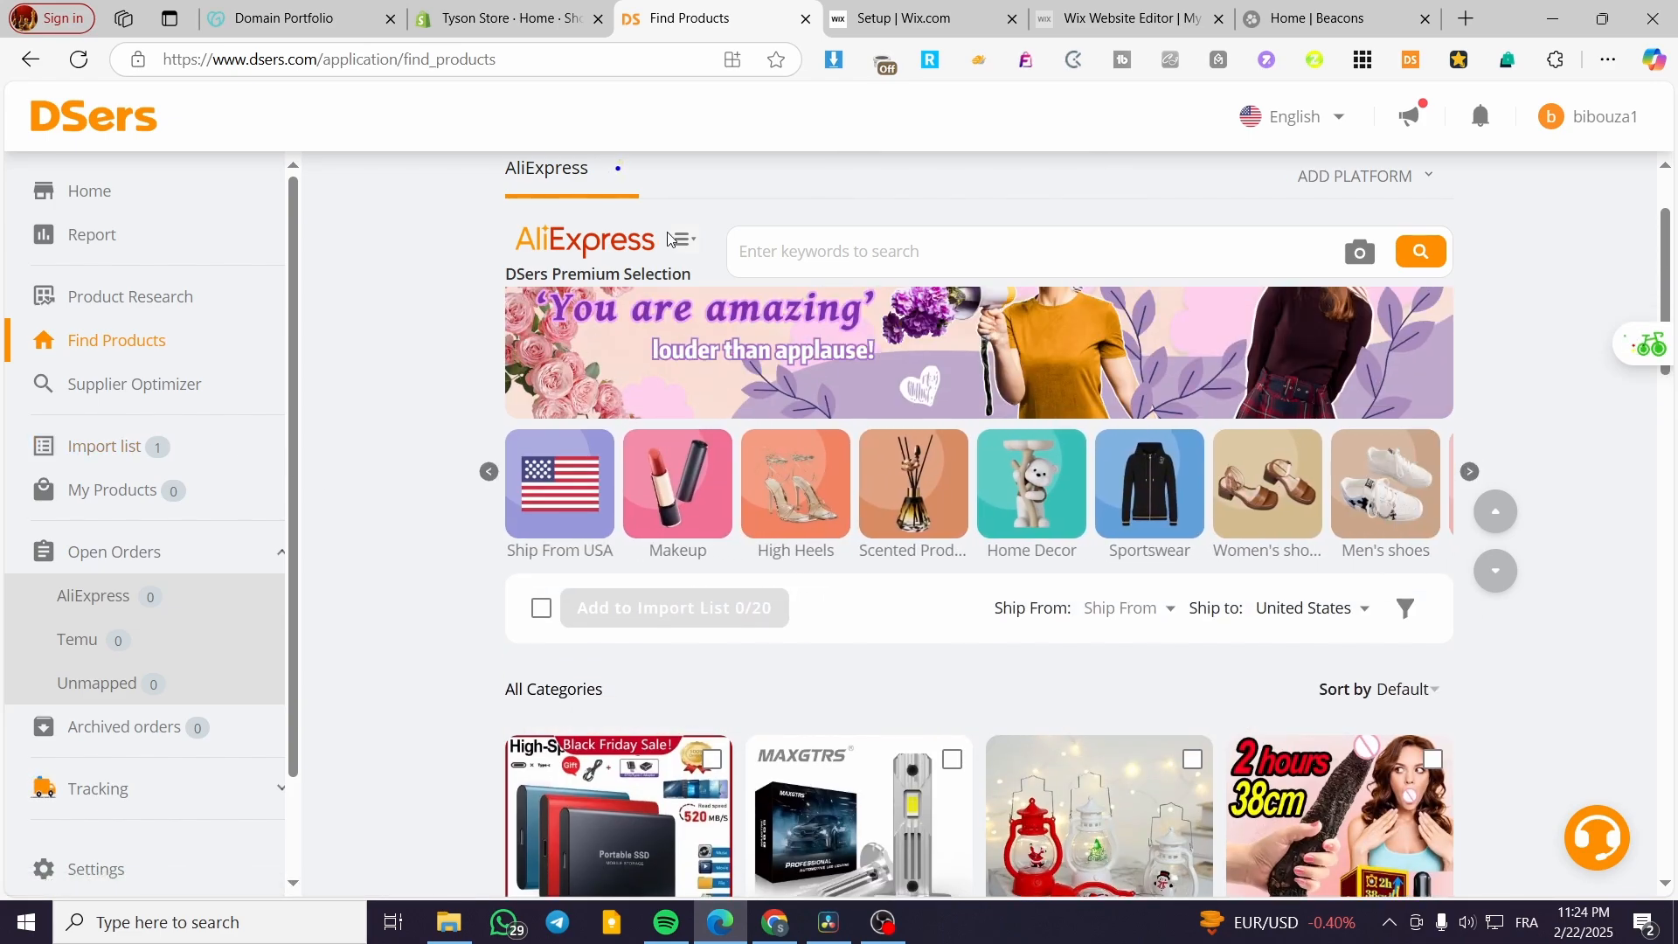
left_click(688, 243)
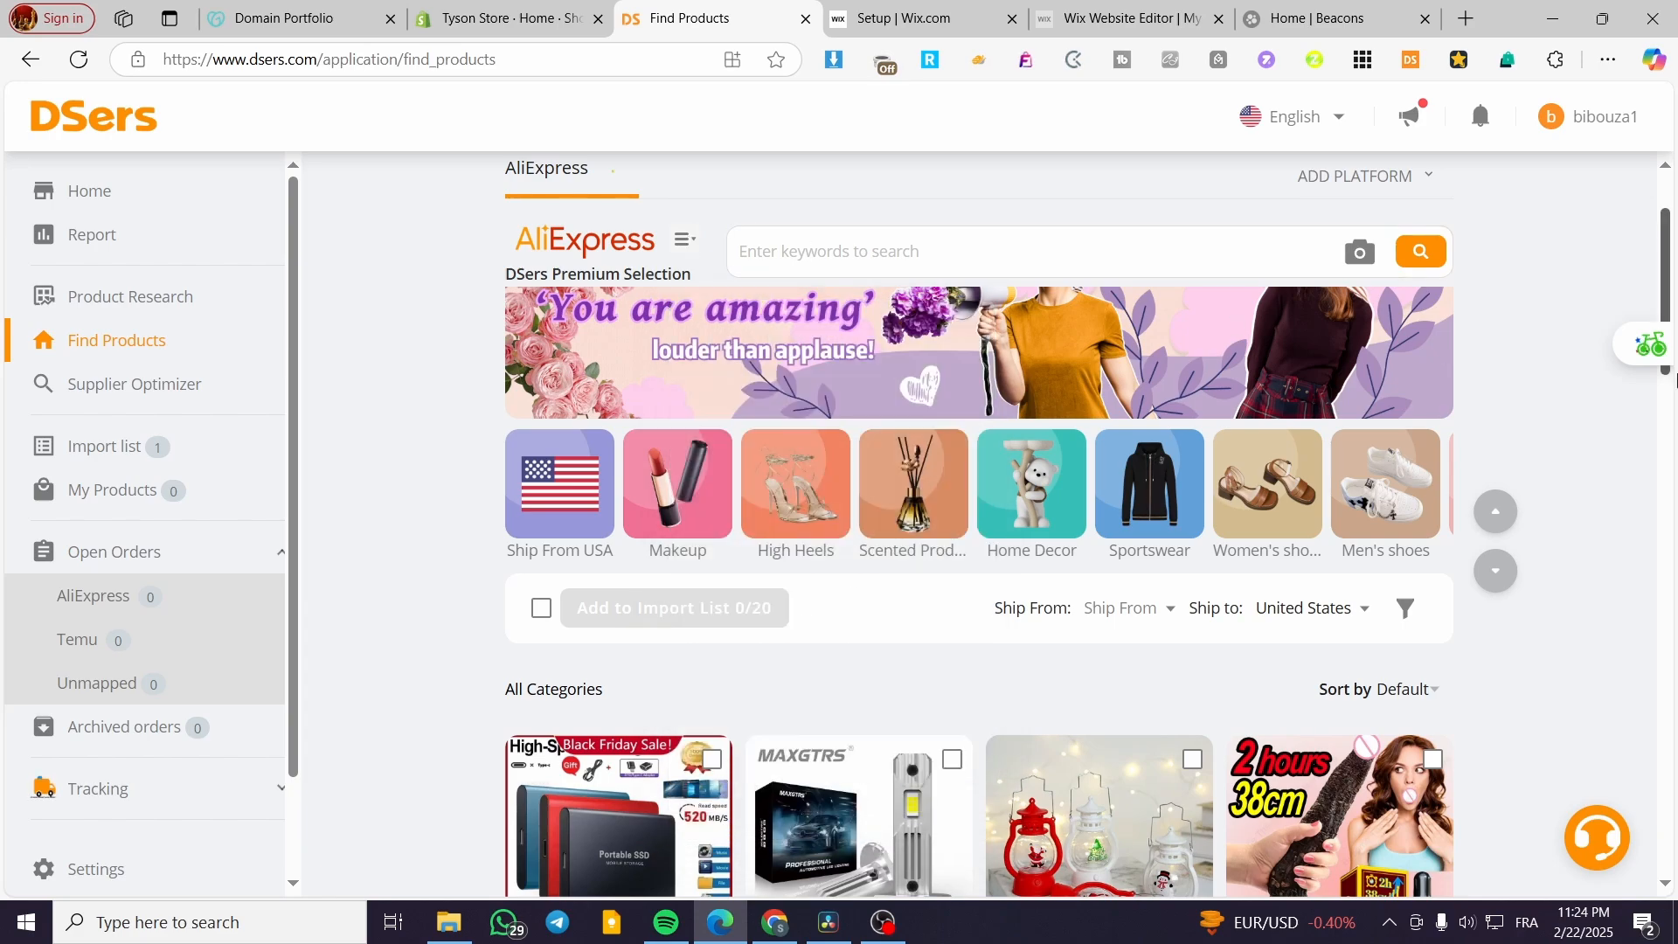
mouse_move(1416, 179)
scroll(802, 524, "down", 3)
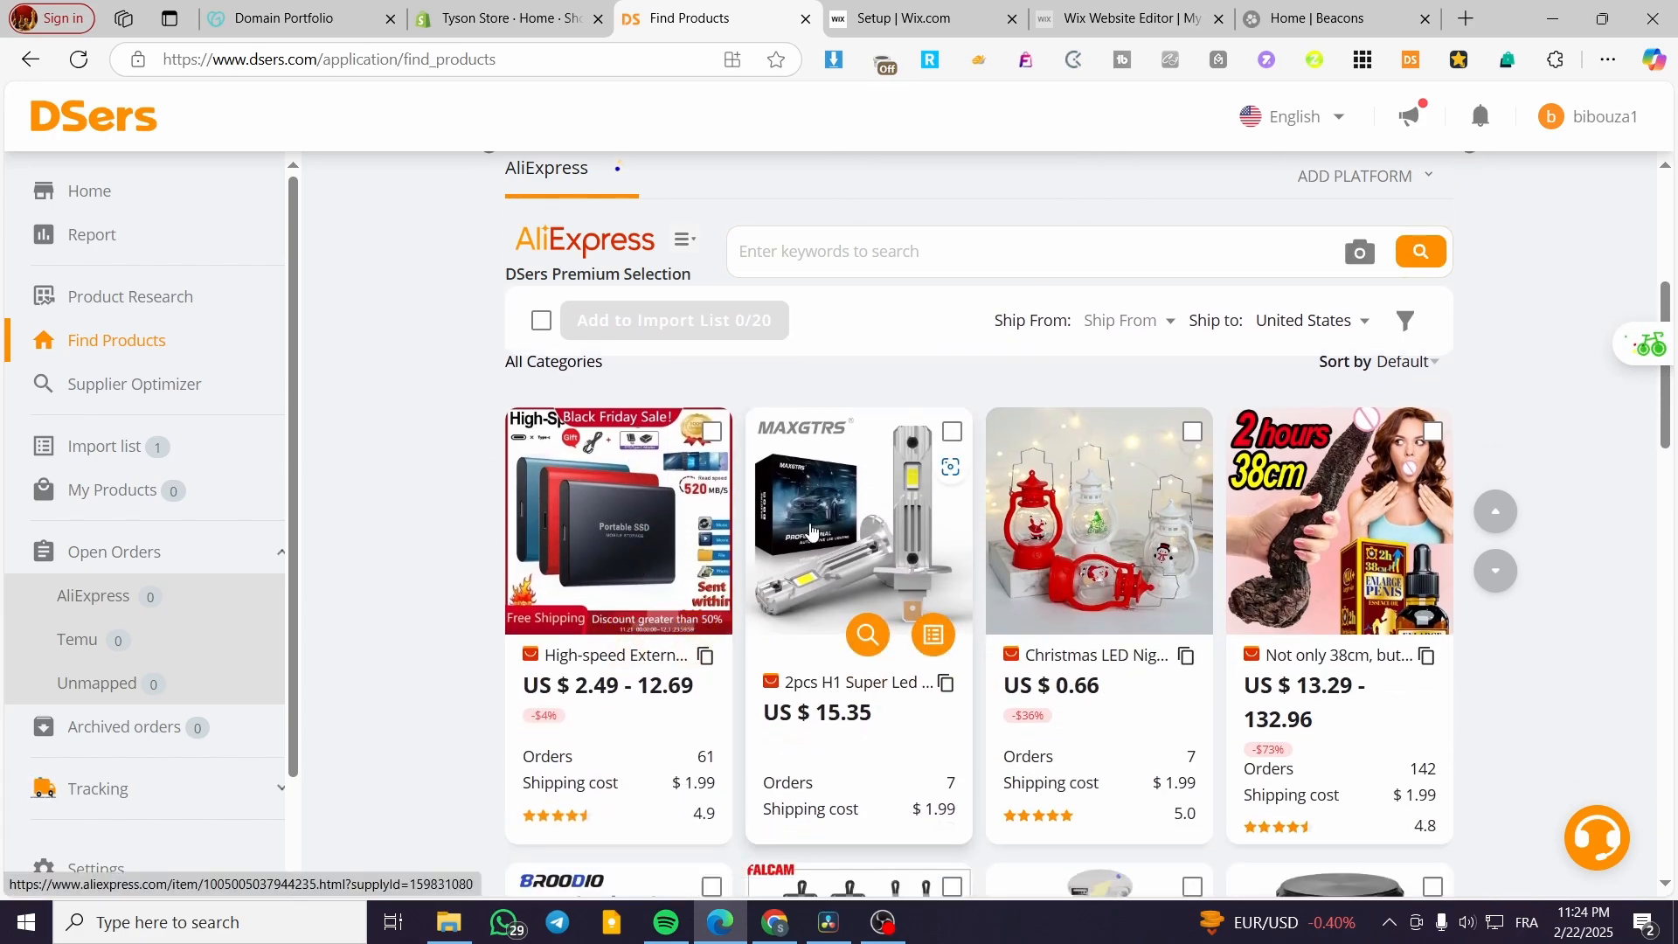
left_click(804, 552)
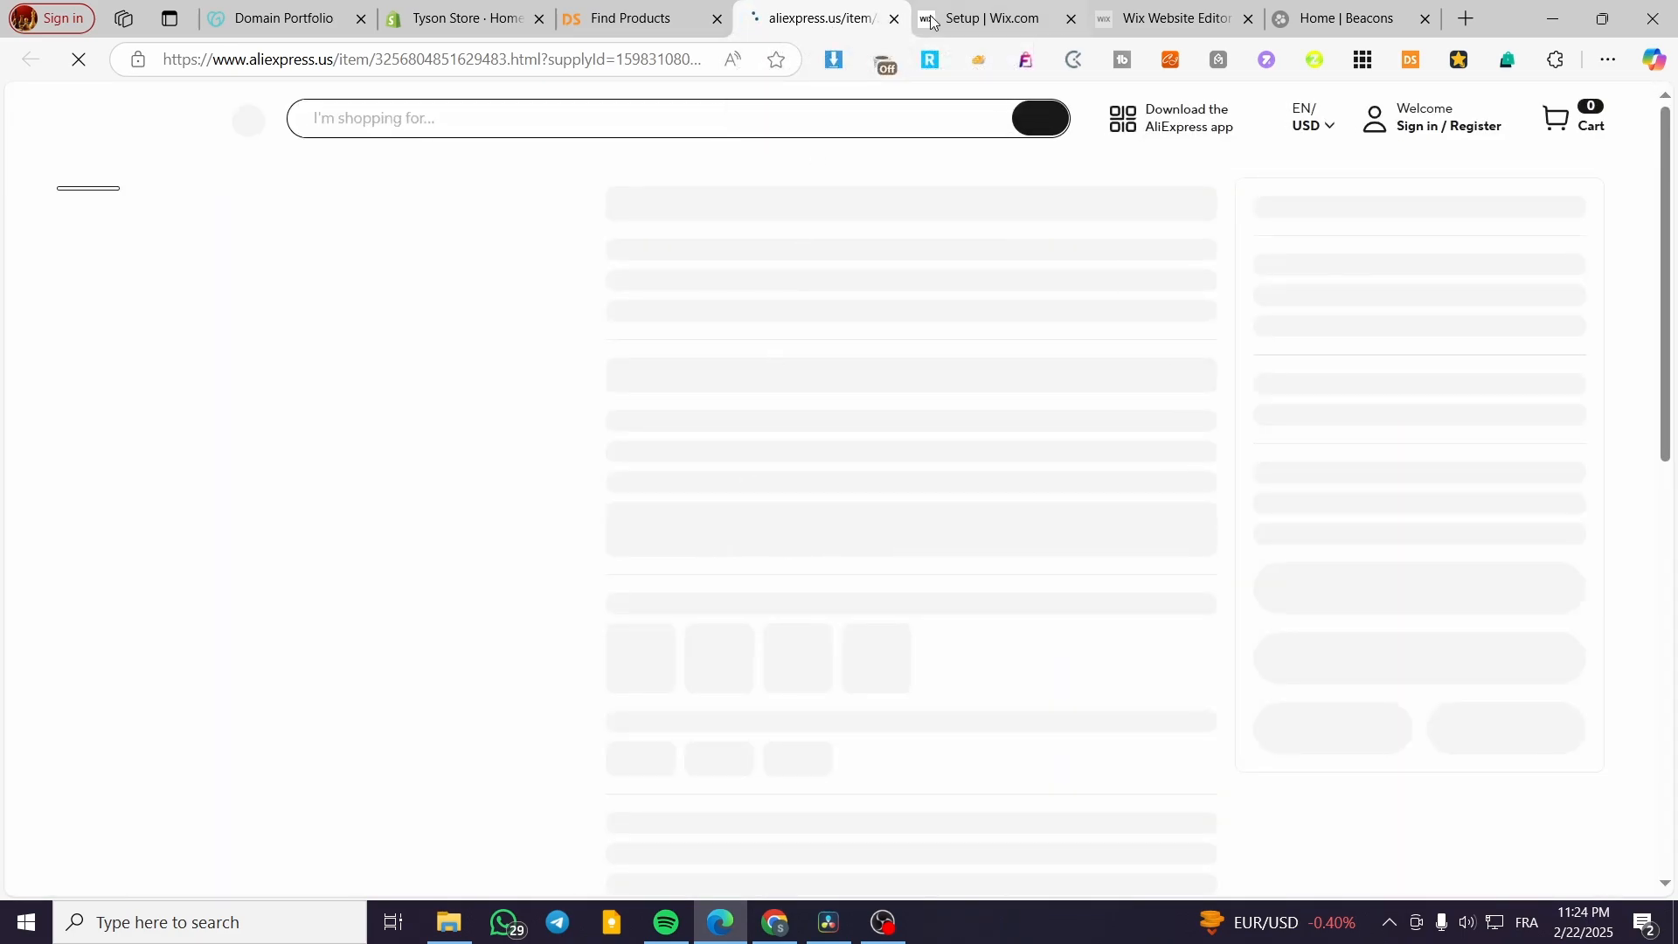
key("ctrl+w")
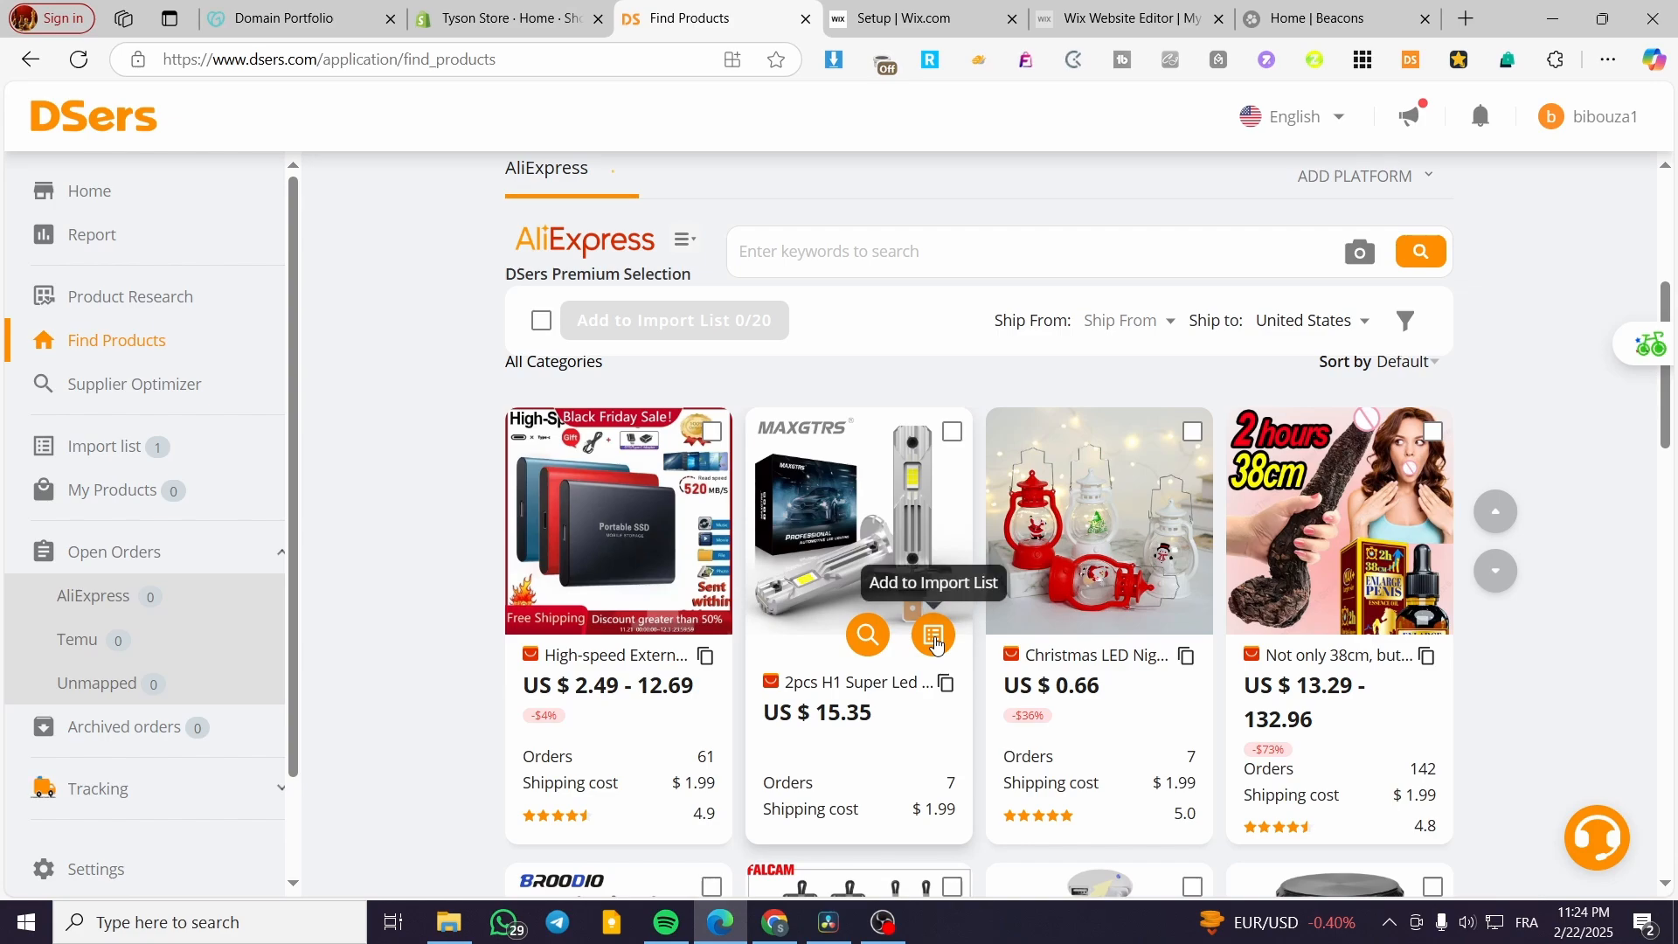
Add the 2pcs H1 Super Led bulbs to the import list and open that list.
left_click(934, 642)
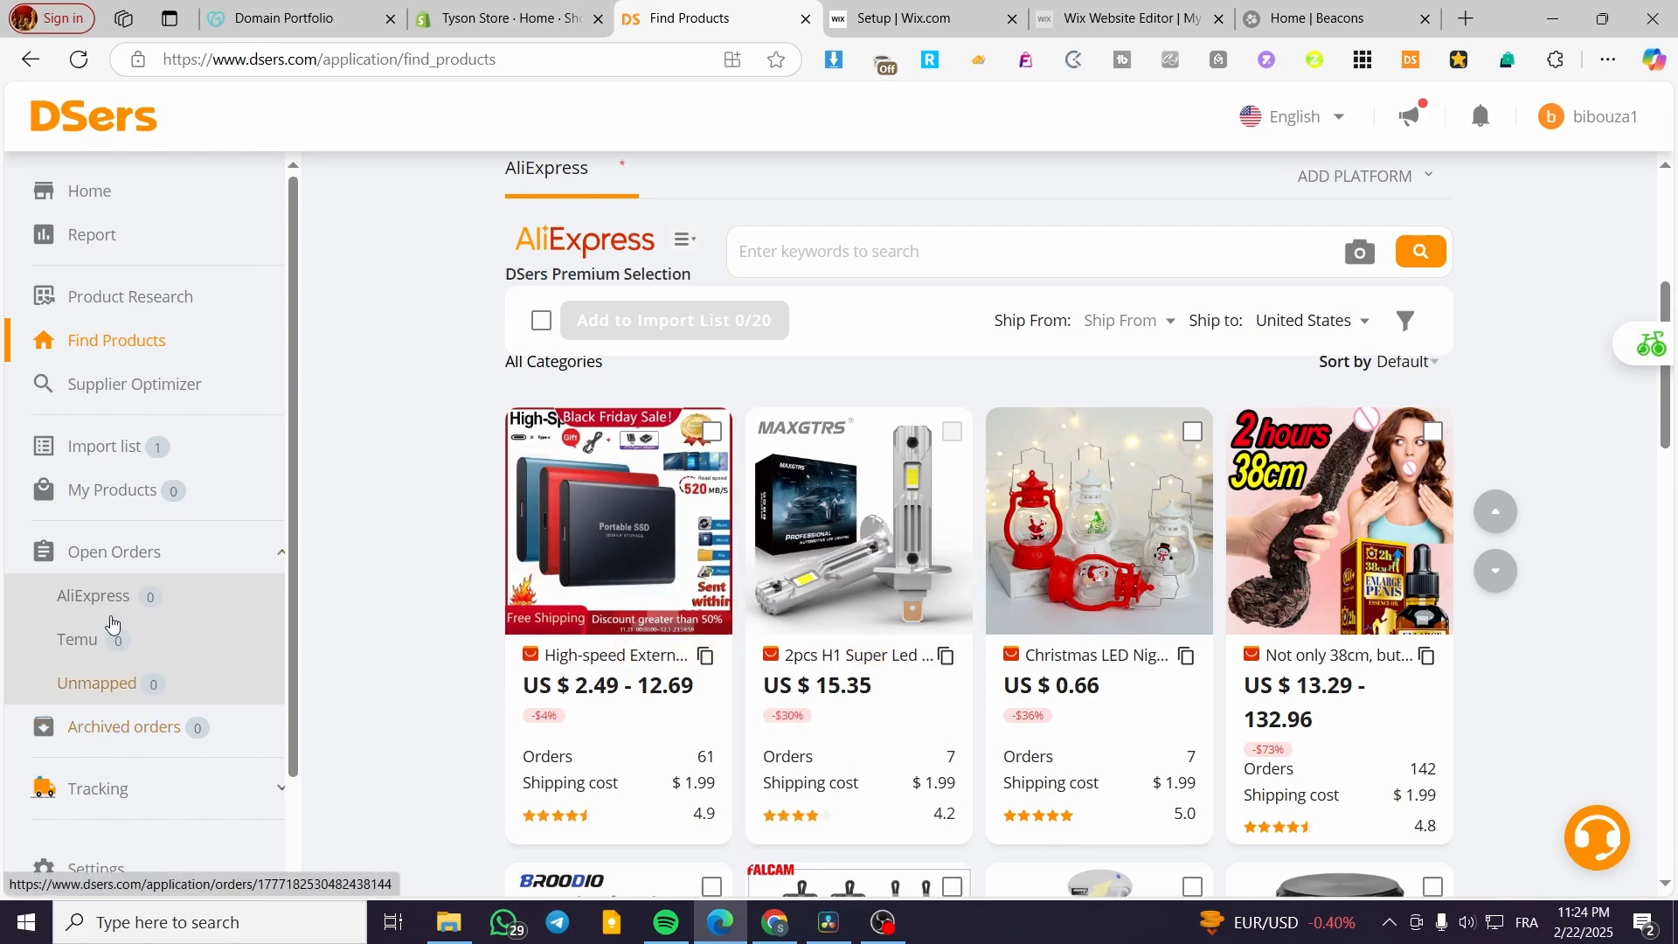
left_click(112, 444)
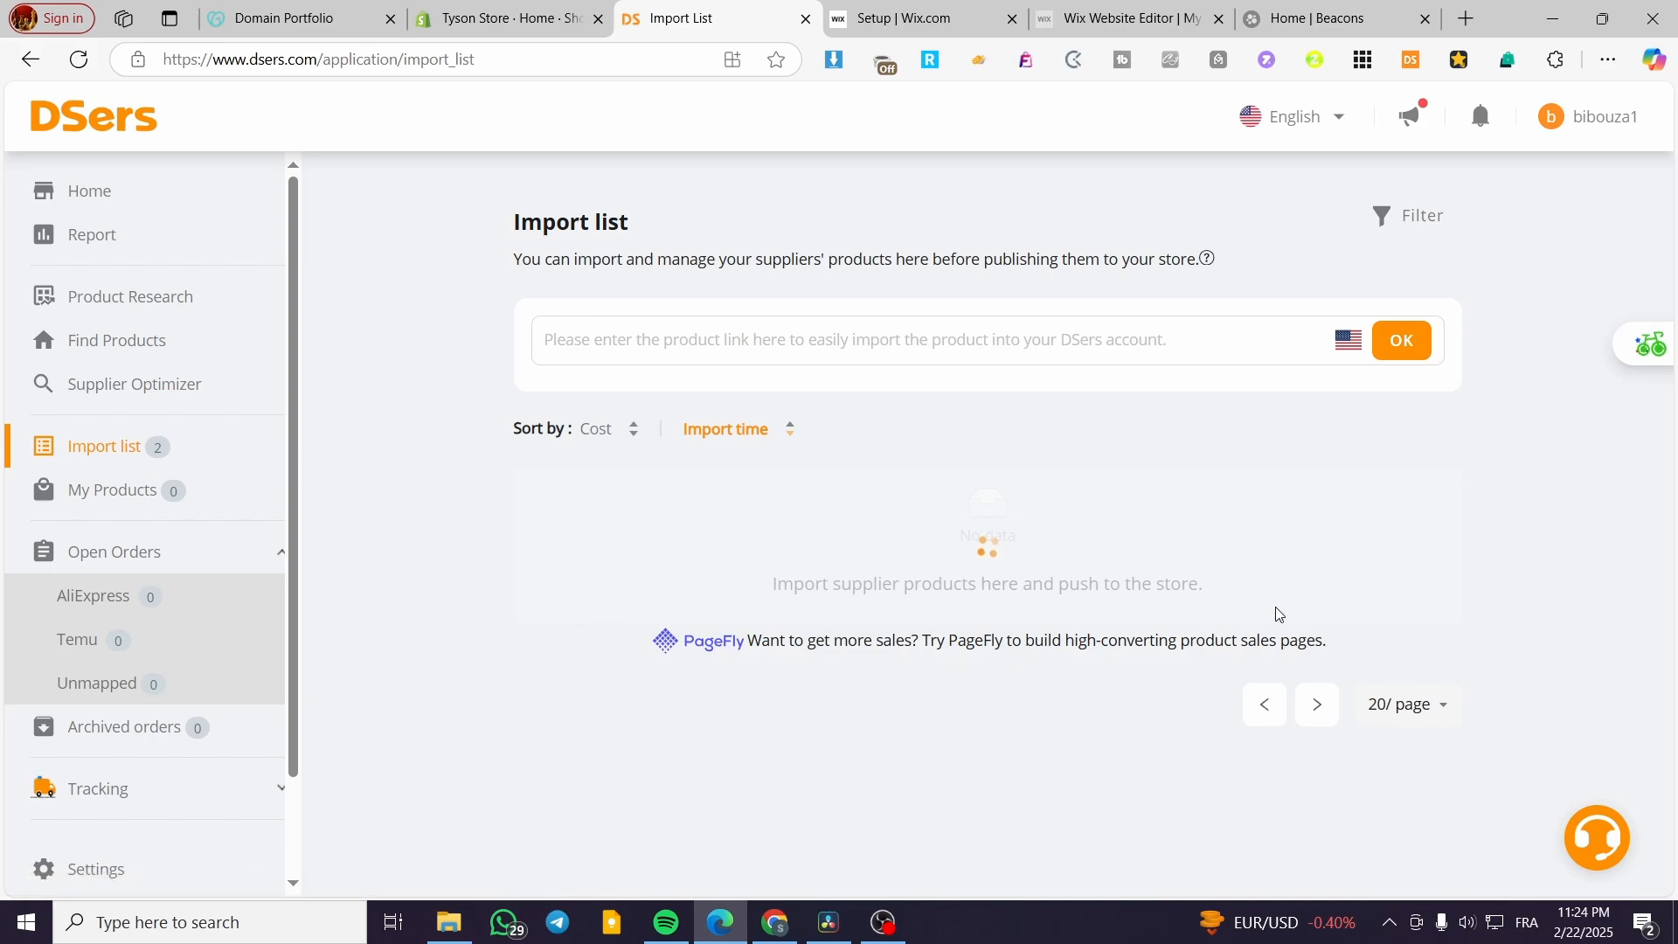
scroll(1150, 569, "down", 2)
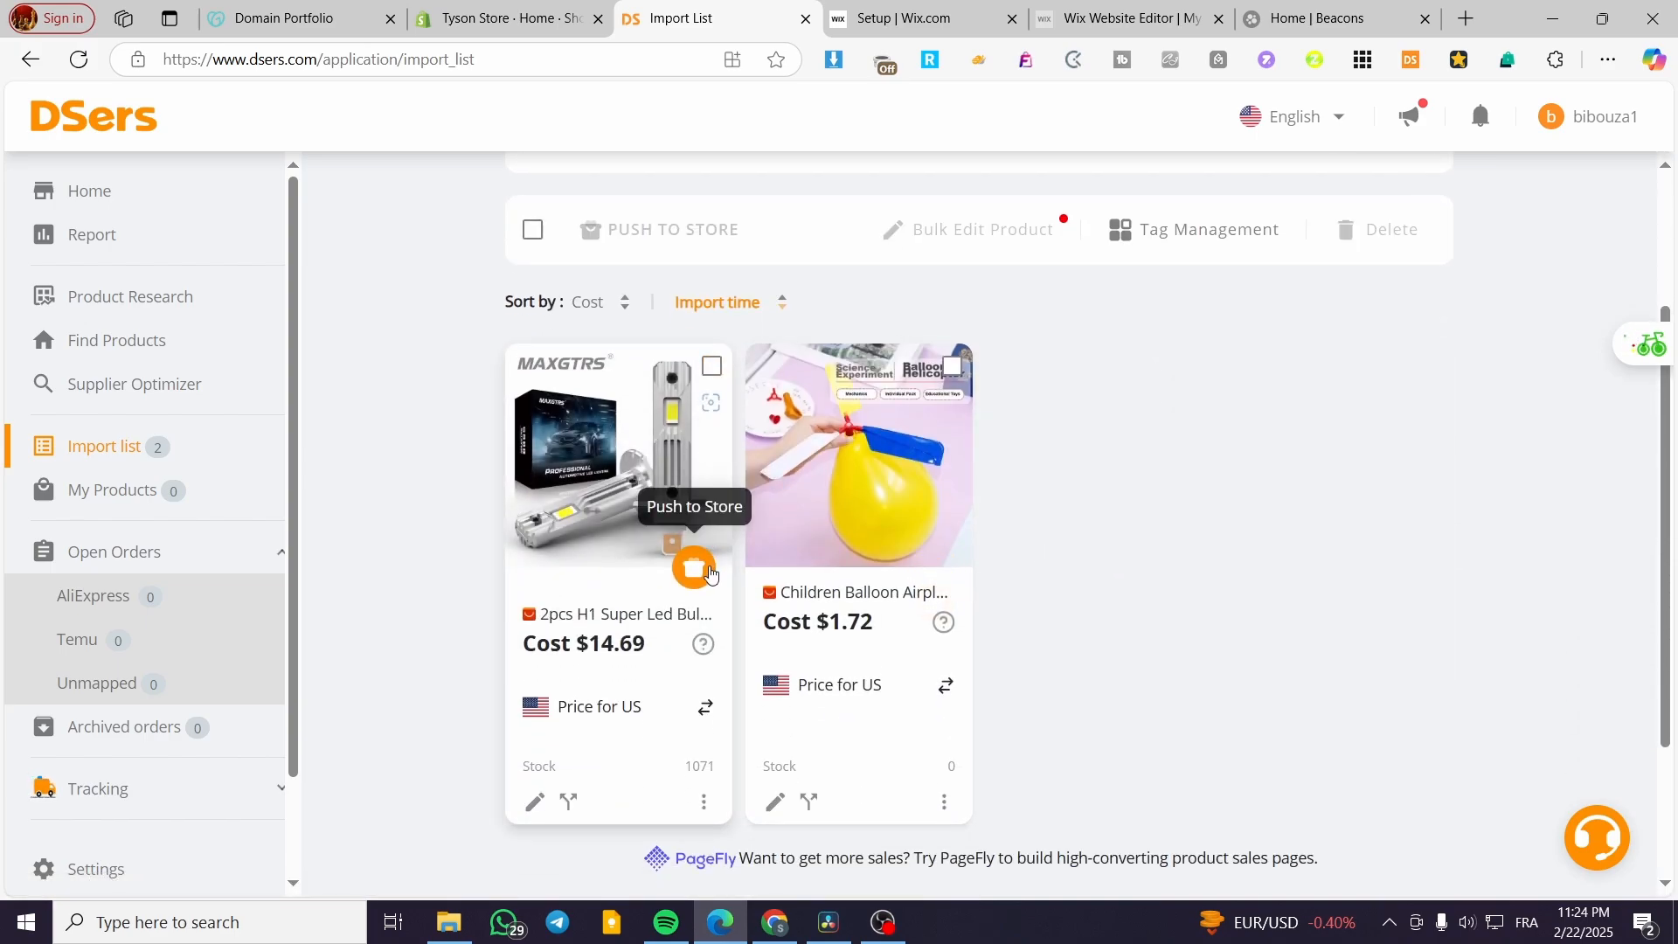
Start pushing the H1 Led bulbs to a store, check the store handle in the Shopify admin, and select xreasz-tg.
left_click(710, 574)
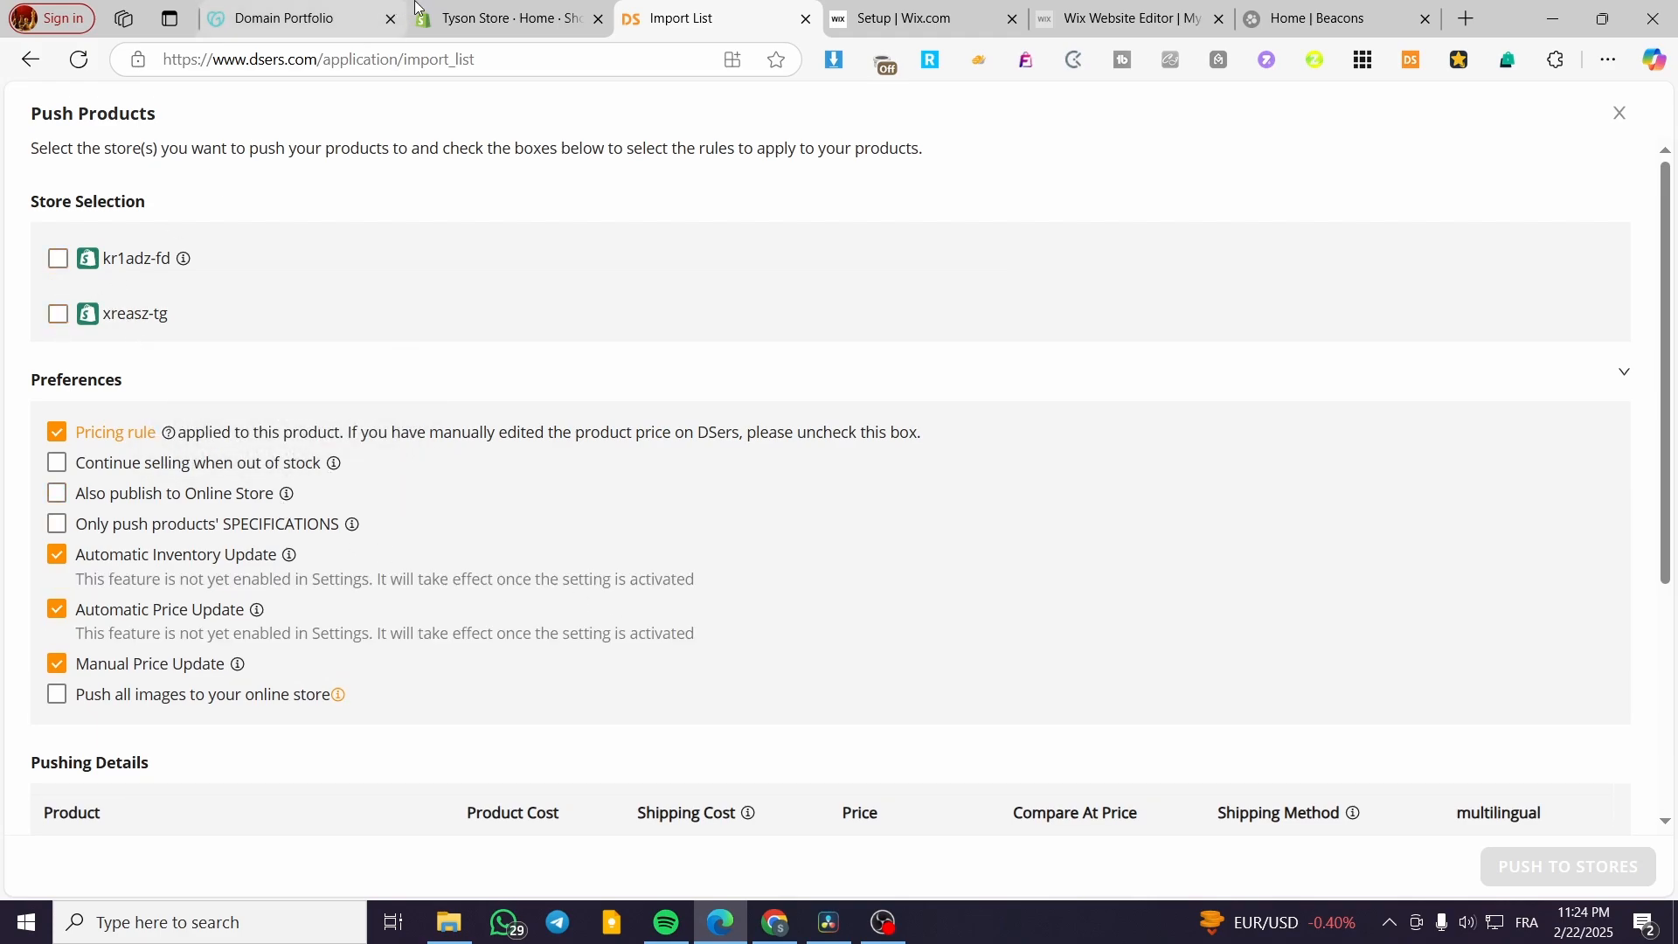
left_click(489, 19)
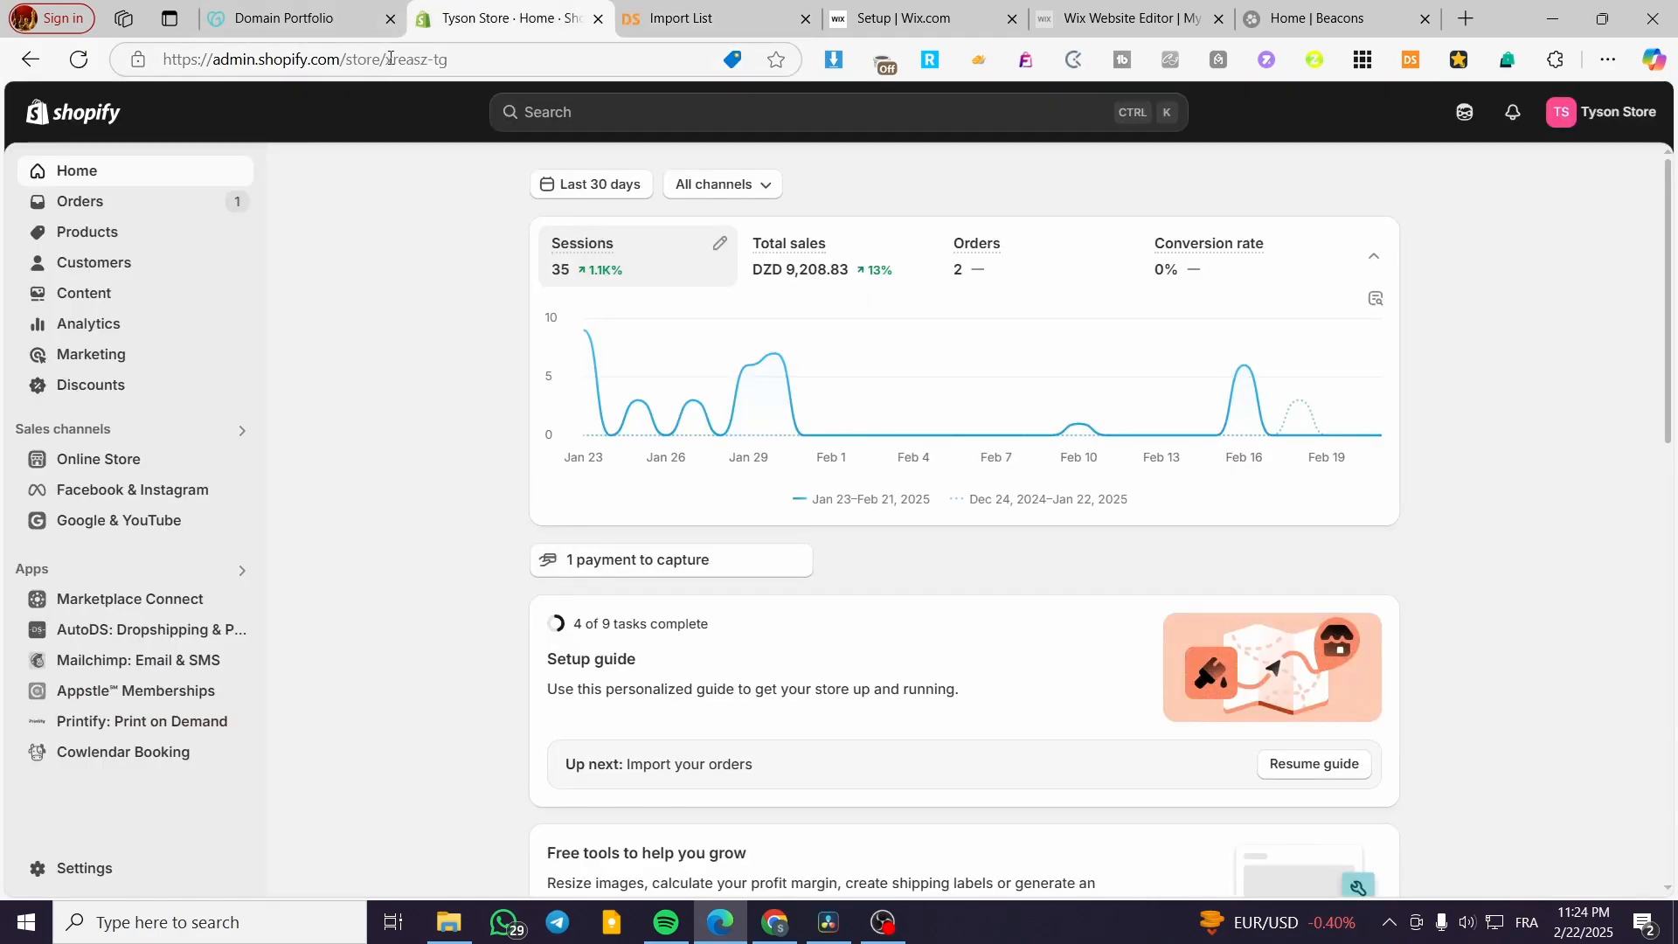
left_click(690, 18)
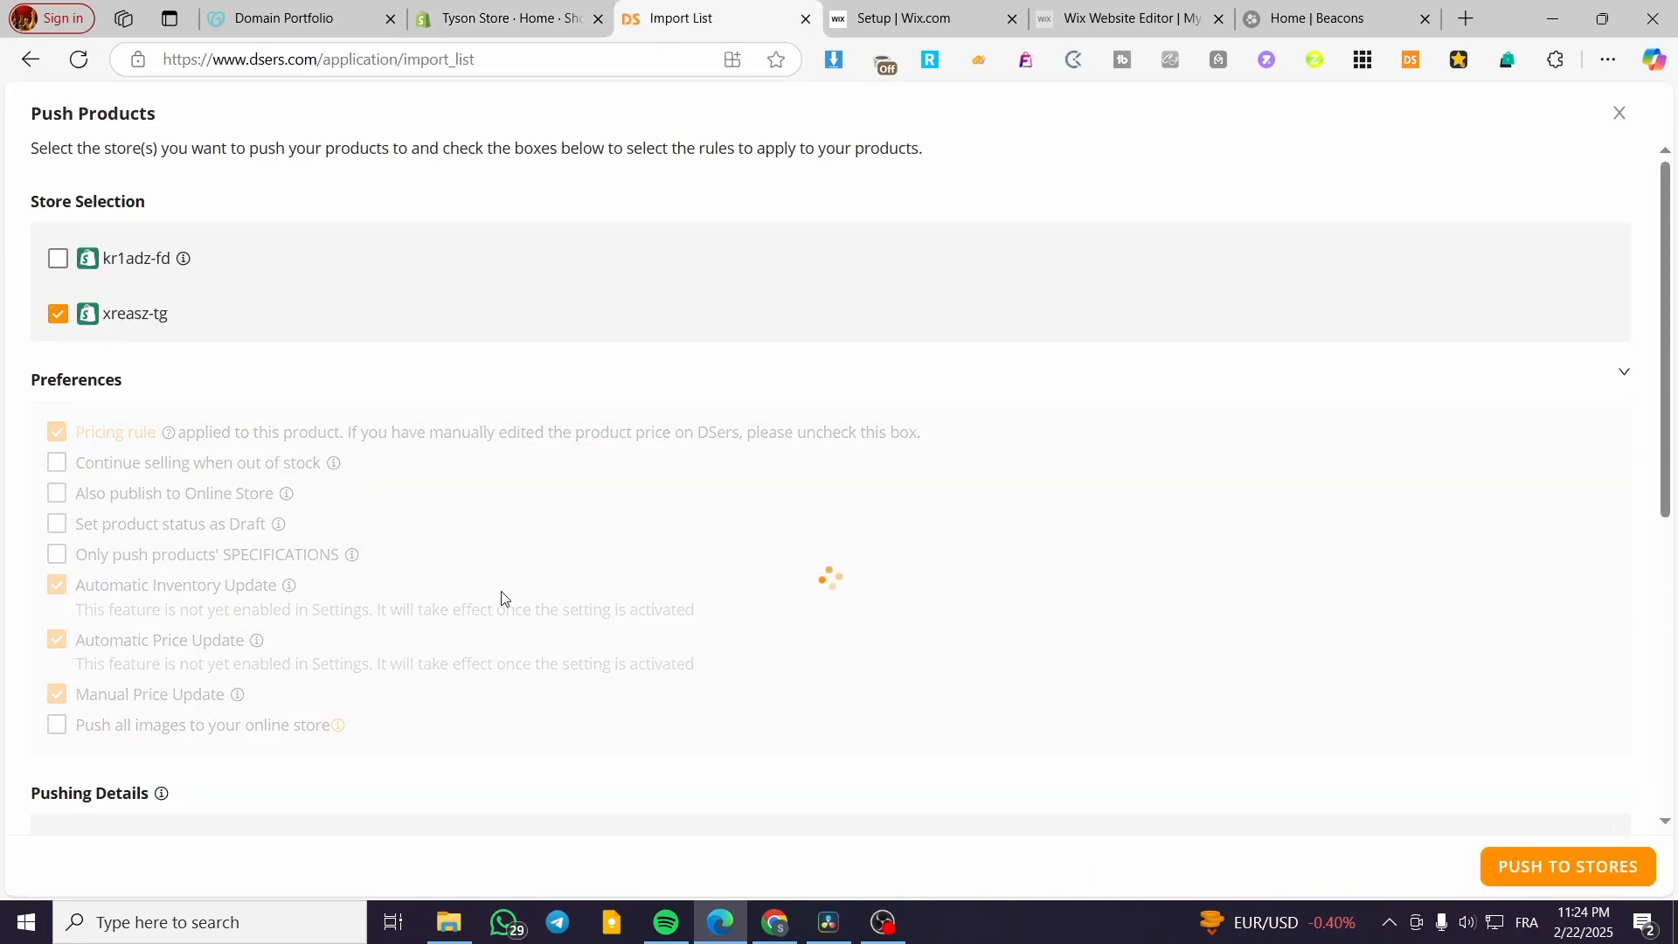
Review the push preferences and pushing details, and push the H1 Led bulbs to the selected store.
scroll(270, 592, "down", 3)
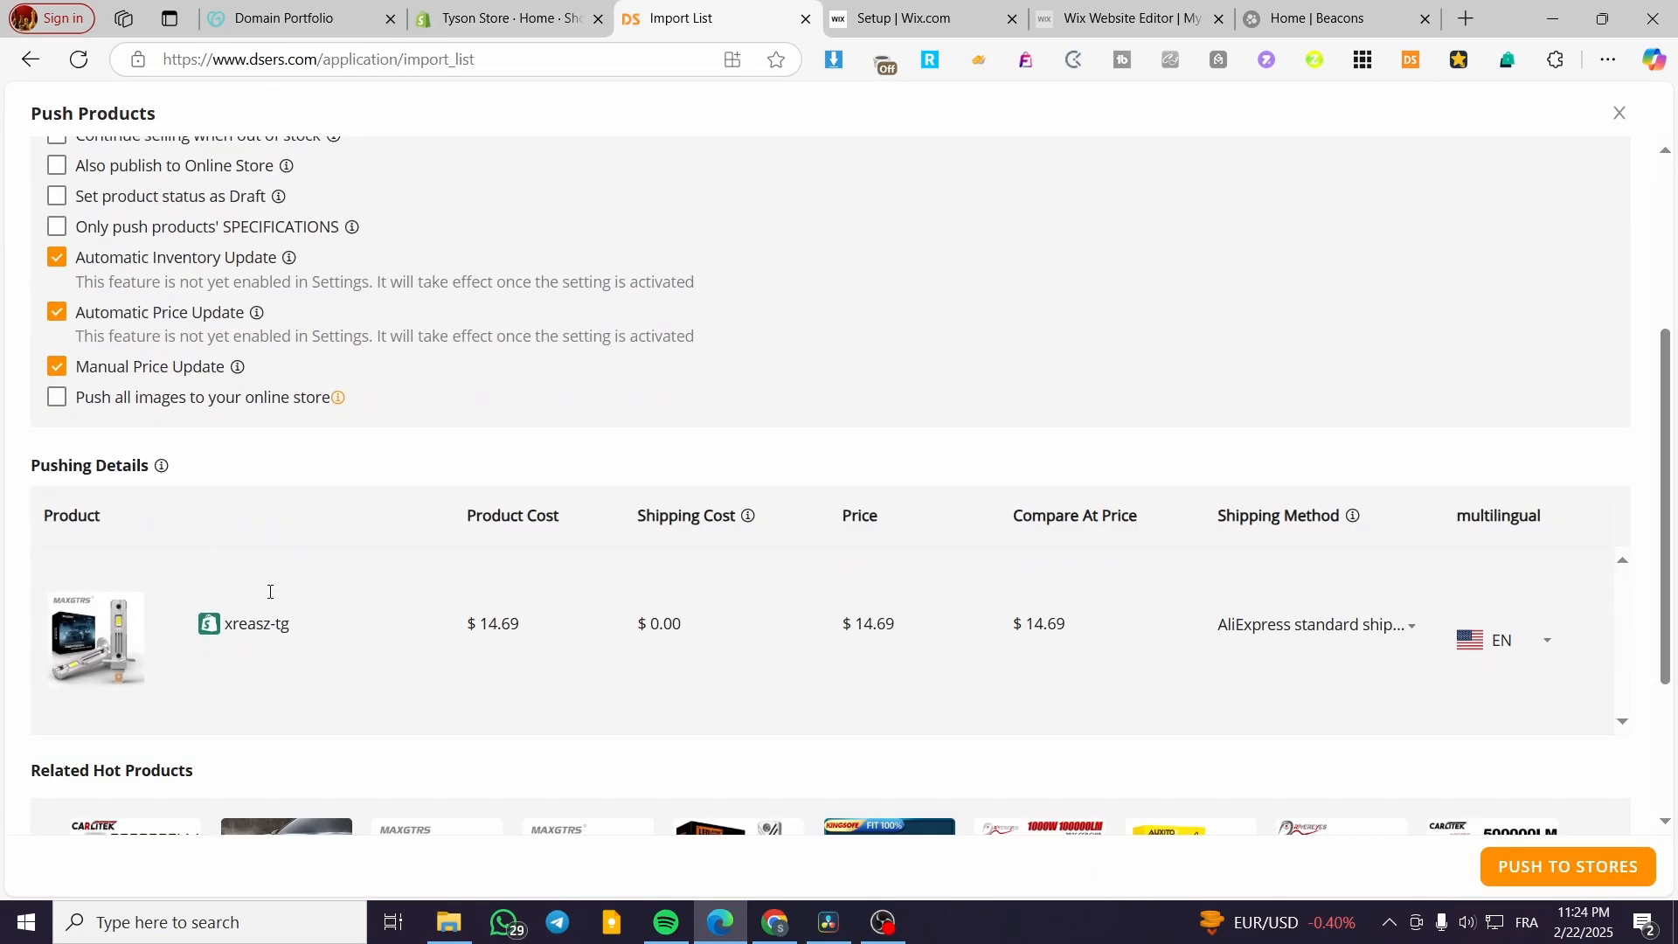
scroll(95, 497, "down", 3)
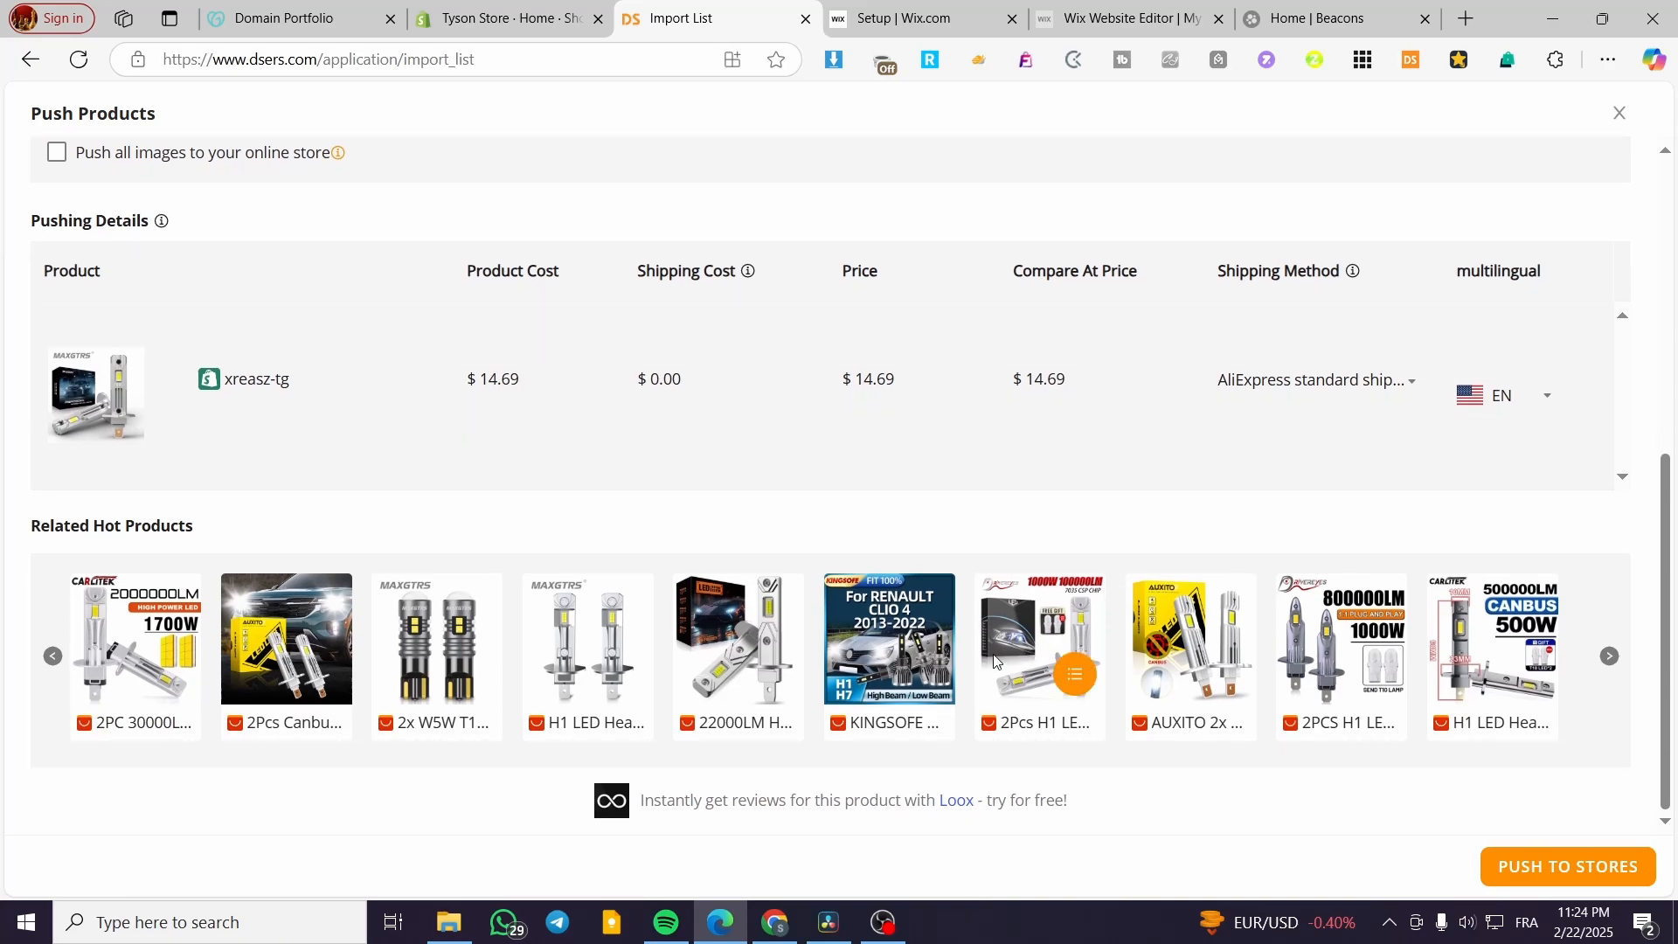
scroll(726, 715, "up", 10)
scroll(409, 655, "down", 4)
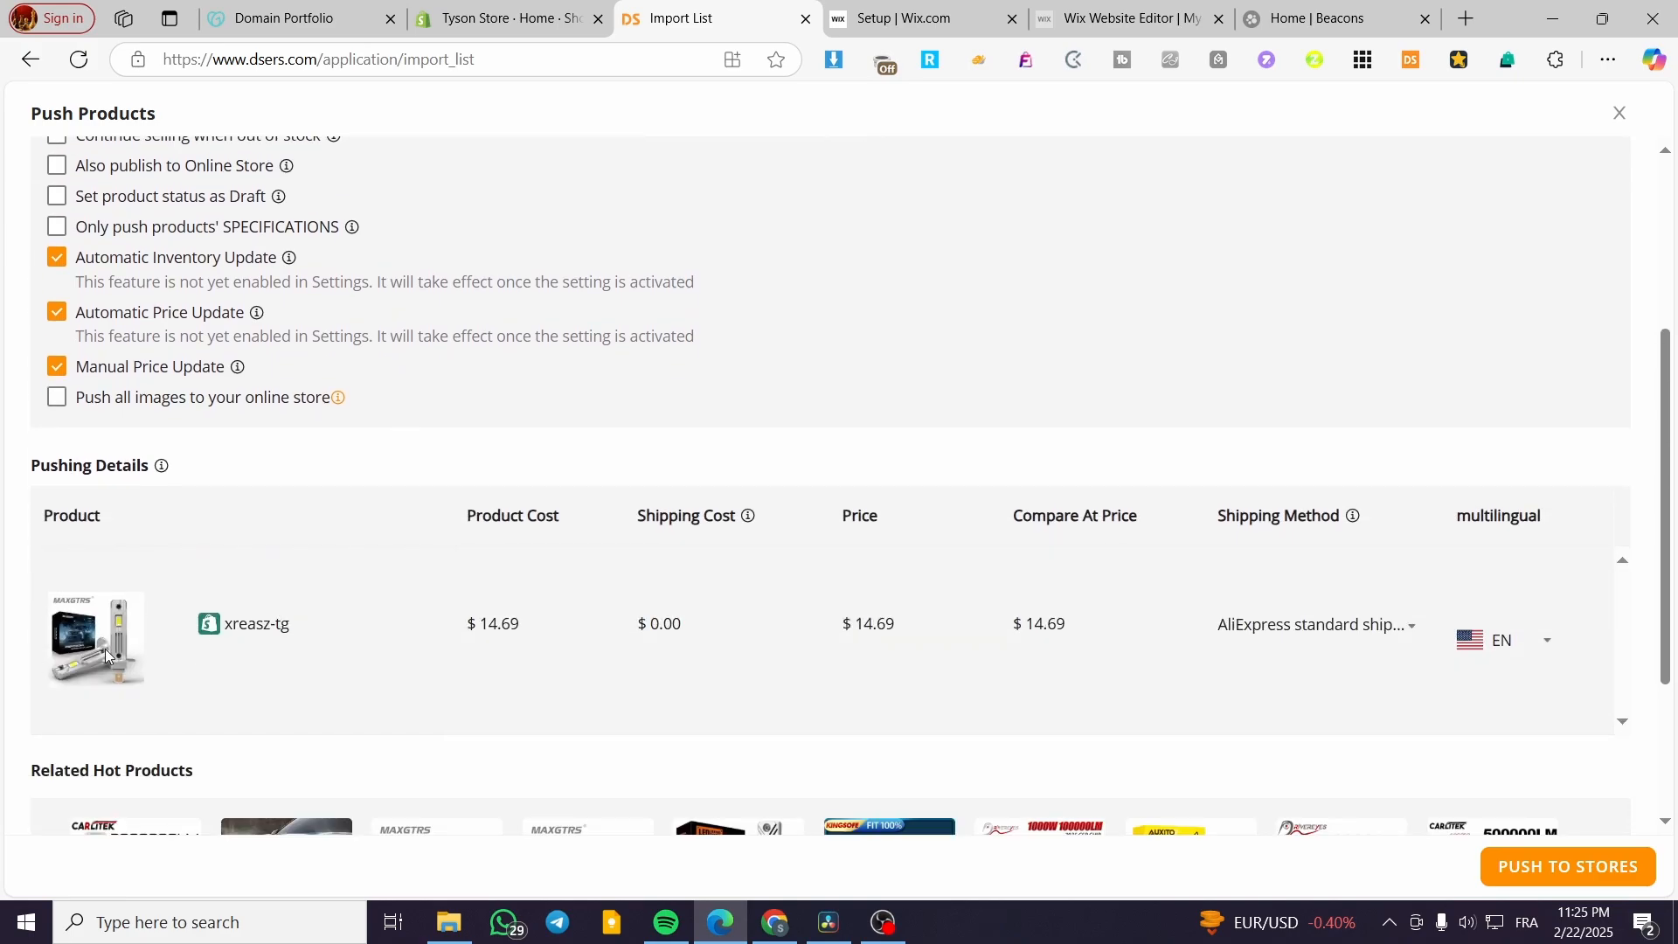
scroll(127, 419, "up", 4)
scroll(166, 646, "down", 6)
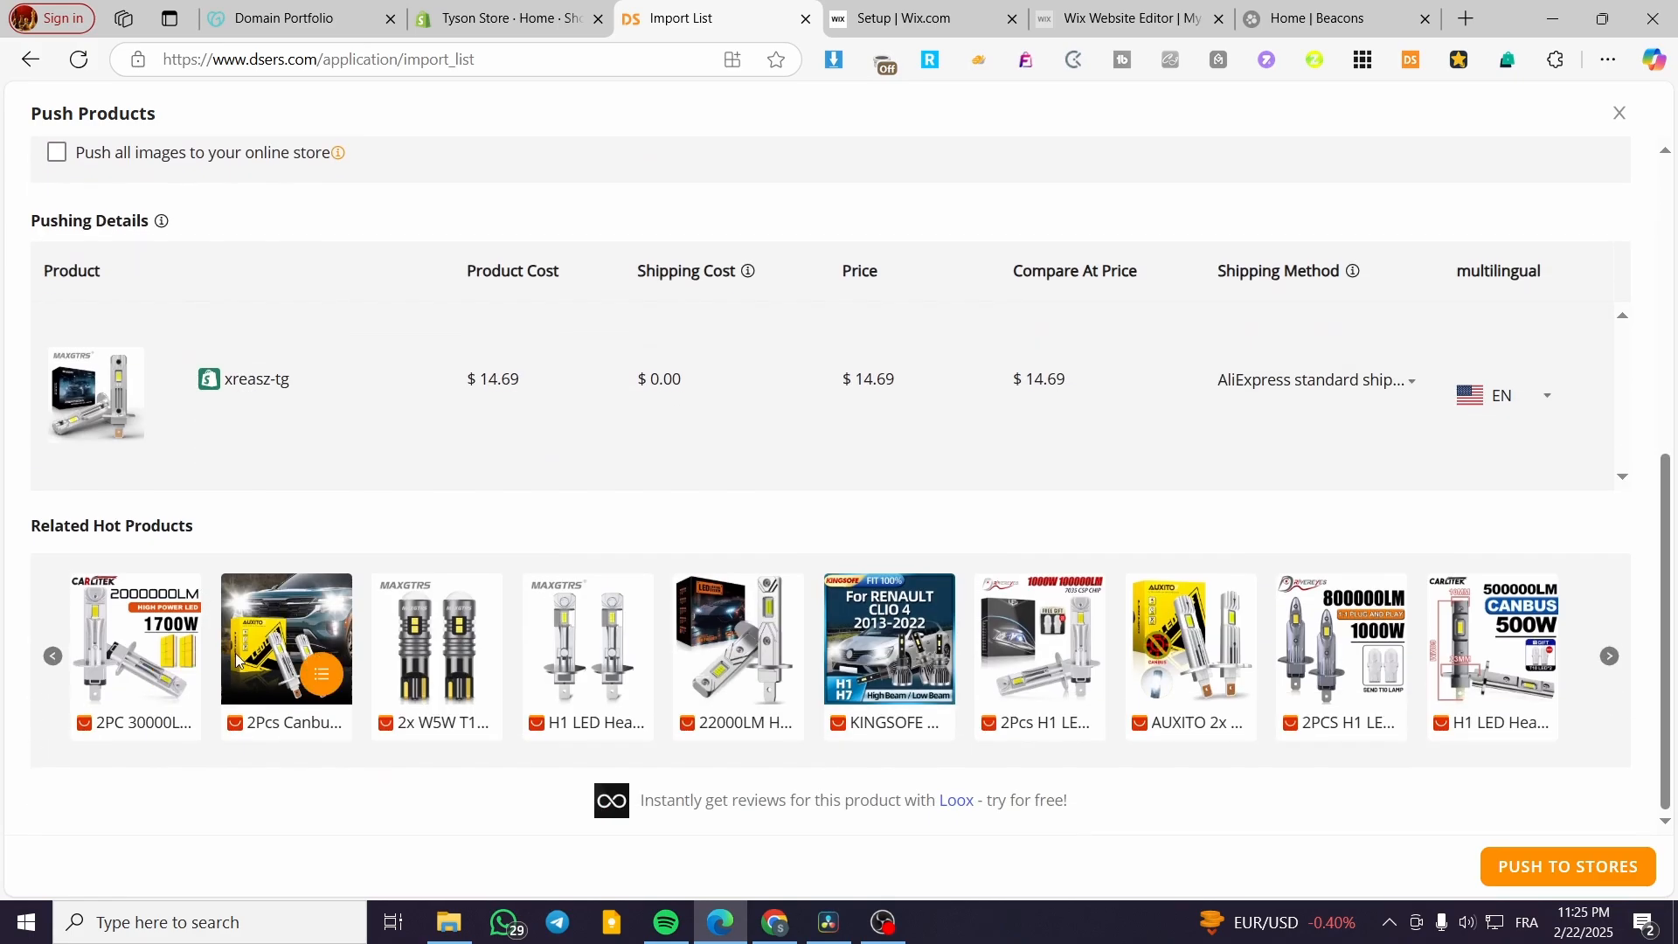
left_click(1522, 863)
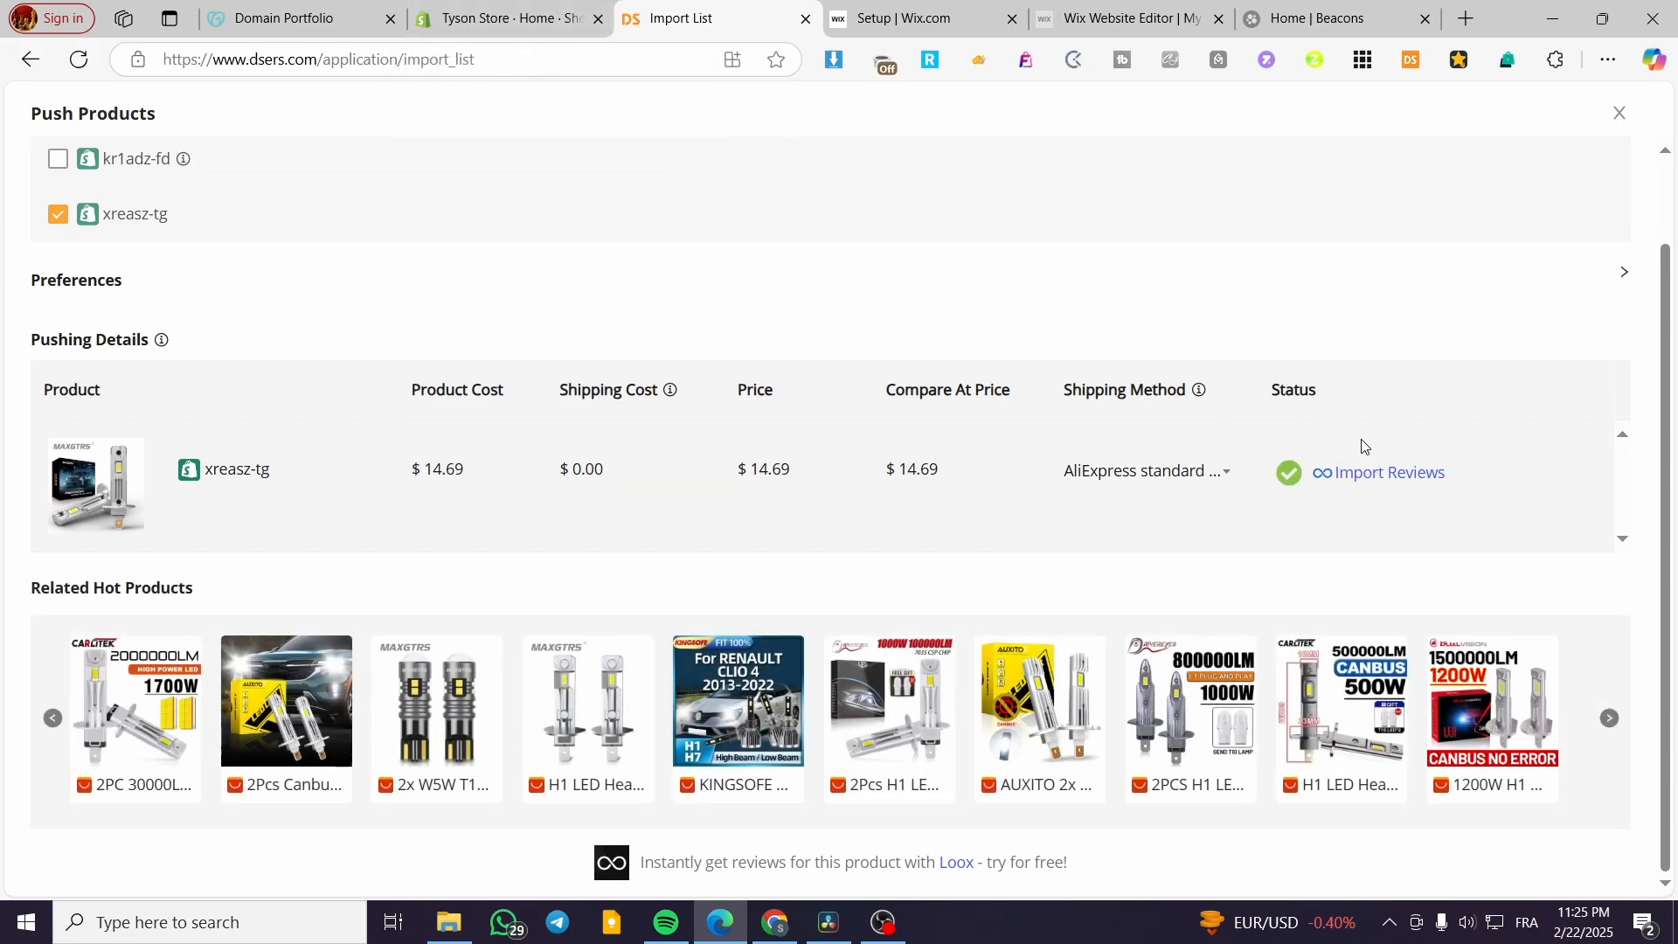
Open the imported H1 Super Led bulbs in Shopify's product list, and view the store's orders.
left_click(509, 10)
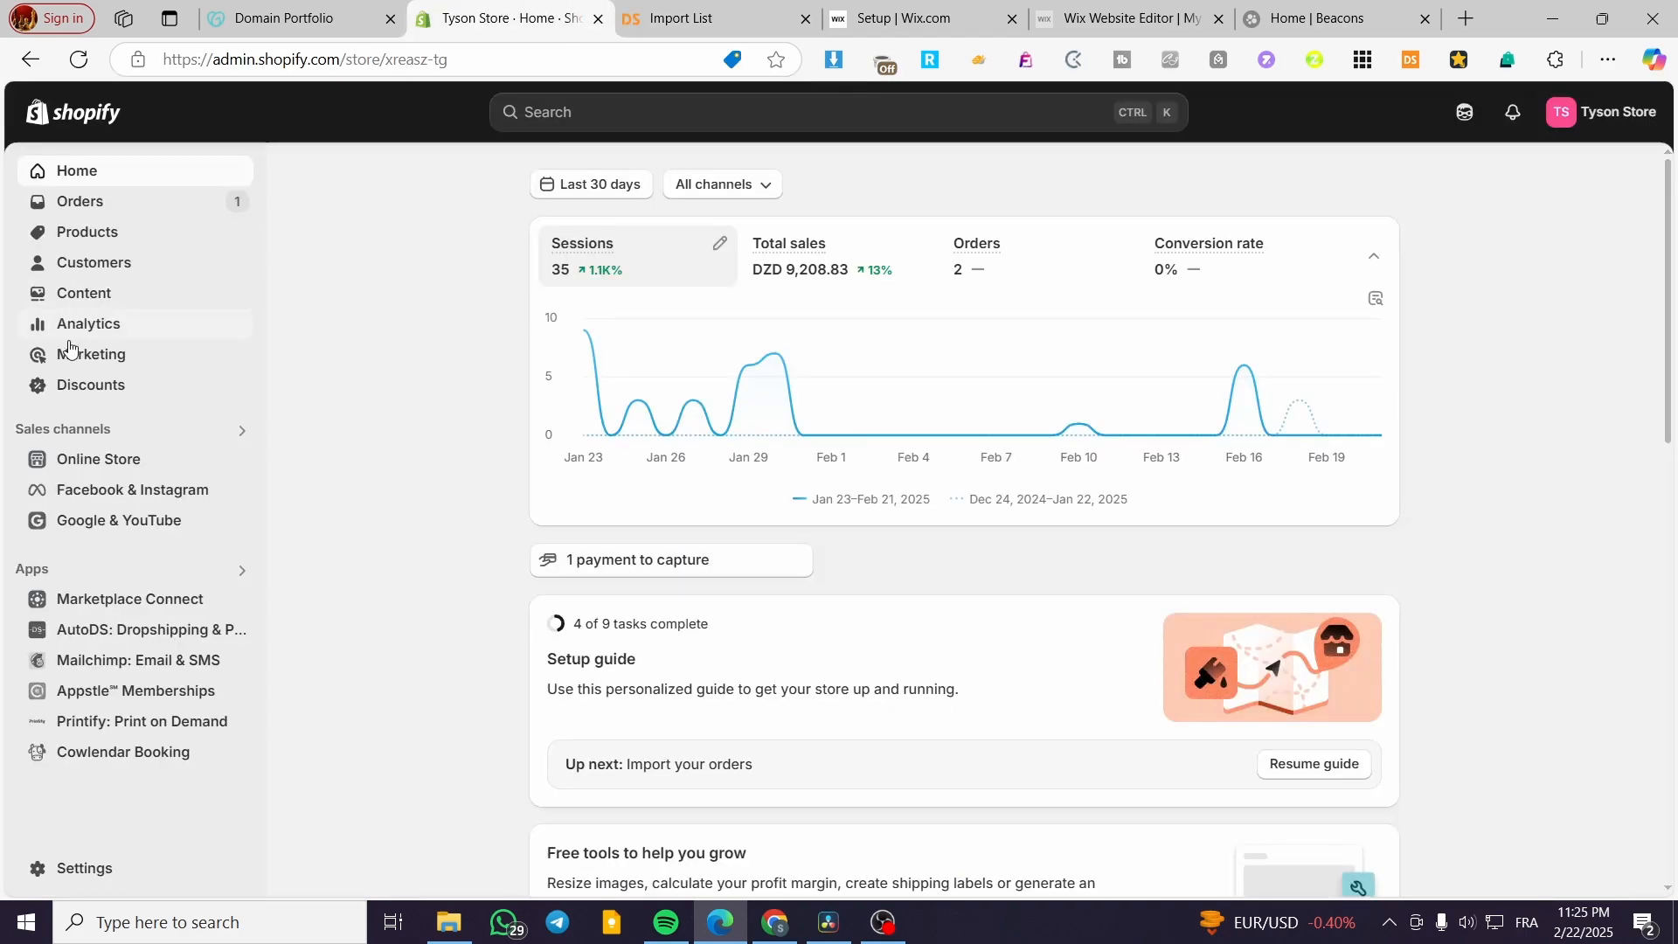
left_click(87, 232)
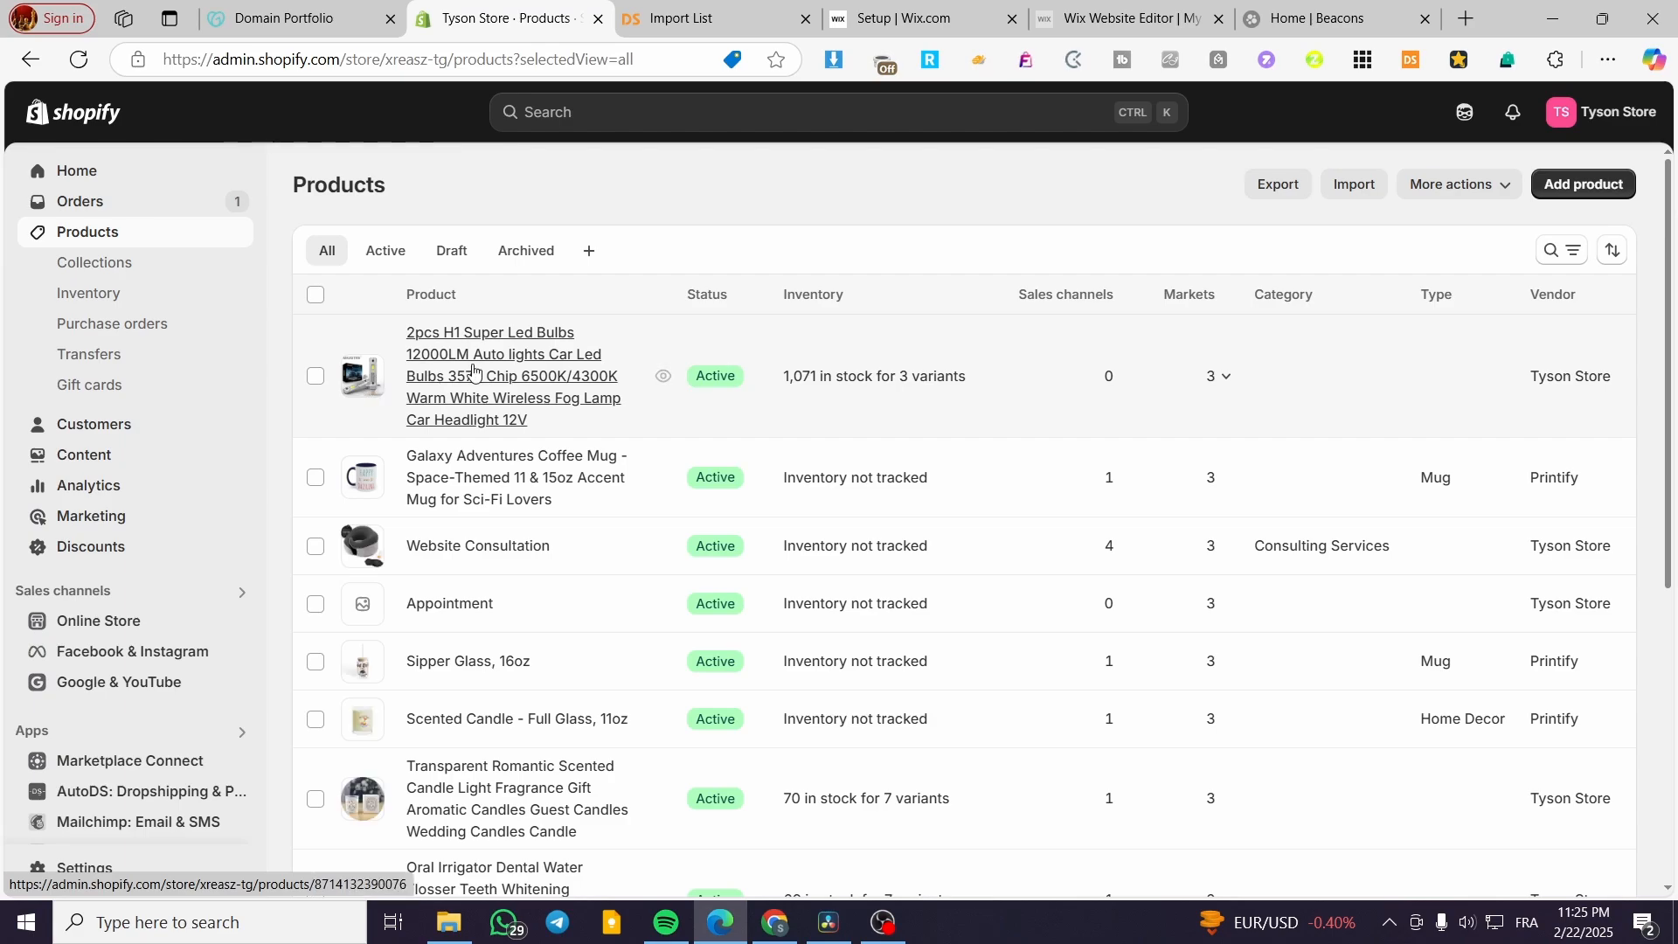
left_click(473, 371)
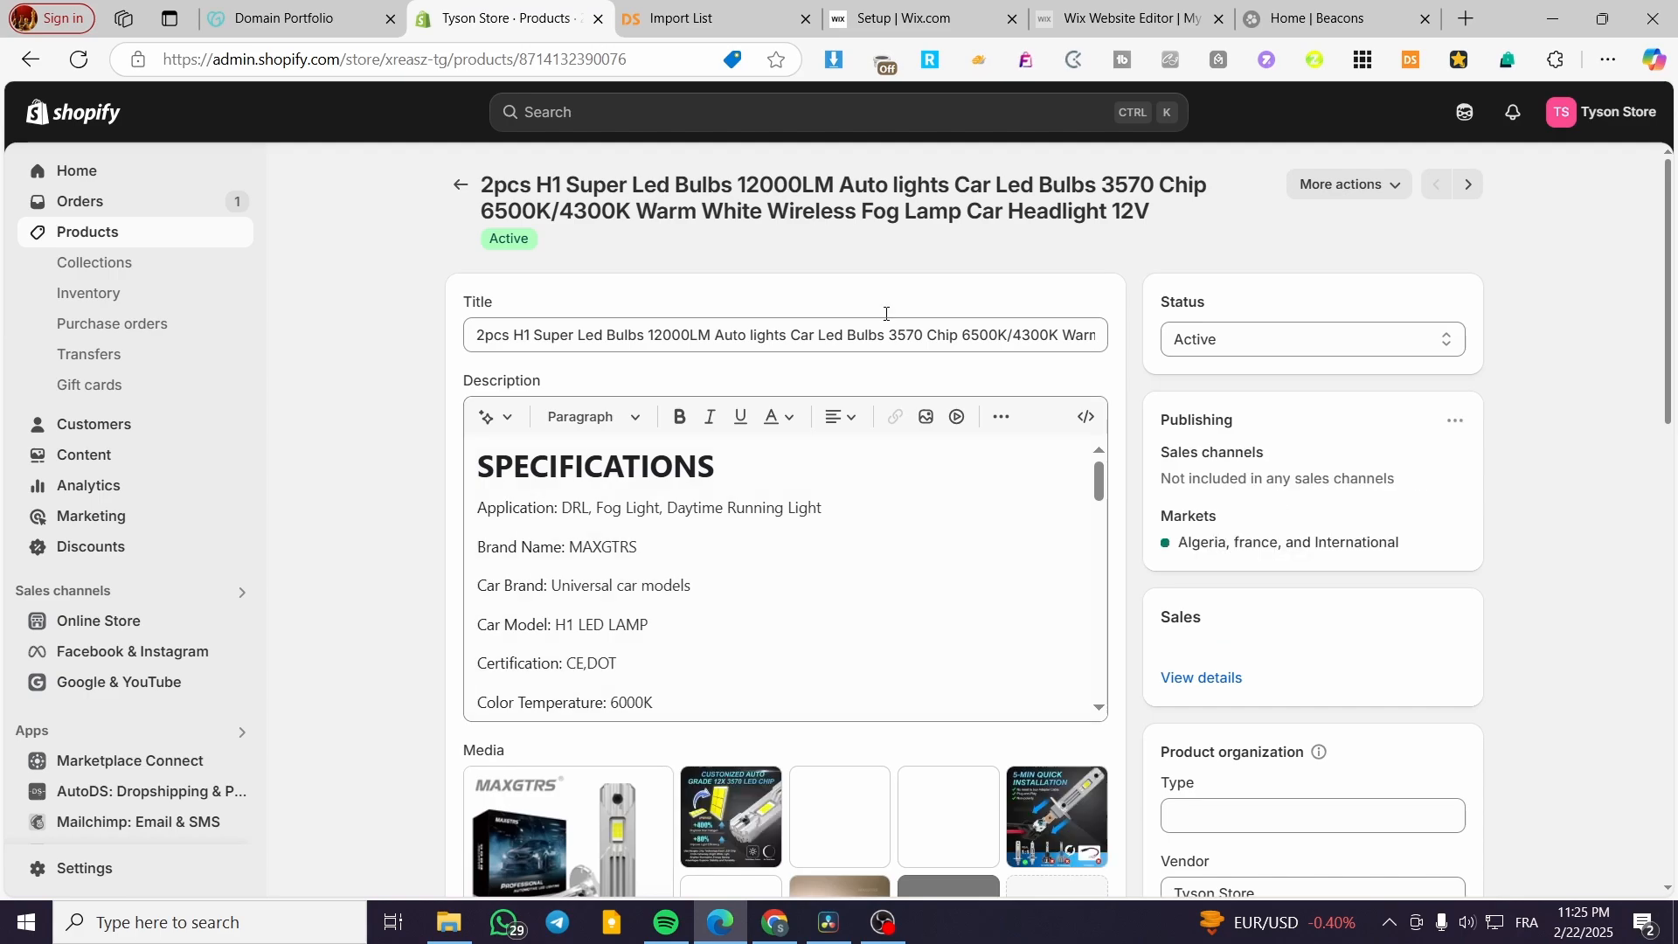
left_click(75, 203)
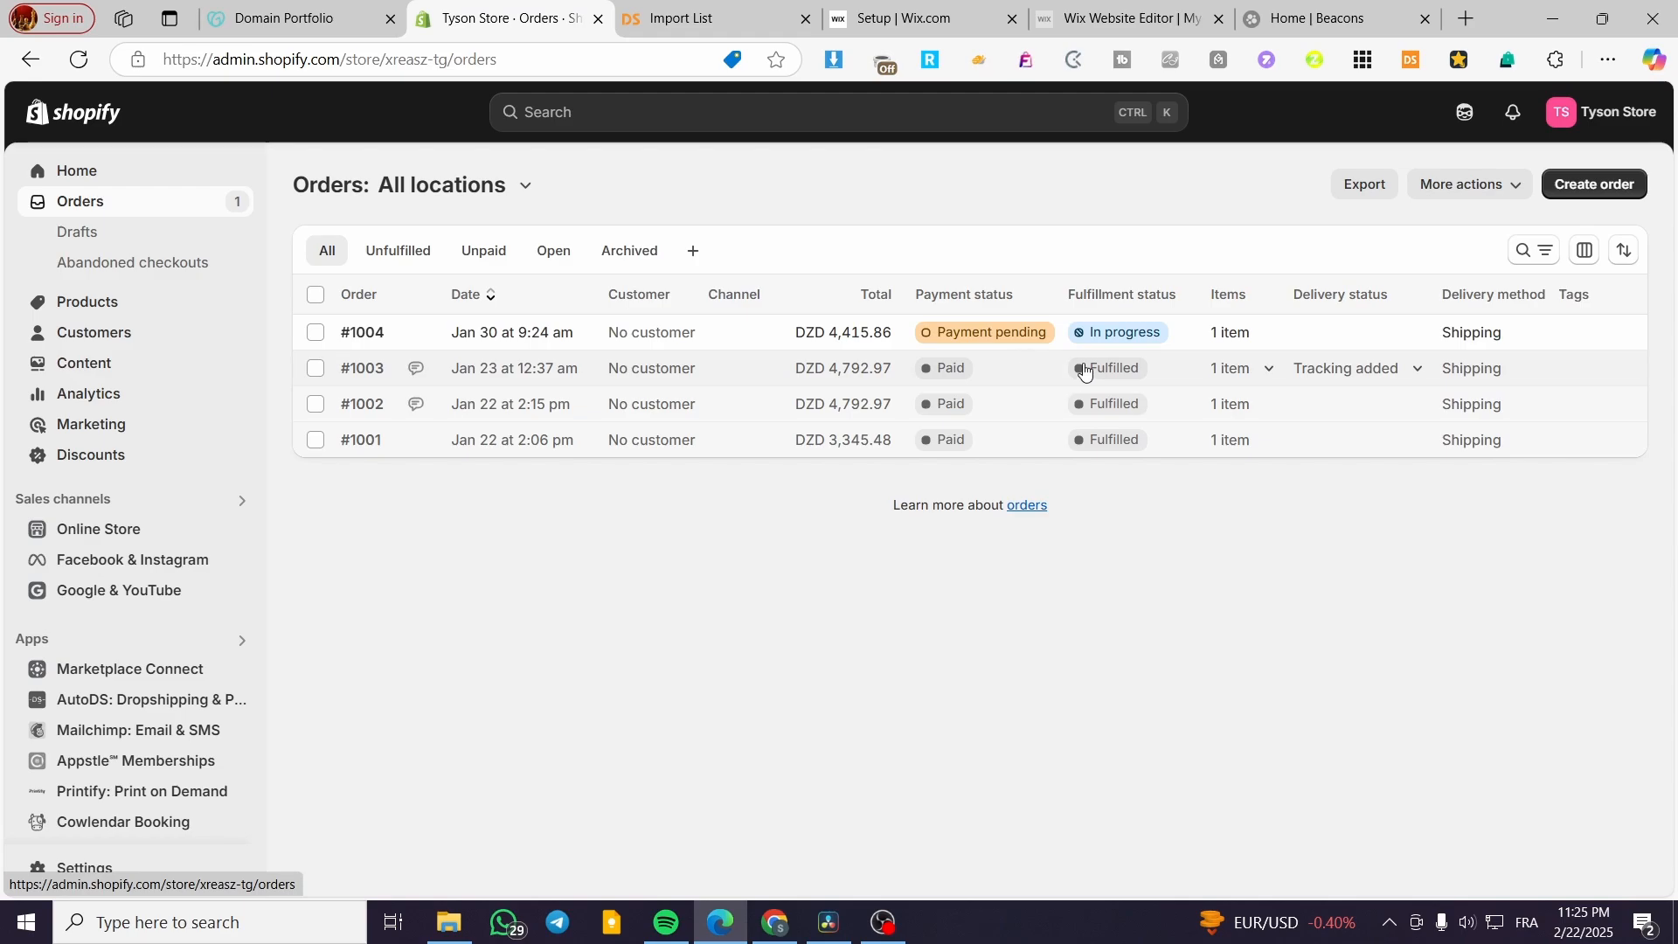
Return to the DSers push details and go back to the Find Products page.
left_click(622, 16)
scroll(267, 617, "up", 1)
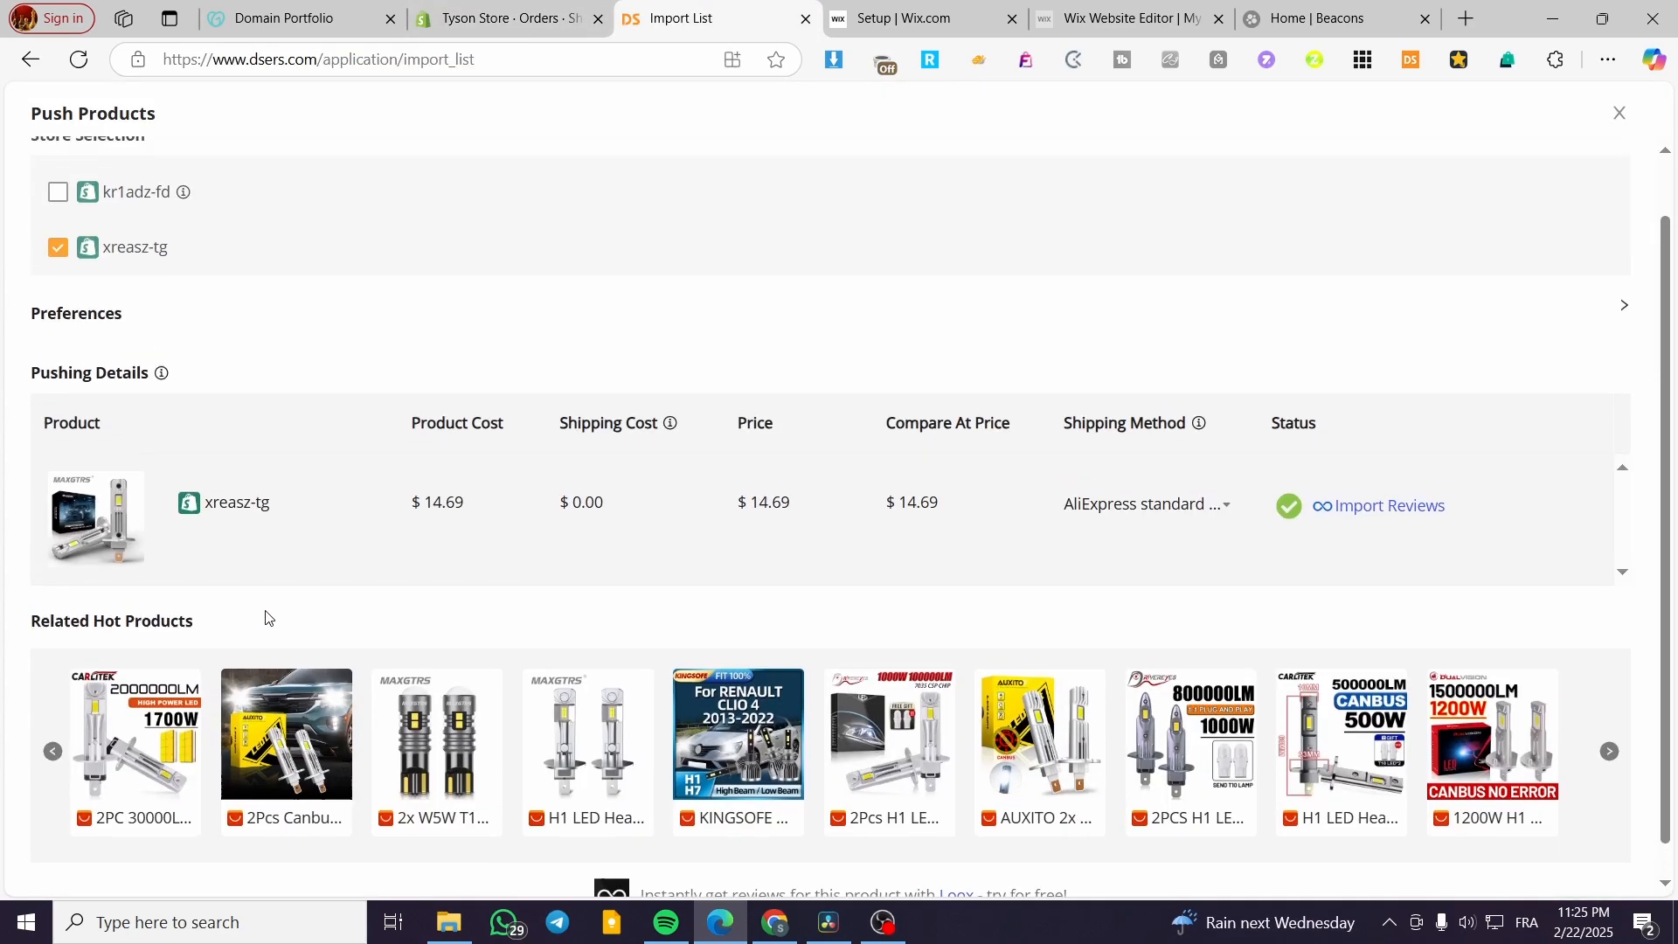
scroll(266, 617, "up", 2)
left_click(30, 58)
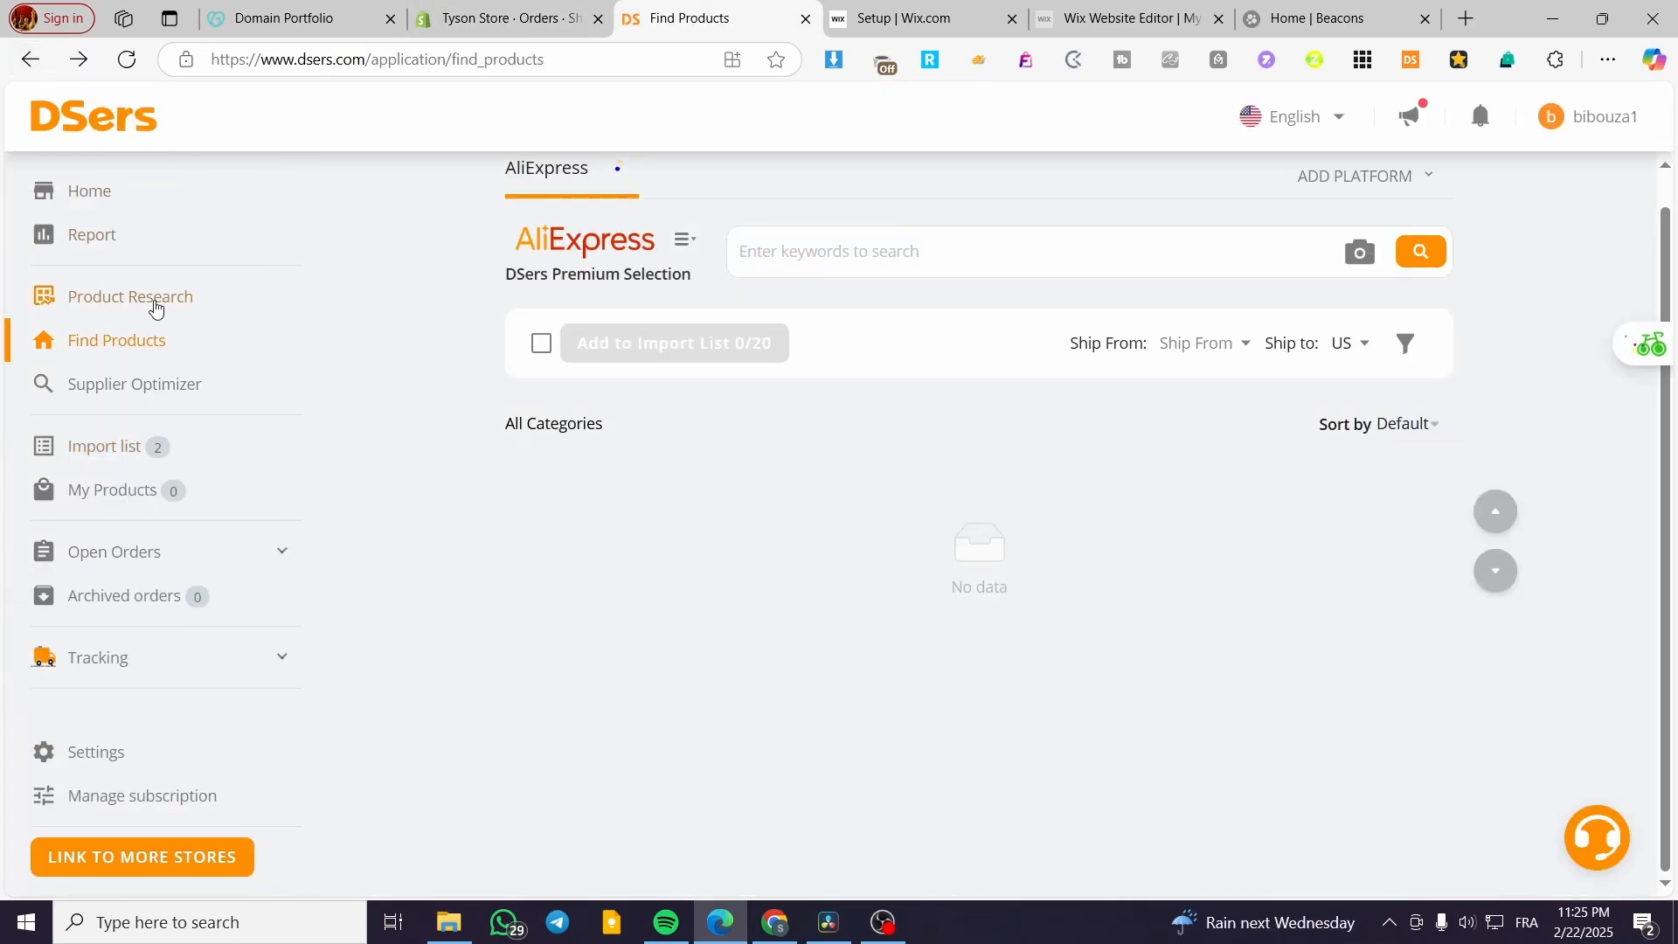